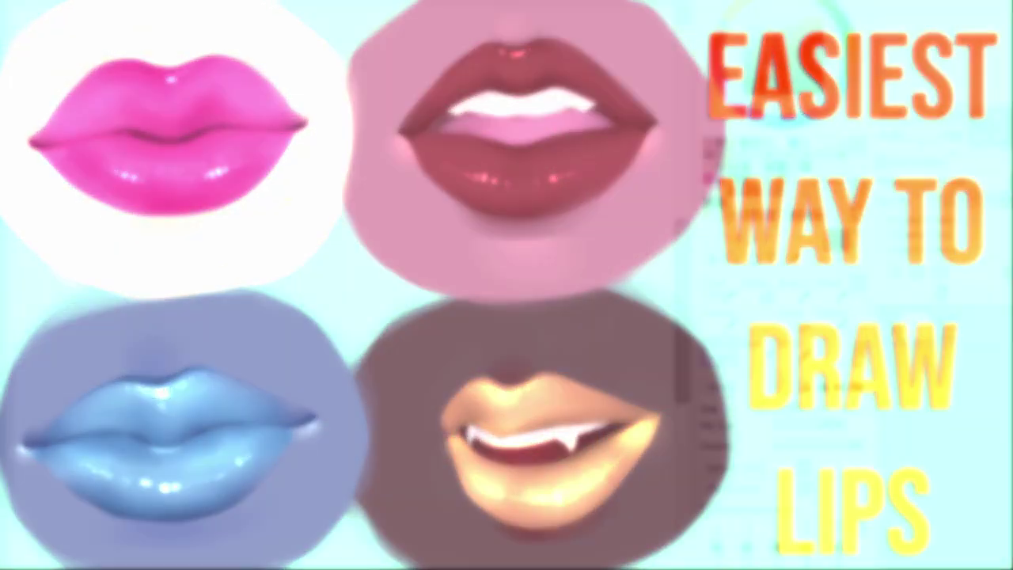
# Paint a large skin-tone oval on Layer 2 with a big brush and add empty Layer 3 above.
pyautogui.scroll(-2, 783, 325)
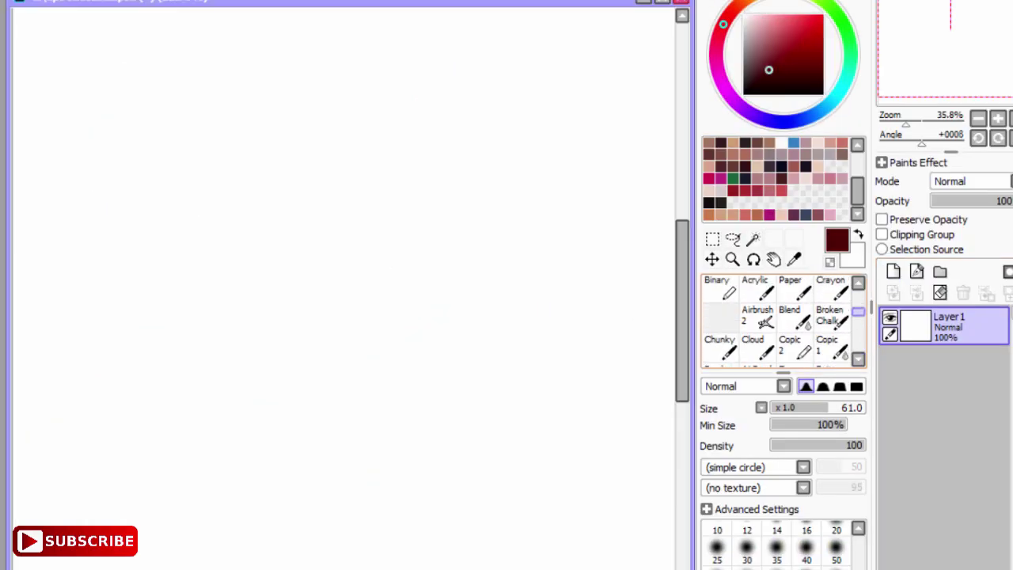
pyautogui.click(751, 294)
pyautogui.moveTo(823, 407); pyautogui.dragTo(844, 408)
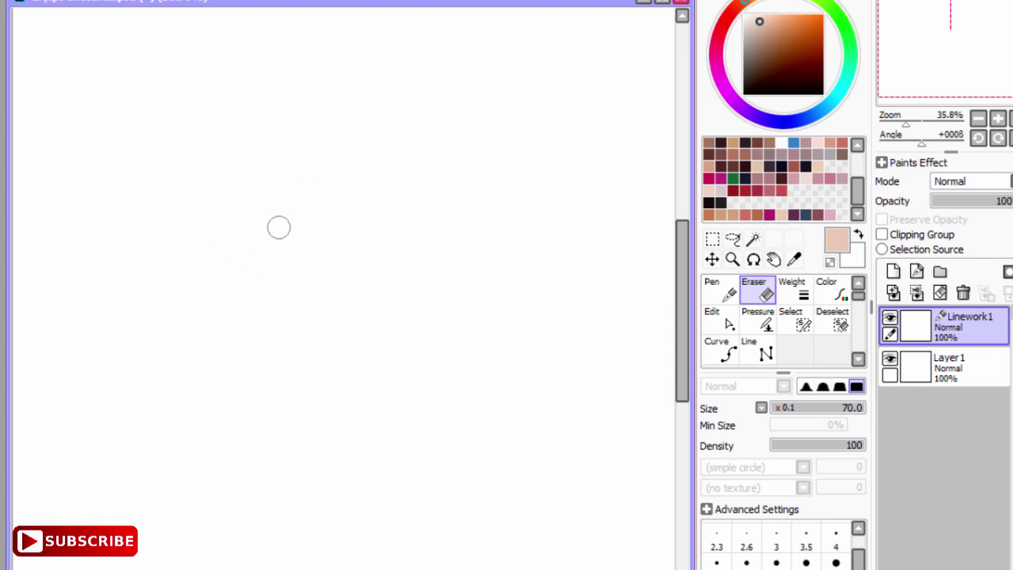
pyautogui.moveTo(290, 162)
pyautogui.mouseDown()
pyautogui.moveTo(351, 290)
pyautogui.moveTo(260, 338)
pyautogui.moveTo(388, 163)
pyautogui.moveTo(407, 317)
pyautogui.moveTo(188, 252)
pyautogui.moveTo(261, 351)
pyautogui.moveTo(195, 362)
pyautogui.mouseUp()
pyautogui.press('b')
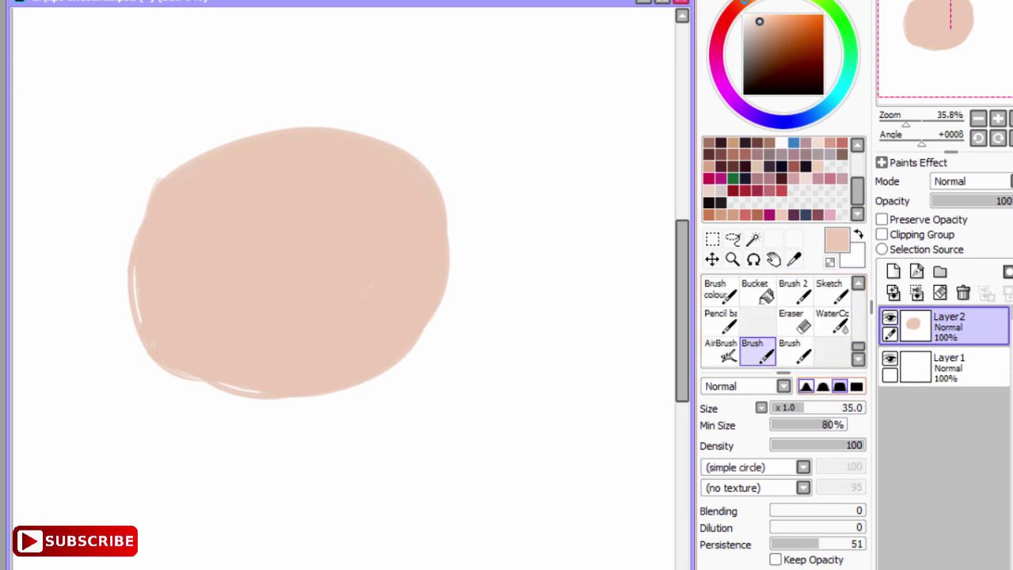
pyautogui.hotkey('ctrl', 'shift', 'n')
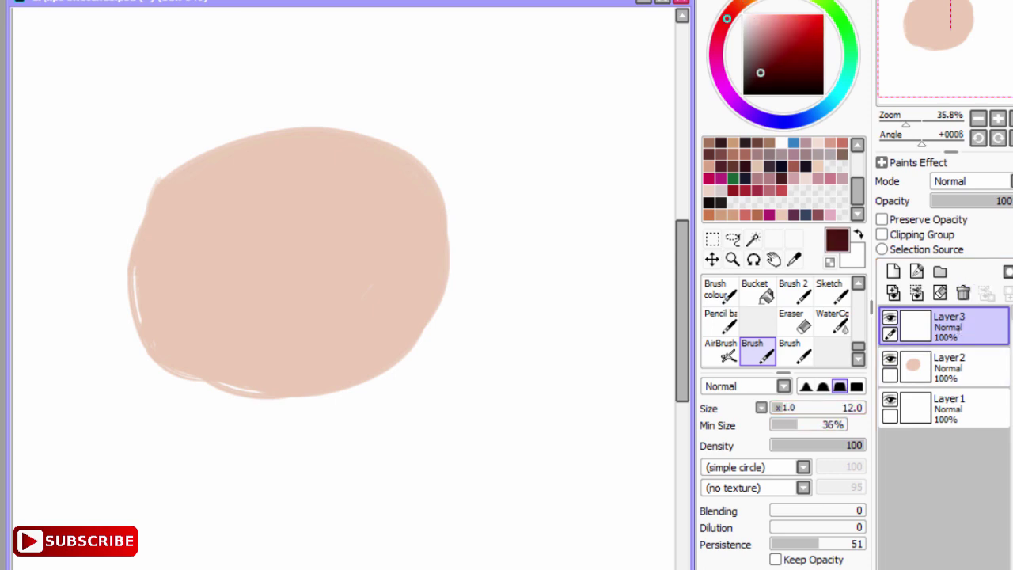
# Sketch overlapping lip ellipses and the wavy line where the lips meet.
pyautogui.moveTo(261, 203); pyautogui.dragTo(265, 204)
pyautogui.moveTo(332, 196); pyautogui.dragTo(329, 198)
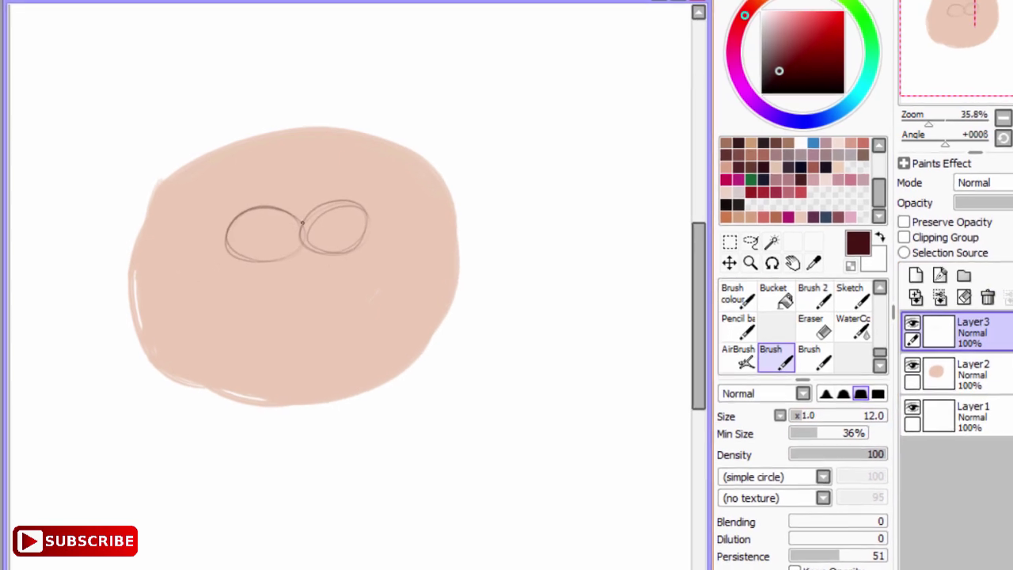
pyautogui.moveTo(324, 252); pyautogui.dragTo(330, 254)
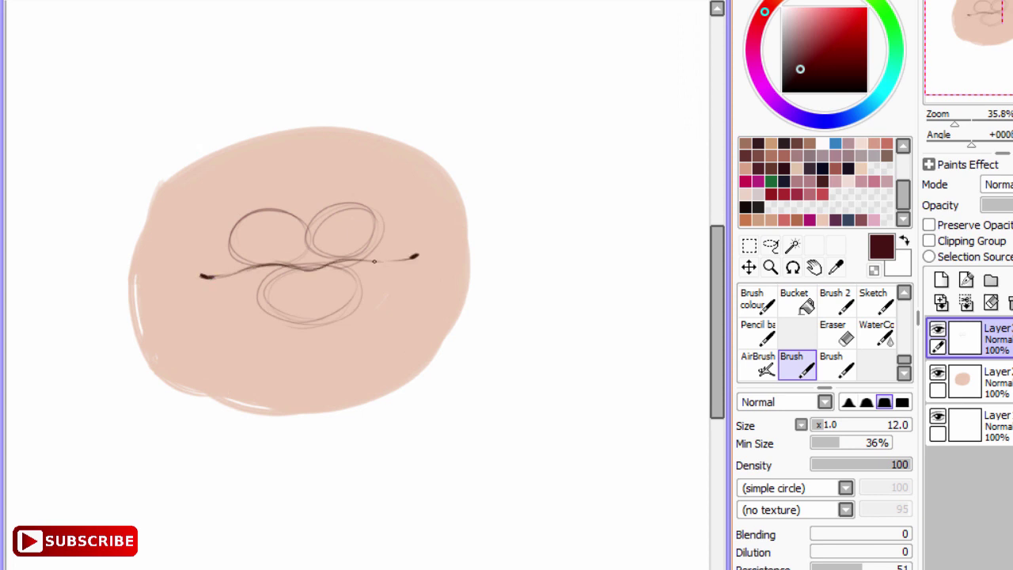
pyautogui.moveTo(374, 261); pyautogui.dragTo(272, 266)
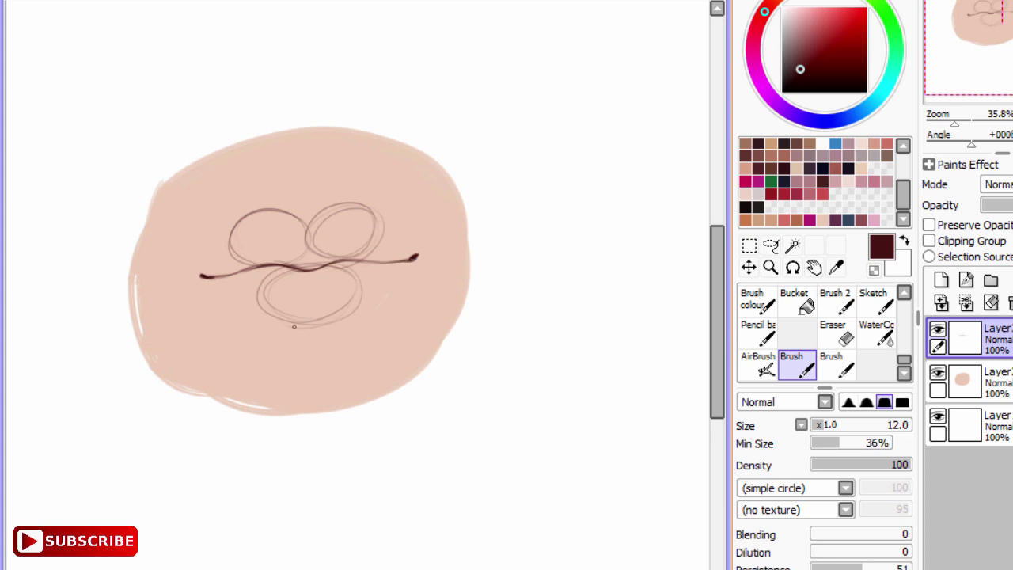
pyautogui.moveTo(294, 327); pyautogui.dragTo(313, 329)
# Trace and darken the upper and lower lip contours and the central lip line.
pyautogui.moveTo(369, 210); pyautogui.dragTo(323, 210)
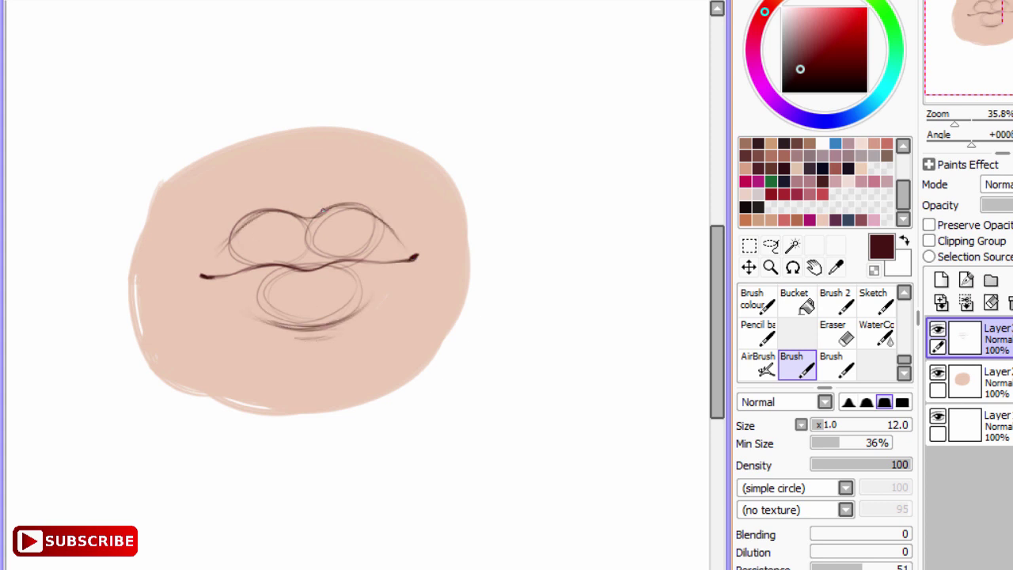
pyautogui.moveTo(273, 251); pyautogui.dragTo(317, 266)
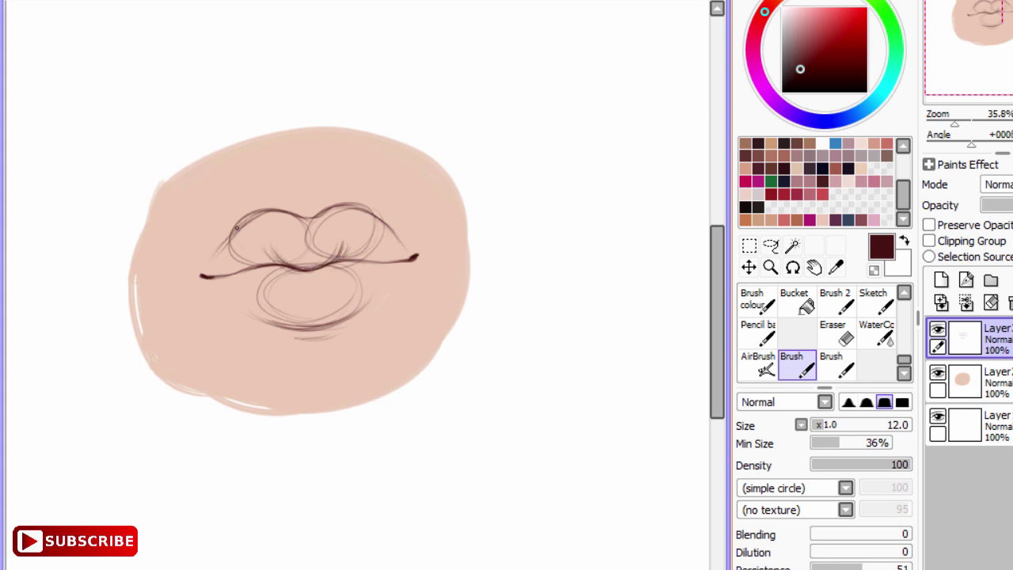
pyautogui.moveTo(237, 227); pyautogui.dragTo(339, 208)
pyautogui.moveTo(295, 324); pyautogui.dragTo(362, 312)
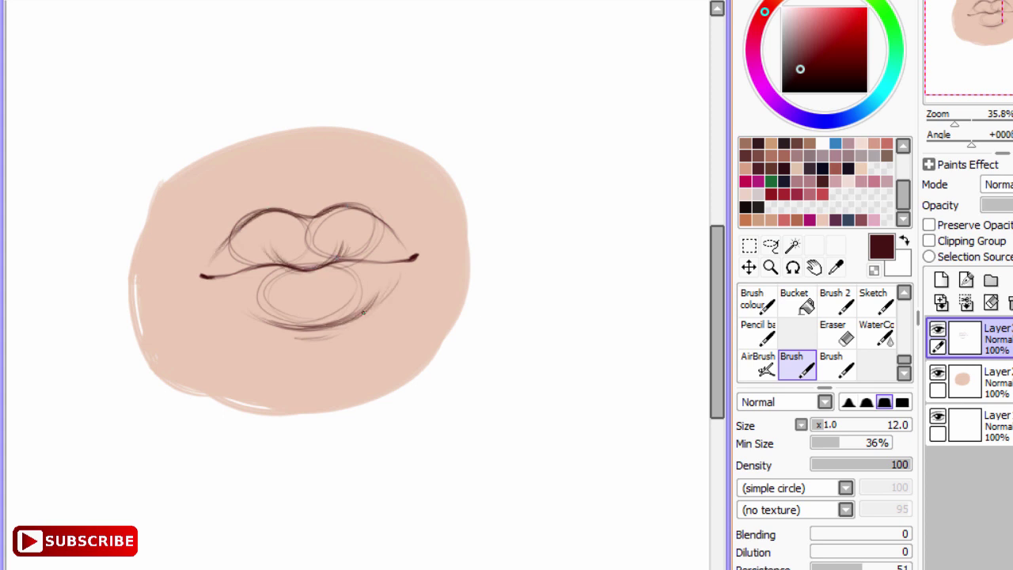
pyautogui.moveTo(288, 321)
pyautogui.mouseDown()
pyautogui.moveTo(372, 309)
pyautogui.moveTo(391, 290)
pyautogui.mouseUp()
pyautogui.moveTo(348, 331); pyautogui.dragTo(220, 281)
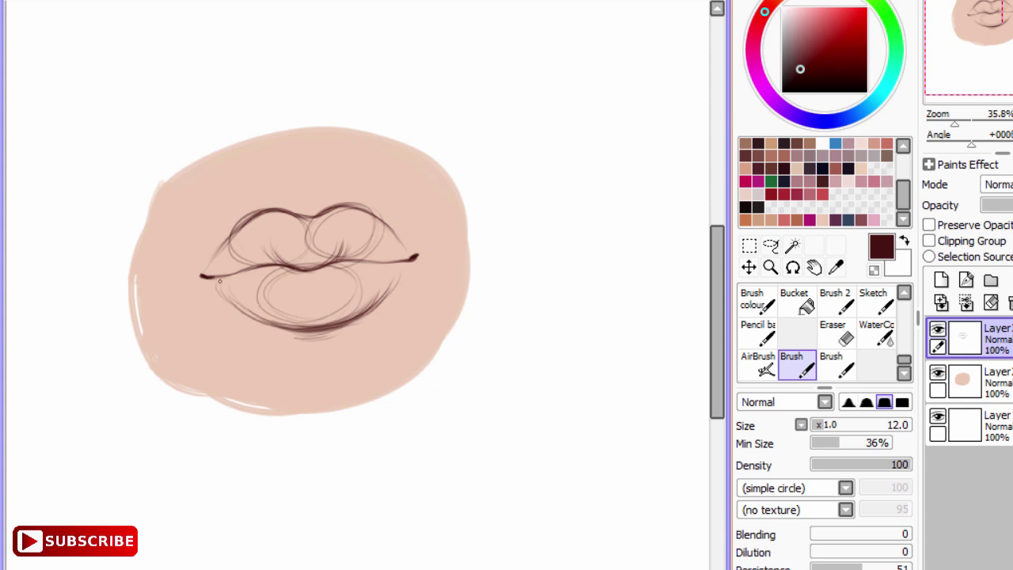
pyautogui.moveTo(383, 300); pyautogui.dragTo(245, 315)
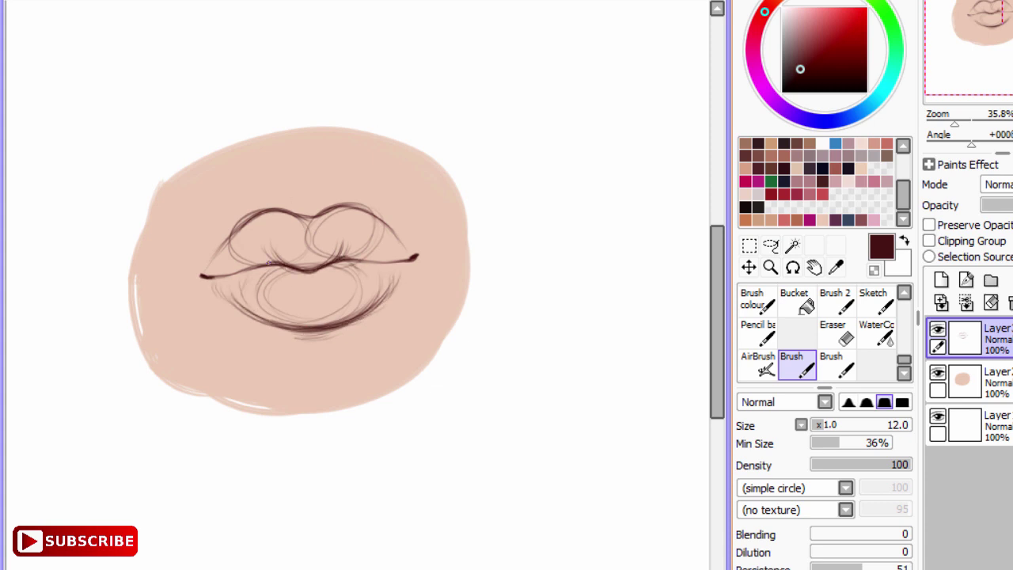
# Scale the lip sketch larger, fade it to 63% opacity and add a layer beneath.
pyautogui.hotkey('ctrl', 't')
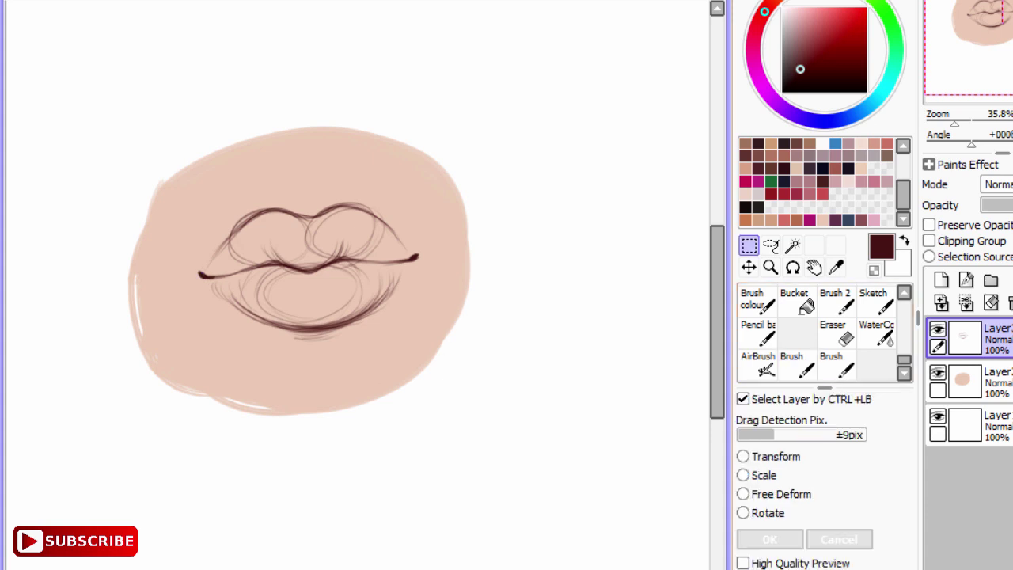
pyautogui.moveTo(198, 271); pyautogui.dragTo(177, 271)
pyautogui.moveTo(407, 270); pyautogui.dragTo(423, 270)
pyautogui.press('Return')
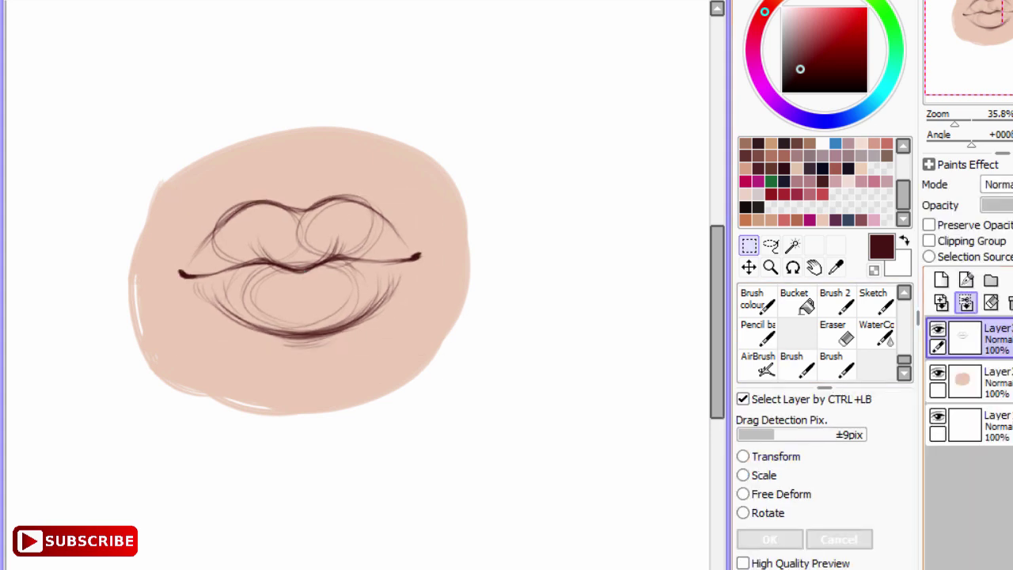
pyautogui.moveTo(1005, 205); pyautogui.dragTo(993, 205)
pyautogui.click(966, 382)
pyautogui.click(941, 280)
pyautogui.click(791, 356)
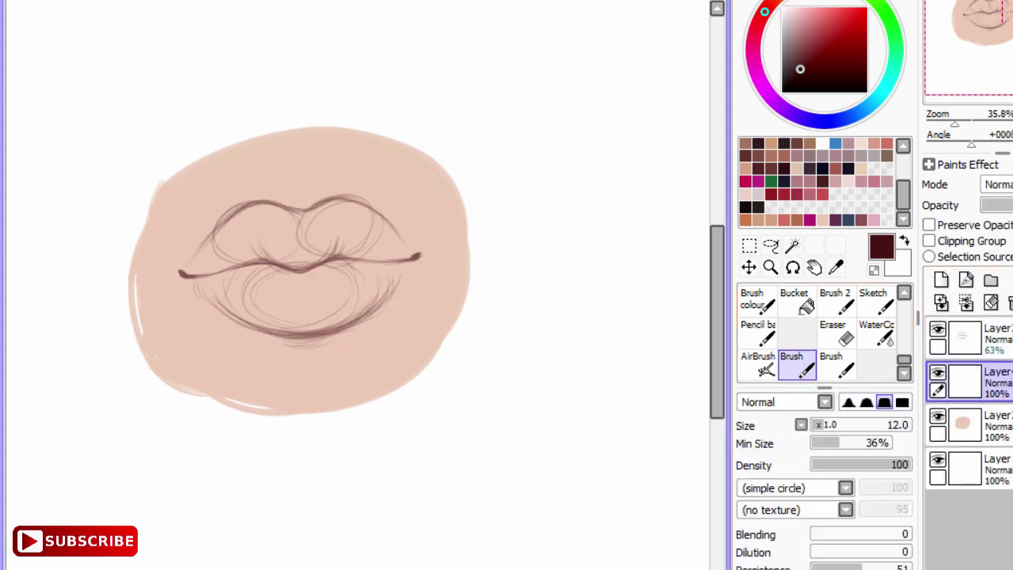
# Fill the upper and lower lips with flat magenta using a size-54 brush, then shrink it to 28.
pyautogui.click(817, 42)
pyautogui.moveTo(767, 6); pyautogui.dragTo(754, 49)
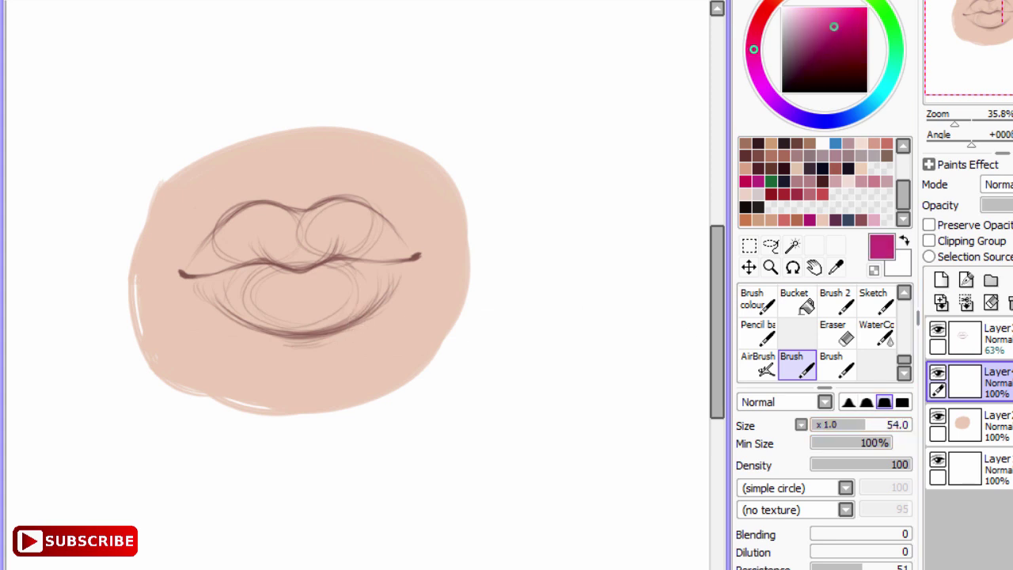
pyautogui.moveTo(816, 42); pyautogui.dragTo(817, 34)
pyautogui.moveTo(305, 269)
pyautogui.mouseDown()
pyautogui.moveTo(226, 267)
pyautogui.moveTo(267, 217)
pyautogui.moveTo(348, 210)
pyautogui.moveTo(400, 255)
pyautogui.moveTo(242, 216)
pyautogui.moveTo(219, 287)
pyautogui.moveTo(270, 296)
pyautogui.moveTo(400, 262)
pyautogui.moveTo(357, 220)
pyautogui.mouseUp()
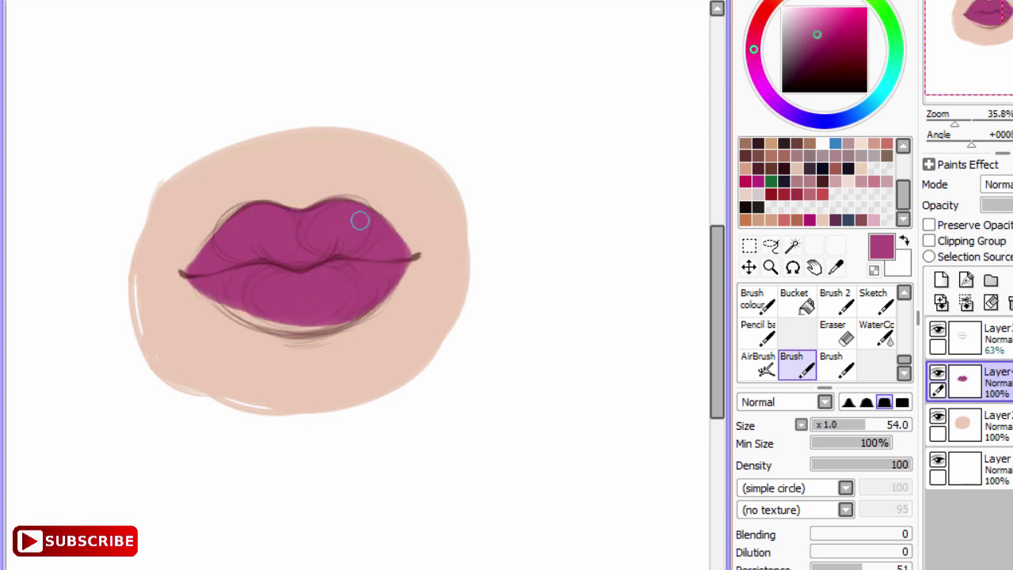
pyautogui.moveTo(230, 301)
pyautogui.mouseDown()
pyautogui.moveTo(285, 319)
pyautogui.moveTo(385, 287)
pyautogui.mouseUp()
pyautogui.moveTo(220, 248); pyautogui.dragTo(203, 259)
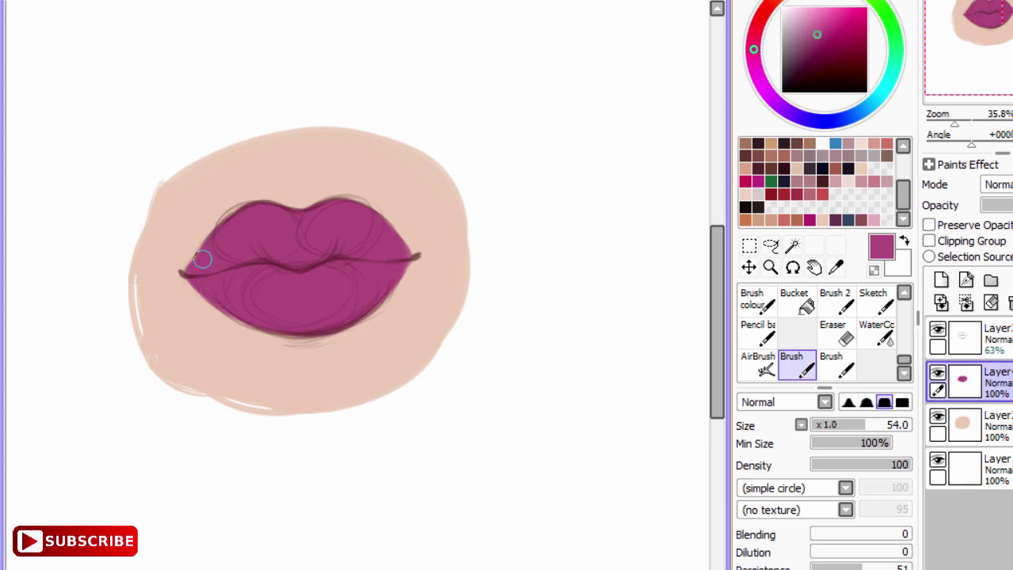
pyautogui.moveTo(288, 282)
pyautogui.mouseDown()
pyautogui.moveTo(398, 258)
pyautogui.moveTo(262, 321)
pyautogui.moveTo(357, 303)
pyautogui.moveTo(328, 279)
pyautogui.mouseUp()
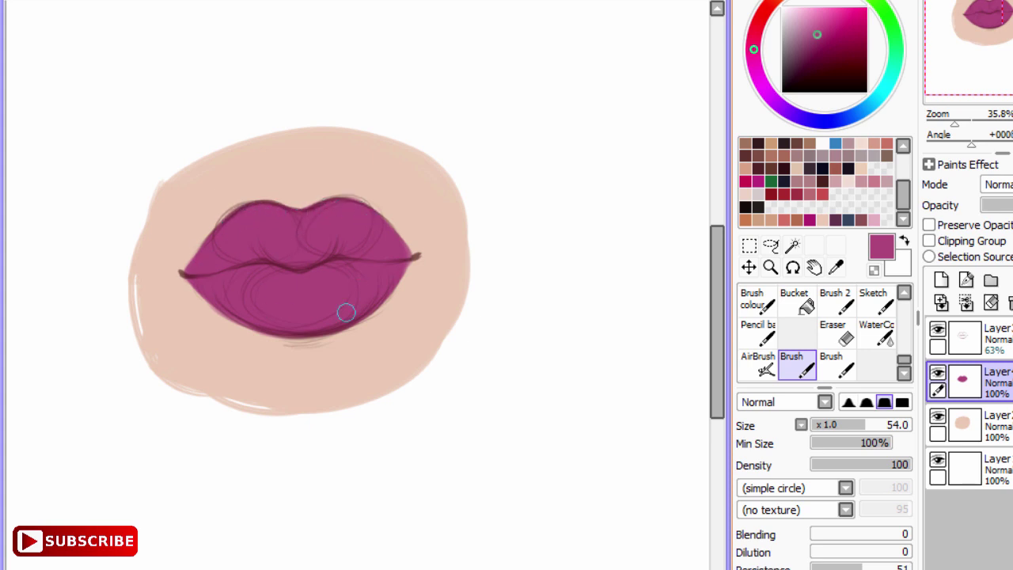
pyautogui.moveTo(375, 283); pyautogui.dragTo(357, 323)
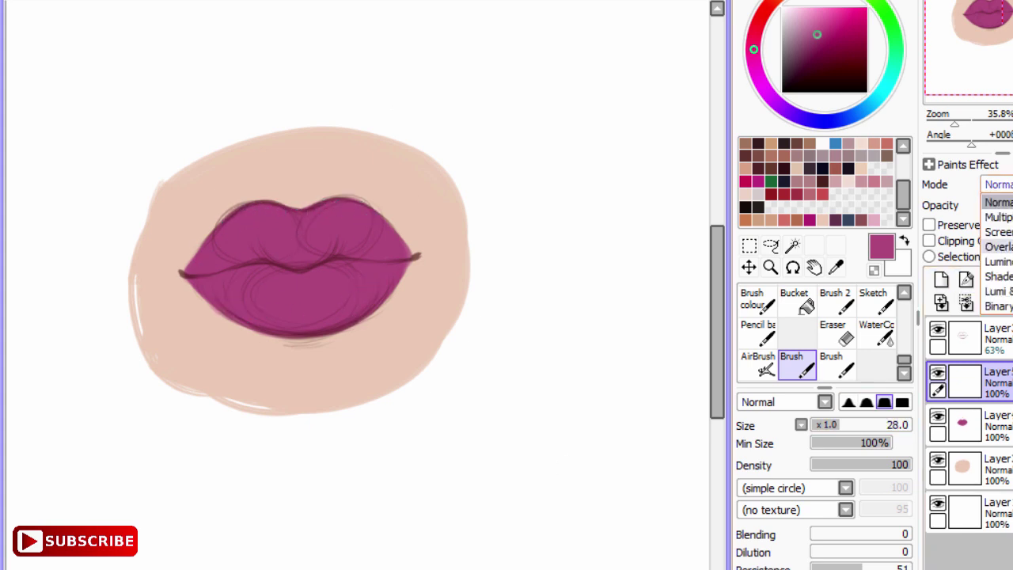
# Paint dark magenta overlay shading along the lip line and across both lips.
pyautogui.moveTo(278, 264); pyautogui.dragTo(369, 255)
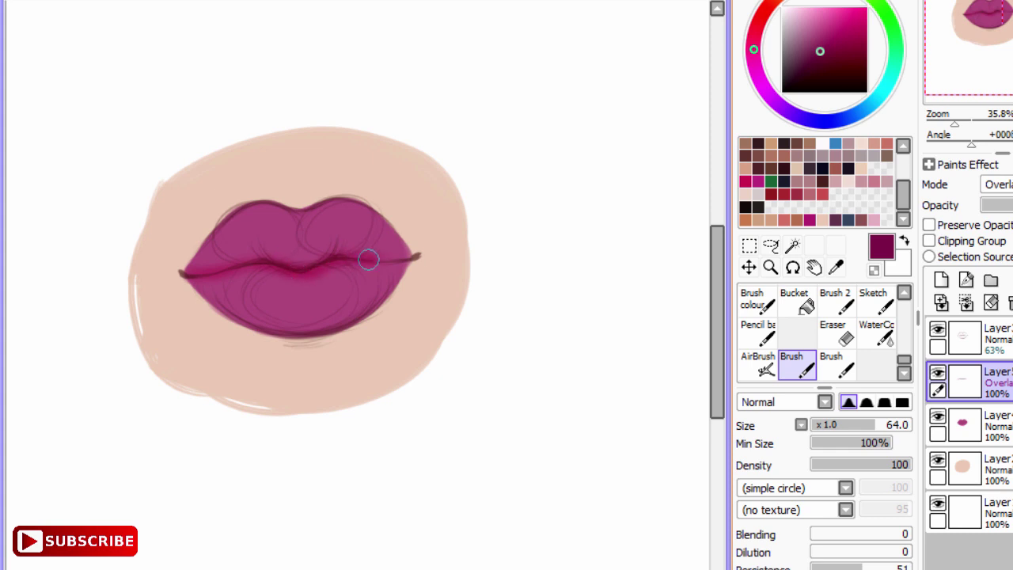
pyautogui.moveTo(366, 293); pyautogui.dragTo(222, 292)
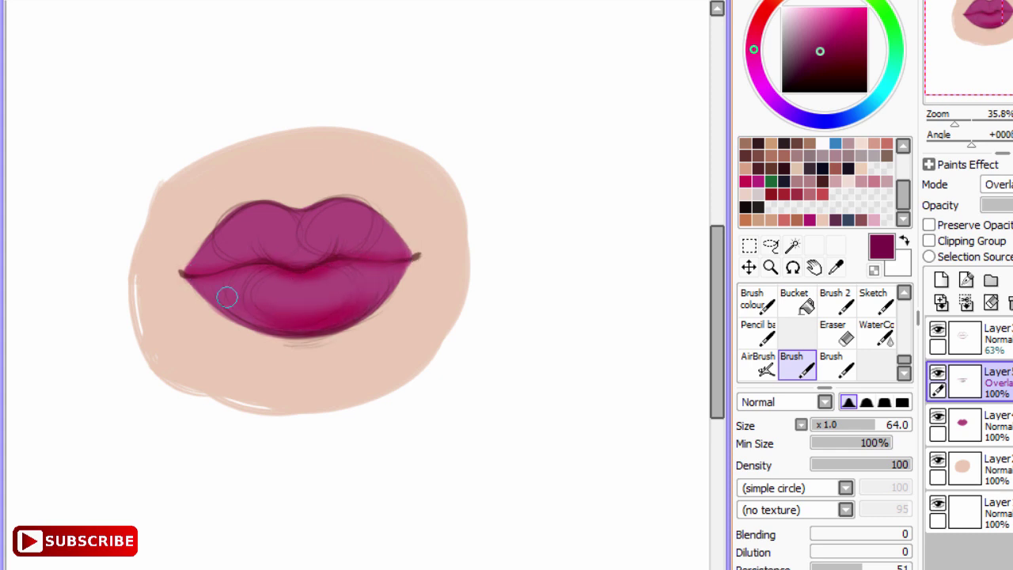
pyautogui.moveTo(250, 223); pyautogui.dragTo(340, 194)
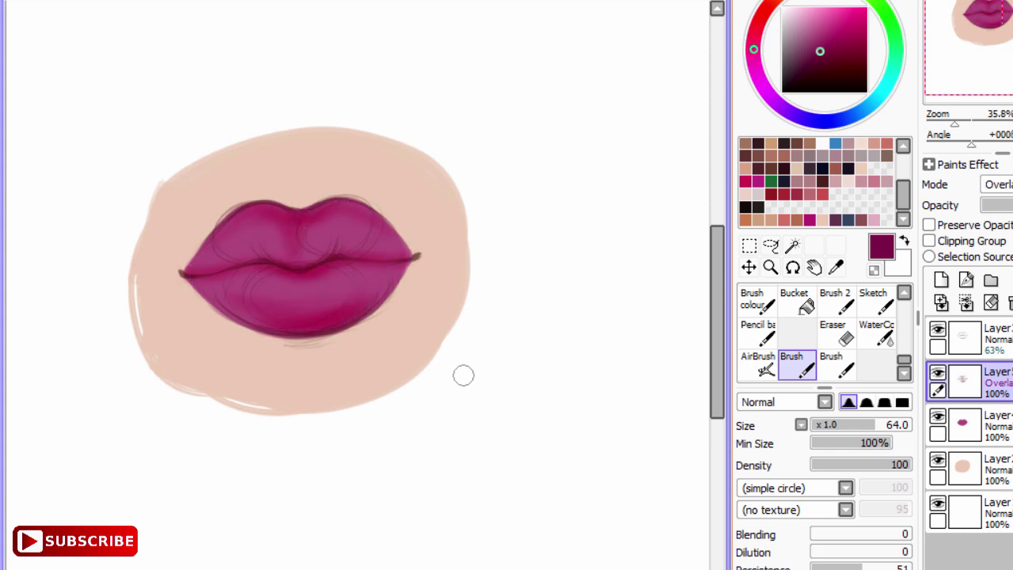
# Merge the overlay shading and the faded sketch down into the lip colour layer.
pyautogui.click(965, 302)
pyautogui.keyDown('alt'); pyautogui.click(315, 289); pyautogui.keyUp('alt')
pyautogui.click(964, 338)
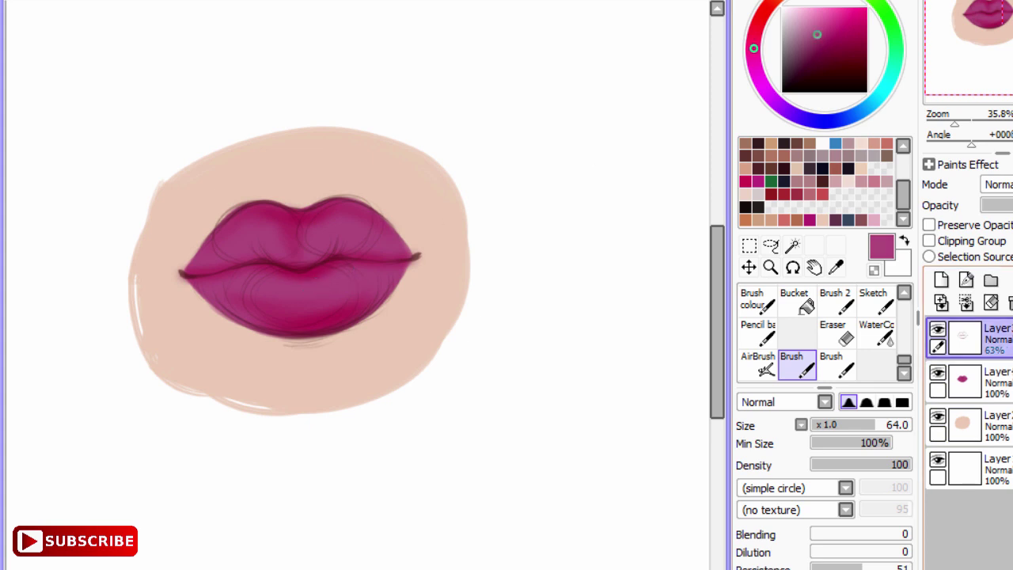
pyautogui.click(965, 302)
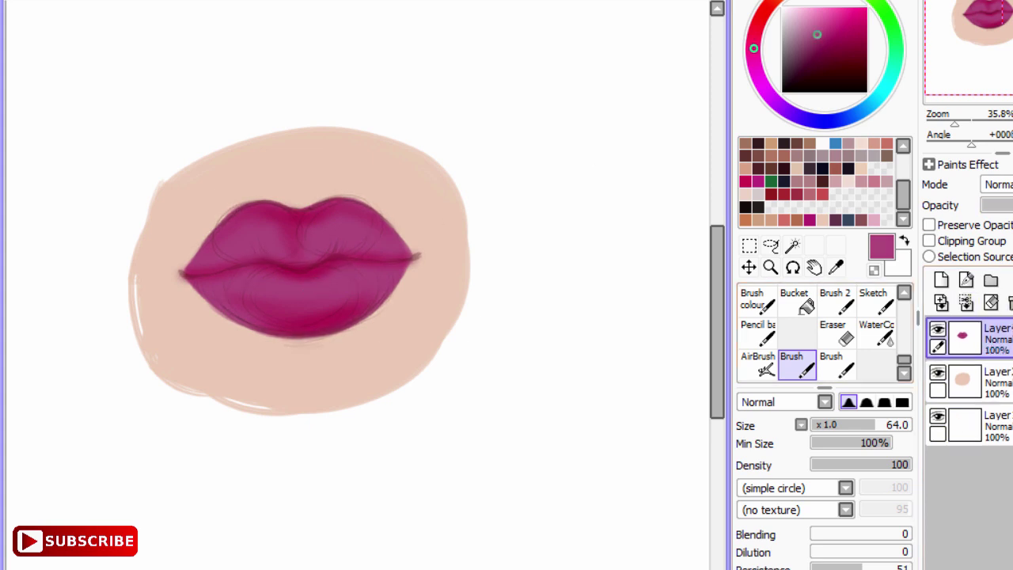
pyautogui.keyDown('alt'); pyautogui.click(357, 322); pyautogui.keyUp('alt')
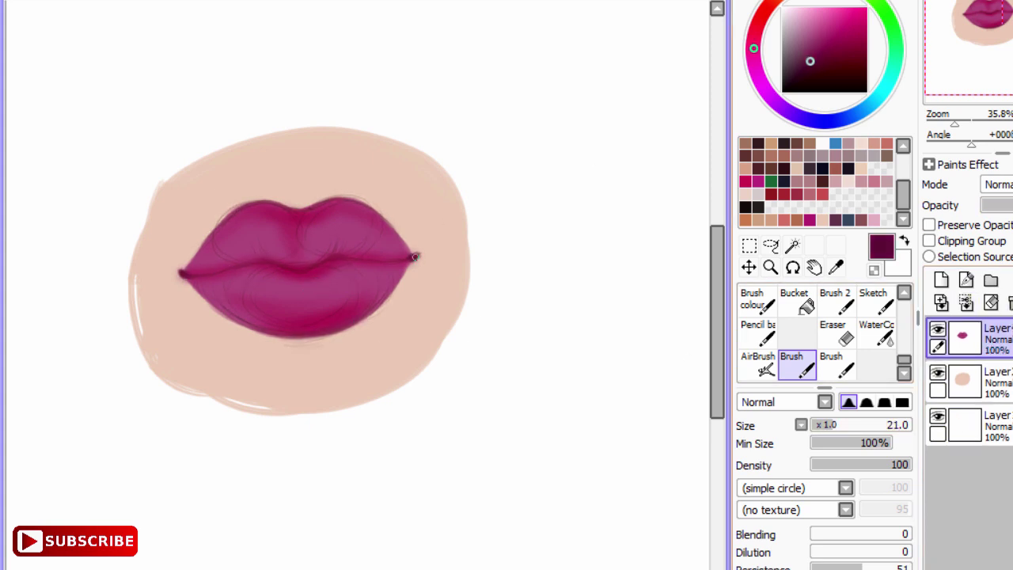
# Pick a maroon and blend the streaky texture on both lips with the watercolour brush.
pyautogui.keyDown('alt'); pyautogui.click(321, 263); pyautogui.keyUp('alt')
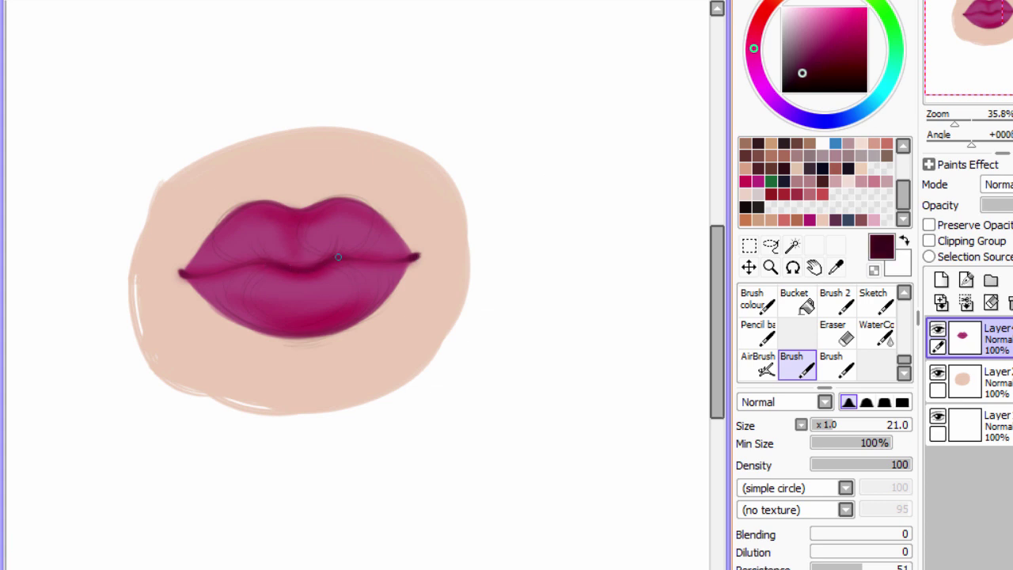
pyautogui.press('a')
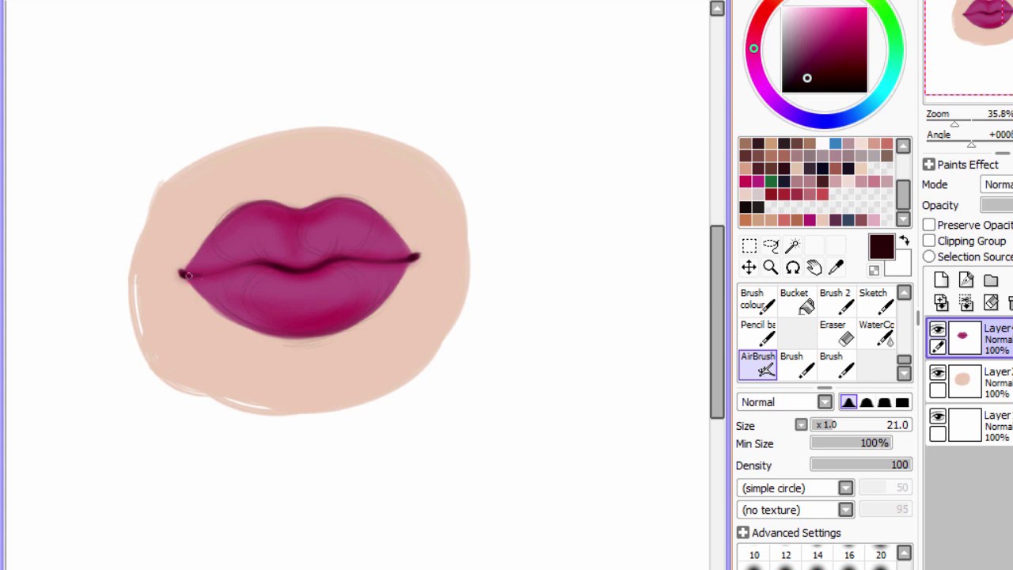
pyautogui.keyDown('alt'); pyautogui.click(405, 272); pyautogui.keyUp('alt')
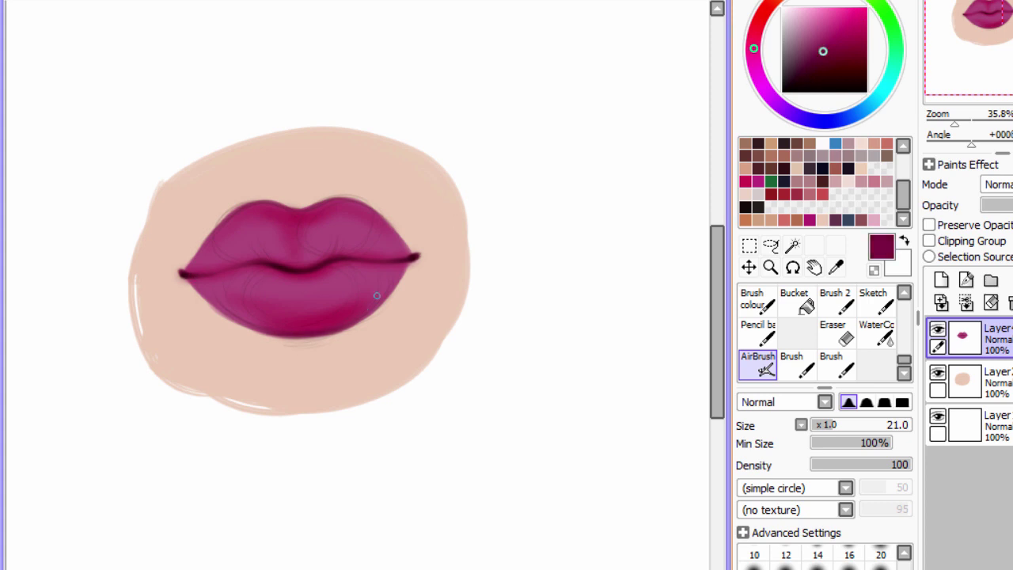
pyautogui.press('w')
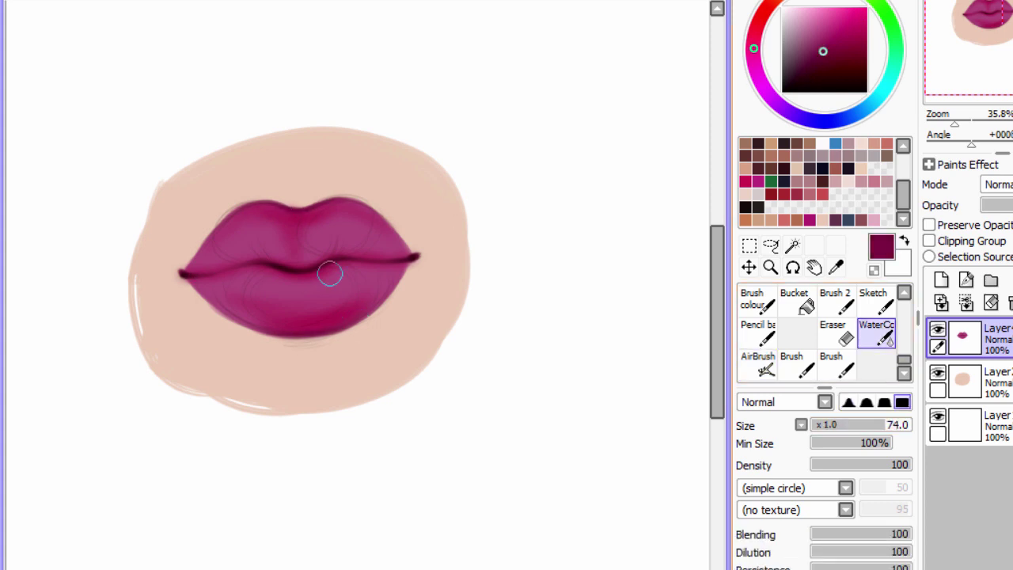
pyautogui.moveTo(338, 290)
pyautogui.mouseDown()
pyautogui.moveTo(298, 283)
pyautogui.moveTo(233, 294)
pyautogui.moveTo(311, 319)
pyautogui.mouseUp()
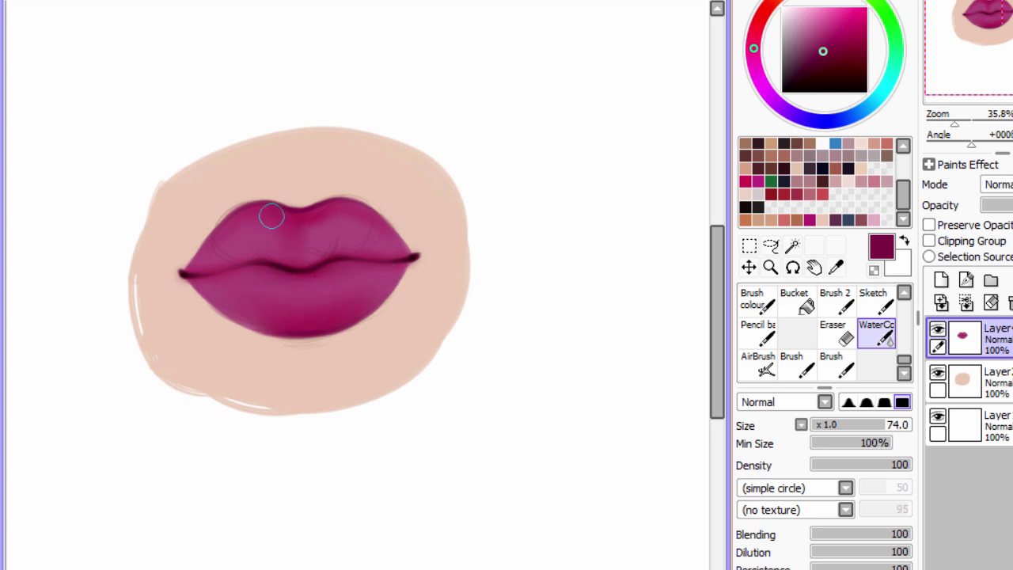
pyautogui.moveTo(271, 216)
pyautogui.mouseDown()
pyautogui.moveTo(262, 251)
pyautogui.moveTo(339, 207)
pyautogui.moveTo(360, 236)
pyautogui.mouseUp()
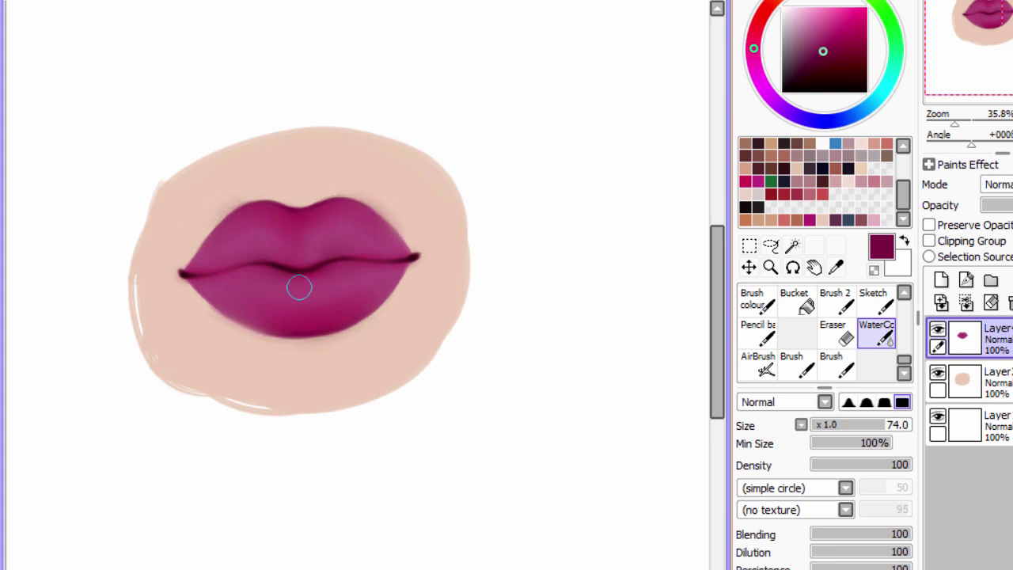
# Darken the line where the lips meet with a larger airbrush in deep maroon.
pyautogui.press('v')
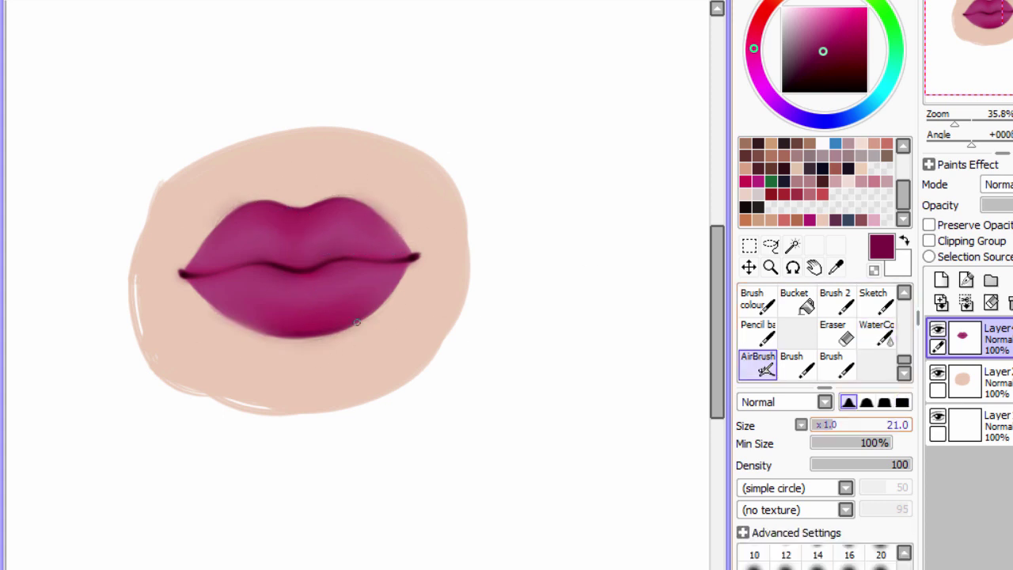
pyautogui.press(']')
pyautogui.press(']')
pyautogui.press(']')
pyautogui.keyDown('alt'); pyautogui.click(313, 321); pyautogui.keyUp('alt')
pyautogui.keyDown('alt'); pyautogui.click(333, 268); pyautogui.keyUp('alt')
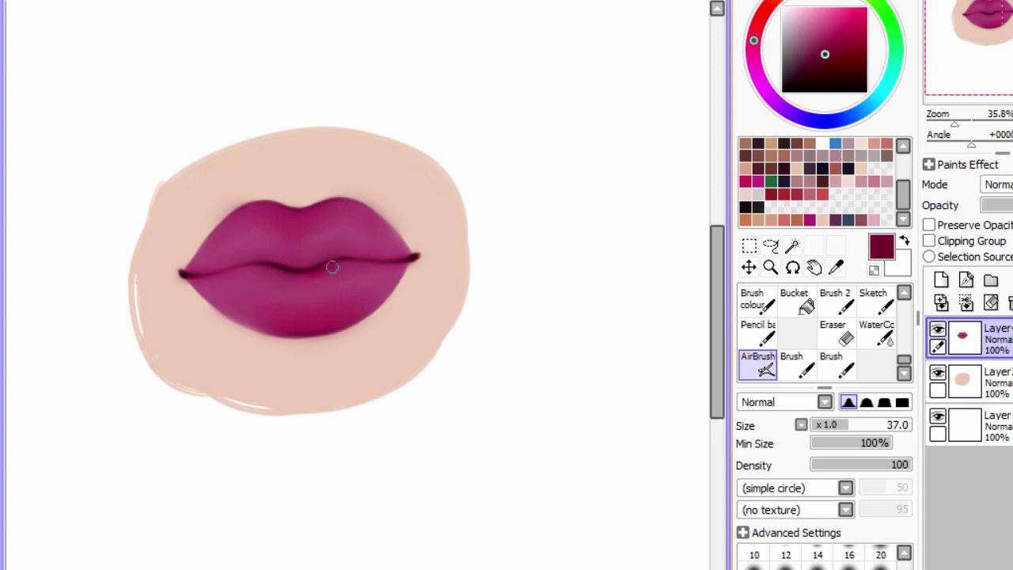
pyautogui.moveTo(329, 267); pyautogui.dragTo(249, 268)
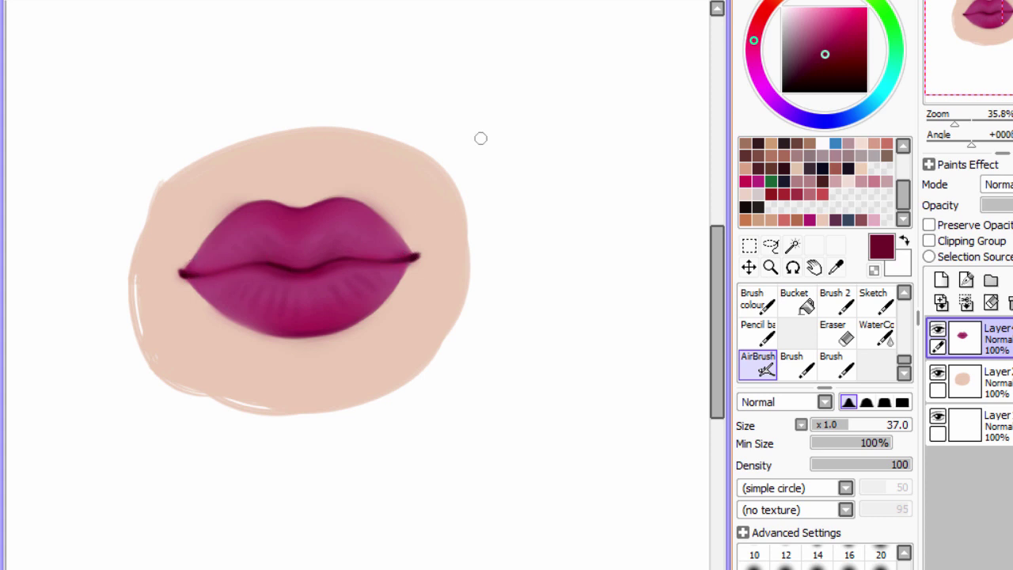
# Set the airbrush to 38% minimum size, size 18, light pink and a hard tip.
pyautogui.click(842, 443)
pyautogui.click(823, 425)
pyautogui.click(874, 219)
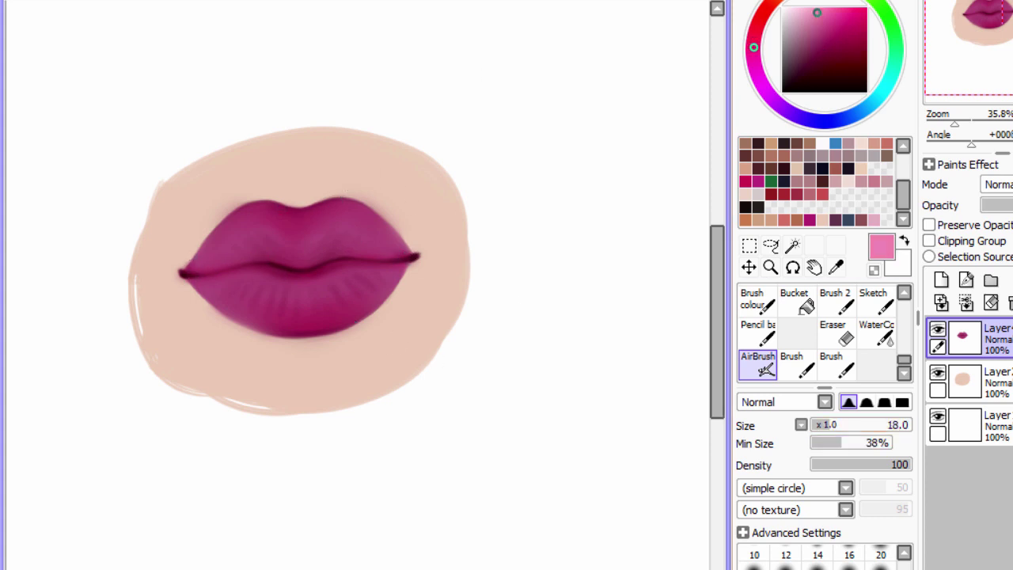
pyautogui.click(884, 402)
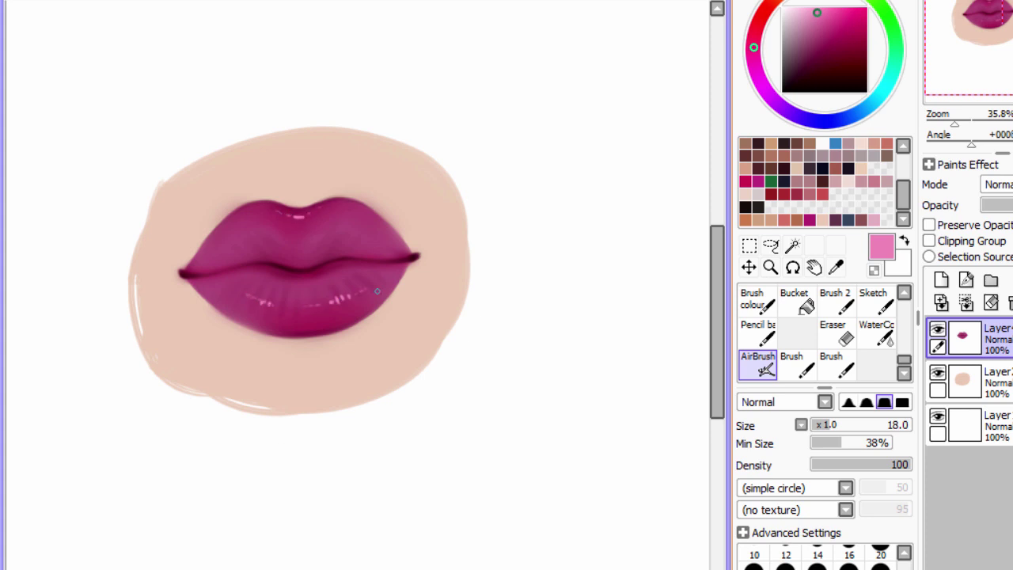
# Add a Luminosity-mode layer above the lips and select the skin layer.
pyautogui.click(941, 279)
pyautogui.click(997, 184)
pyautogui.click(805, 8)
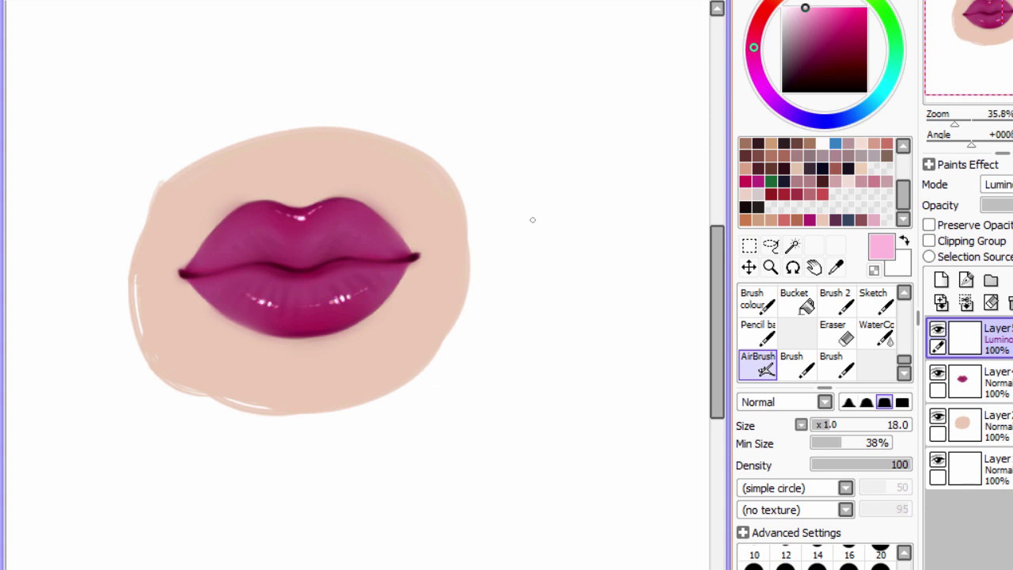
pyautogui.click(965, 425)
pyautogui.click(791, 364)
# Pick a lighter skin tone, then repaint magenta near the right lip corner and lower lip.
pyautogui.keyDown('alt'); pyautogui.click(452, 190); pyautogui.keyUp('alt')
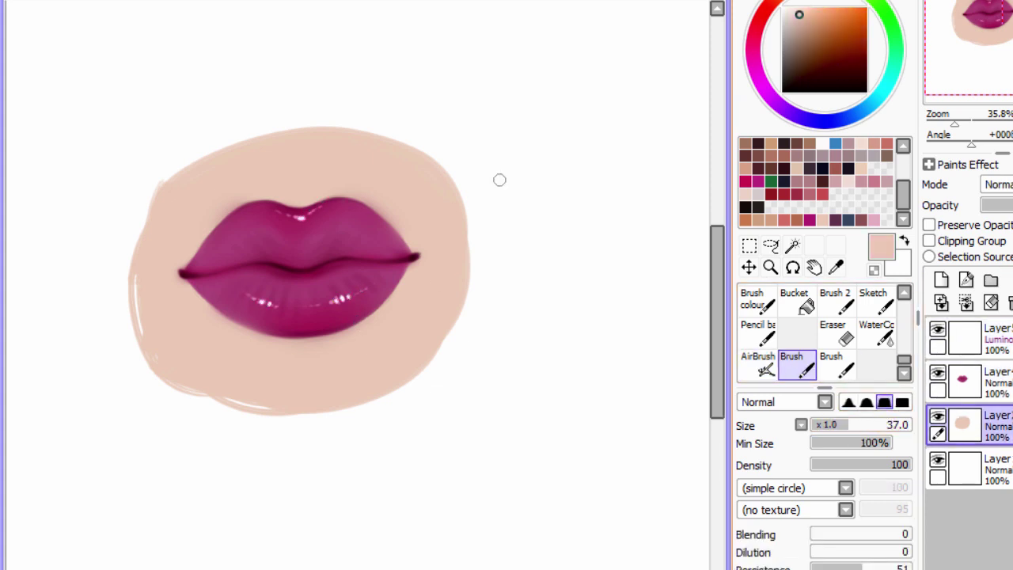
pyautogui.keyDown('alt'); pyautogui.click(499, 180); pyautogui.keyUp('alt')
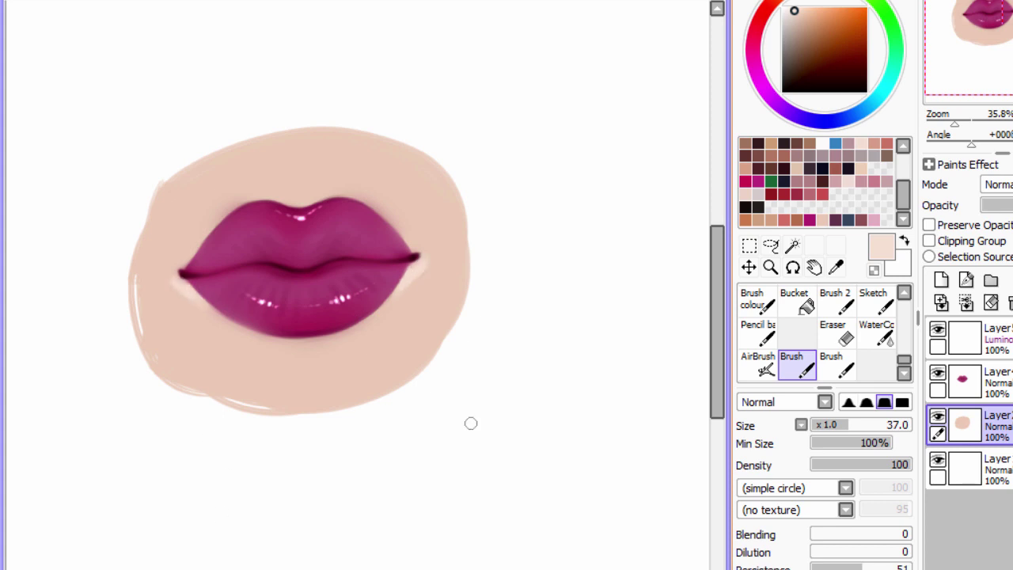
pyautogui.click(966, 381)
pyautogui.keyDown('alt'); pyautogui.click(329, 317); pyautogui.keyUp('alt')
pyautogui.moveTo(338, 318); pyautogui.dragTo(392, 270)
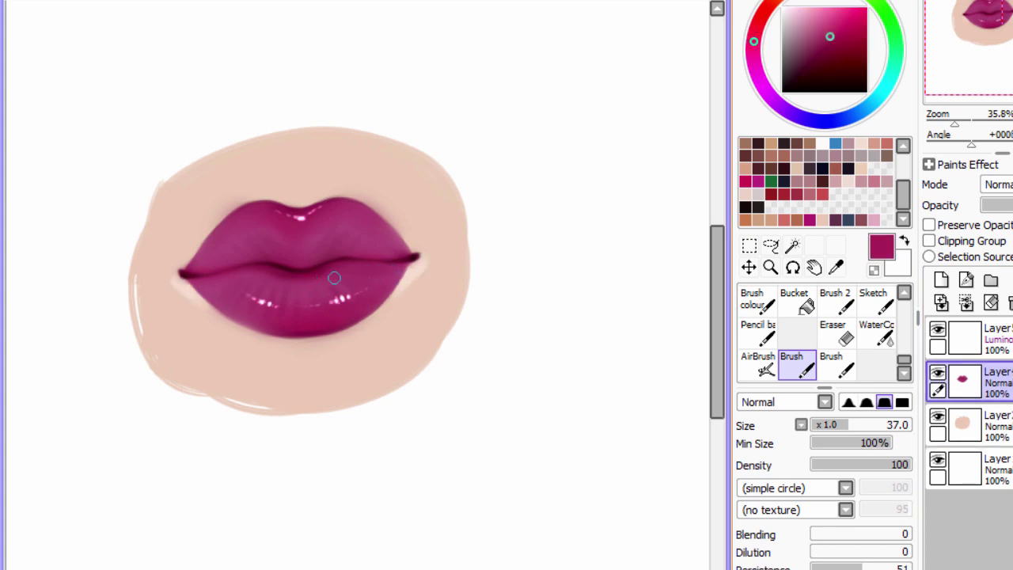
pyautogui.moveTo(228, 285)
pyautogui.mouseDown()
pyautogui.moveTo(260, 316)
pyautogui.moveTo(312, 315)
pyautogui.mouseUp()
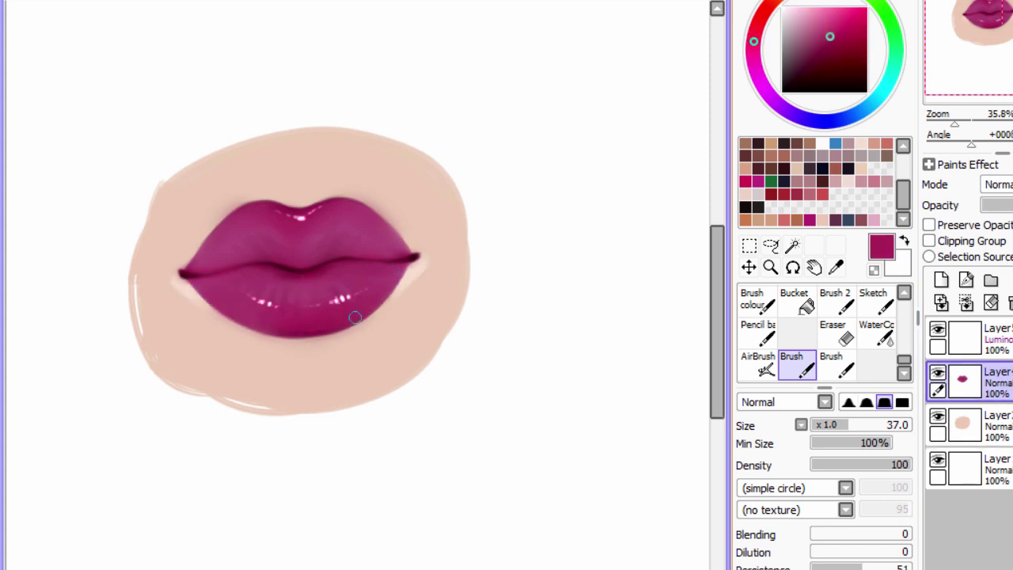
# Repaint the lower lip's edge and centre and darken the upper lip with sampled maroon.
pyautogui.keyDown('alt'); pyautogui.click(305, 308); pyautogui.keyUp('alt')
pyautogui.moveTo(252, 305); pyautogui.dragTo(368, 293)
pyautogui.moveTo(225, 286); pyautogui.dragTo(315, 275)
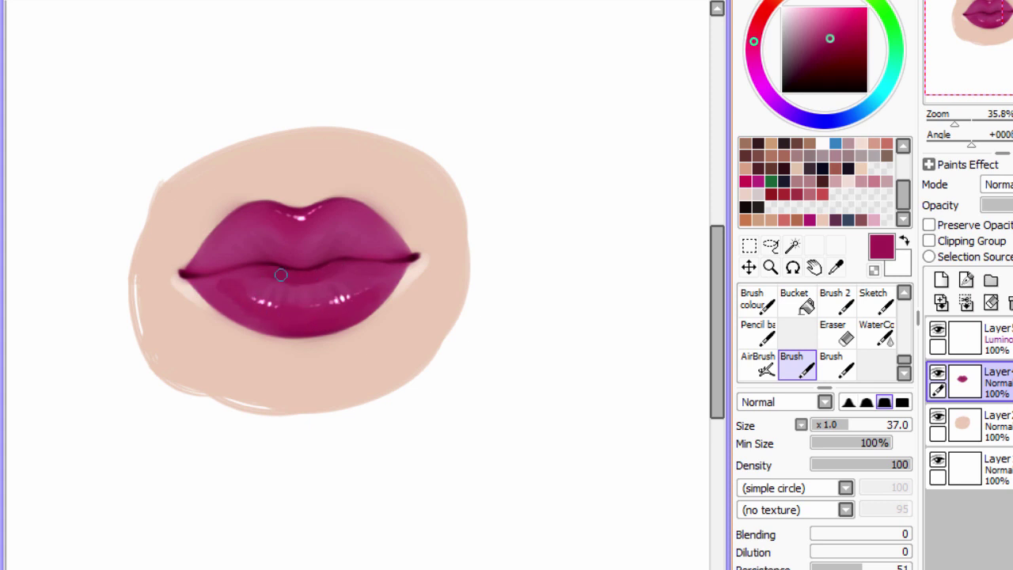
pyautogui.moveTo(348, 231); pyautogui.dragTo(306, 256)
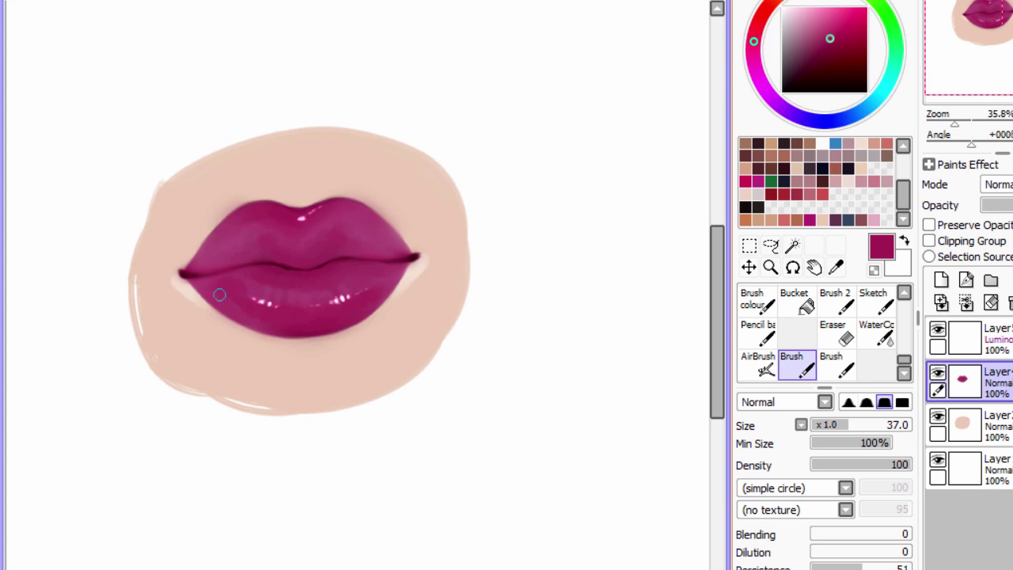
pyautogui.keyDown('alt'); pyautogui.click(335, 249); pyautogui.keyUp('alt')
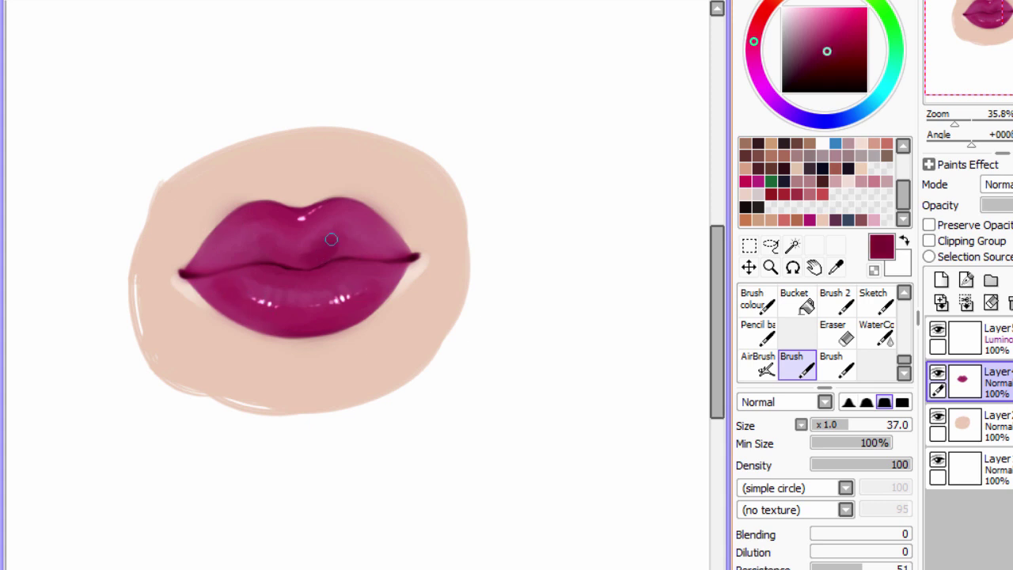
pyautogui.moveTo(340, 319); pyautogui.dragTo(325, 318)
# Blend with a size-53 watercolour brush, then return to a smaller airbrush in darker maroon.
pyautogui.press('[')
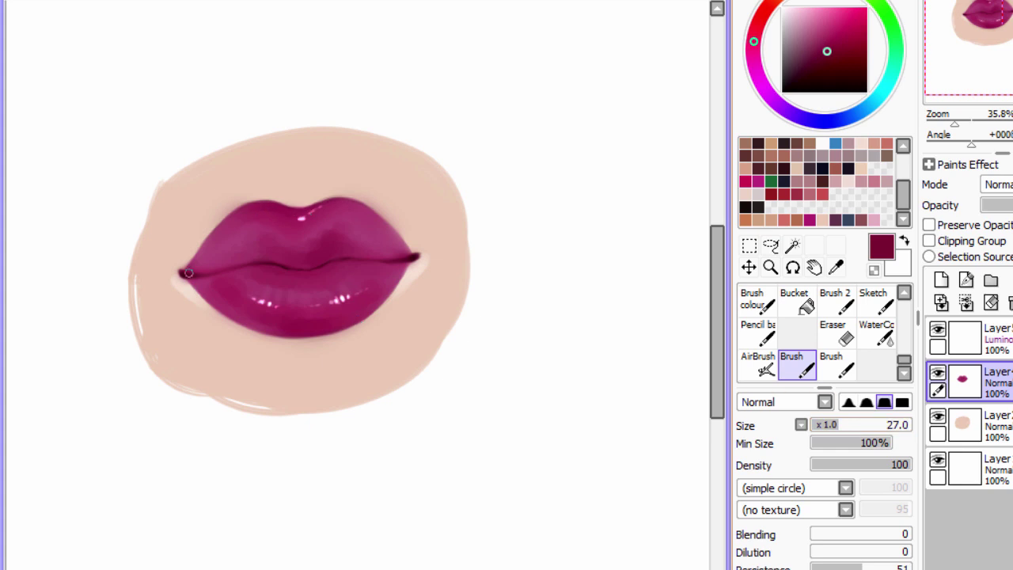
pyautogui.press('v')
pyautogui.press('[')
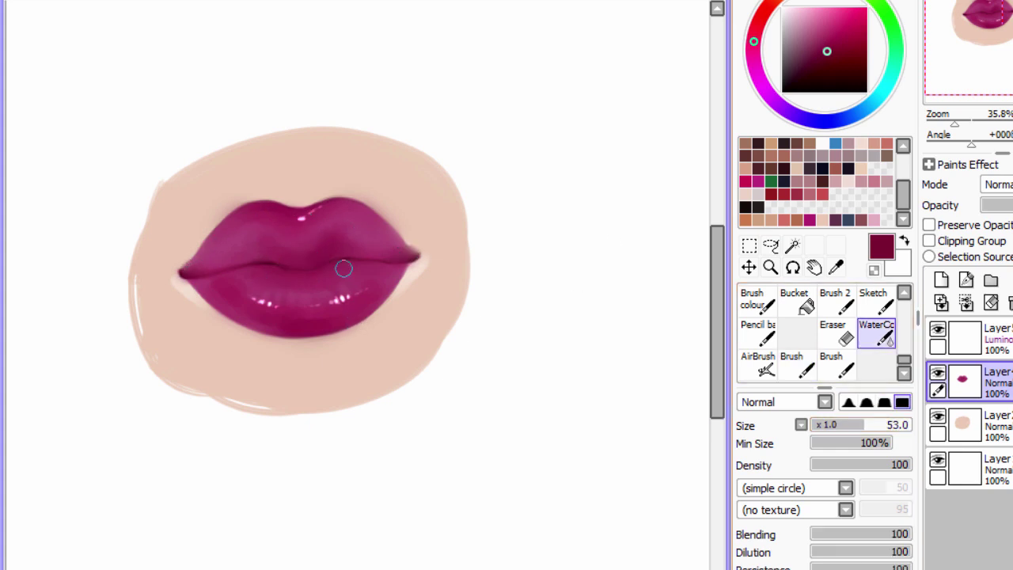
pyautogui.press('a')
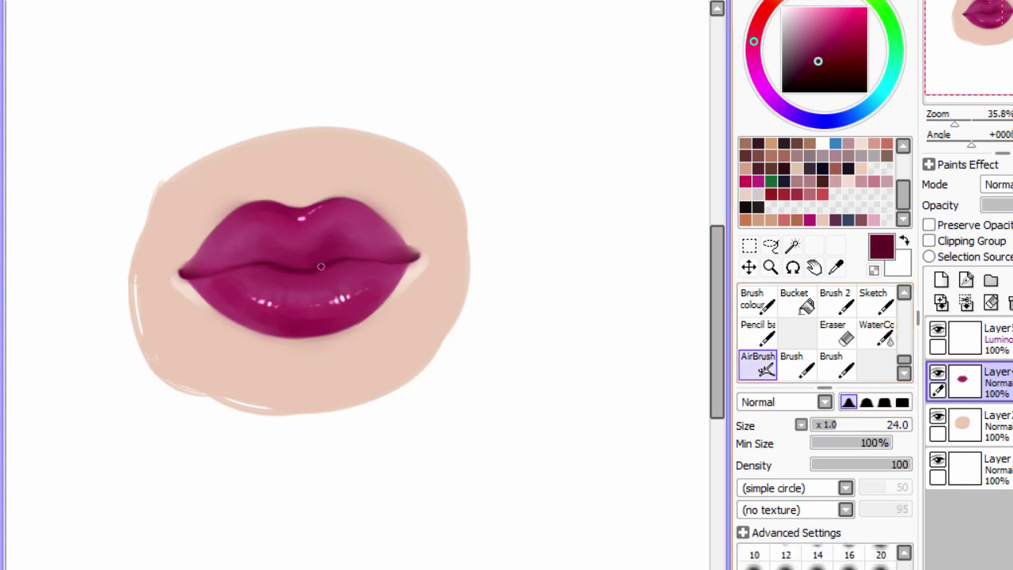
pyautogui.keyDown('alt'); pyautogui.click(401, 259); pyautogui.keyUp('alt')
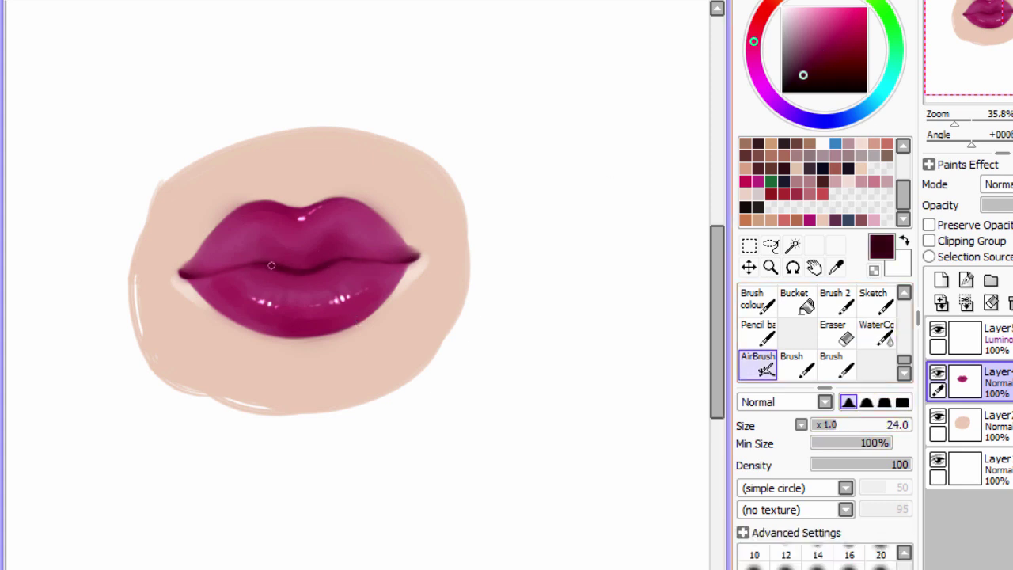
# Merge the lip and skin layers and move the slightly shrunk lips to the top-left corner.
pyautogui.scroll(-1, 566, 429)
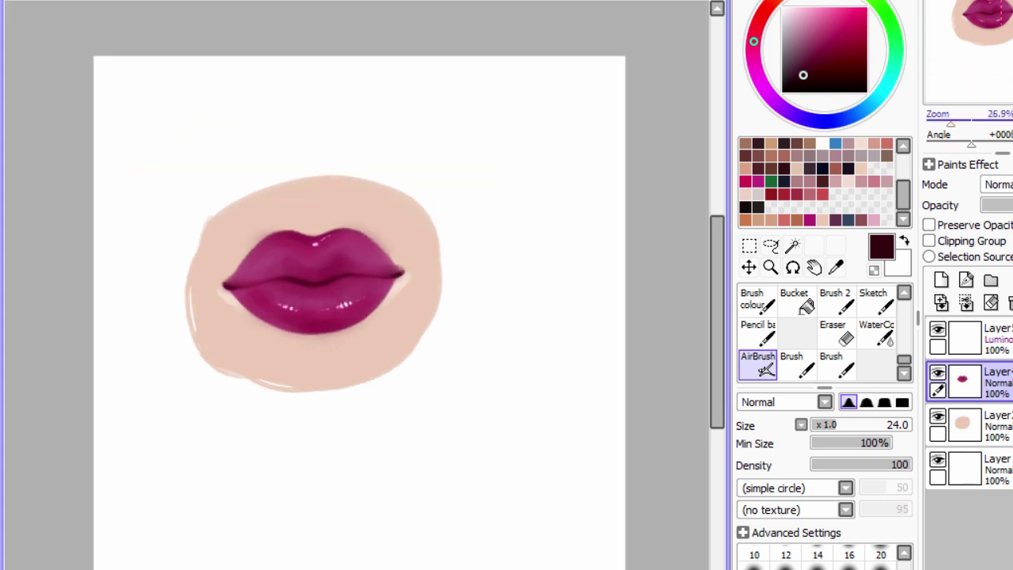
pyautogui.hotkey('ctrl', 'e')
pyautogui.hotkey('ctrl', 't')
pyautogui.moveTo(292, 255); pyautogui.dragTo(212, 161)
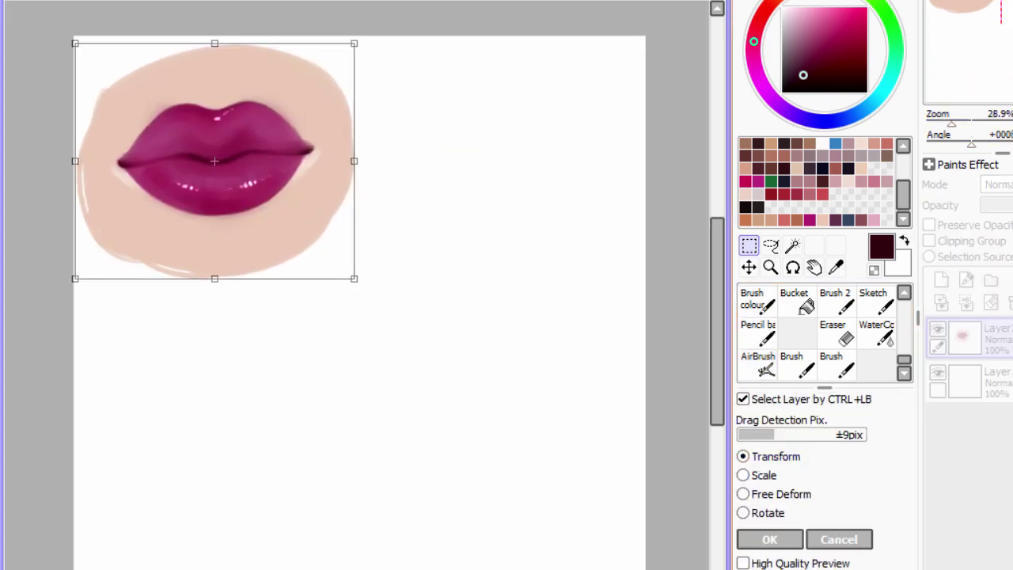
pyautogui.moveTo(351, 277); pyautogui.dragTo(324, 242)
pyautogui.click(769, 539)
# Shade the skin below and above the lips in a darker skin tone.
pyautogui.keyDown('alt'); pyautogui.click(238, 214); pyautogui.keyUp('alt')
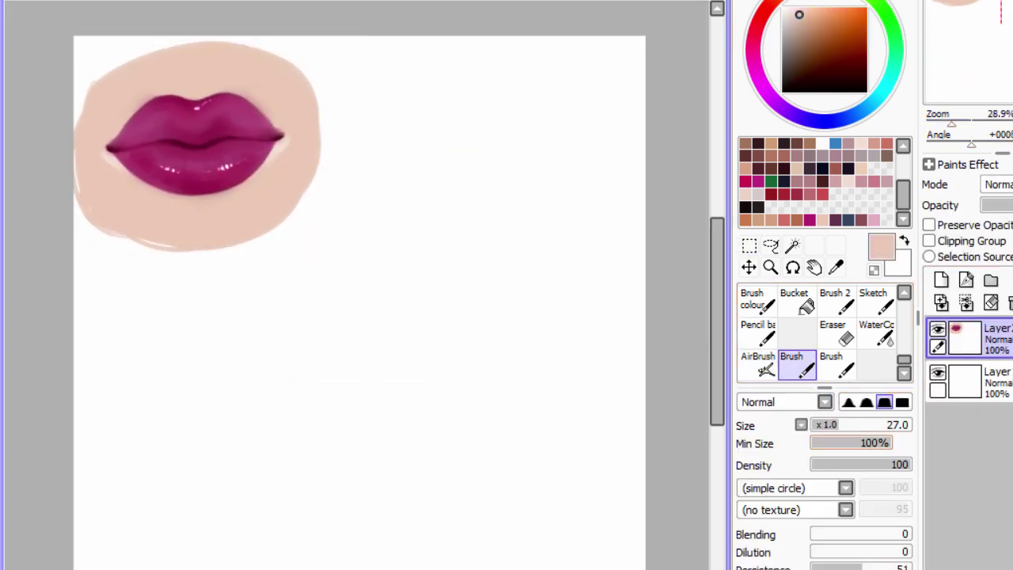
pyautogui.keyDown('alt'); pyautogui.click(198, 202); pyautogui.keyUp('alt')
pyautogui.moveTo(230, 190); pyautogui.dragTo(163, 199)
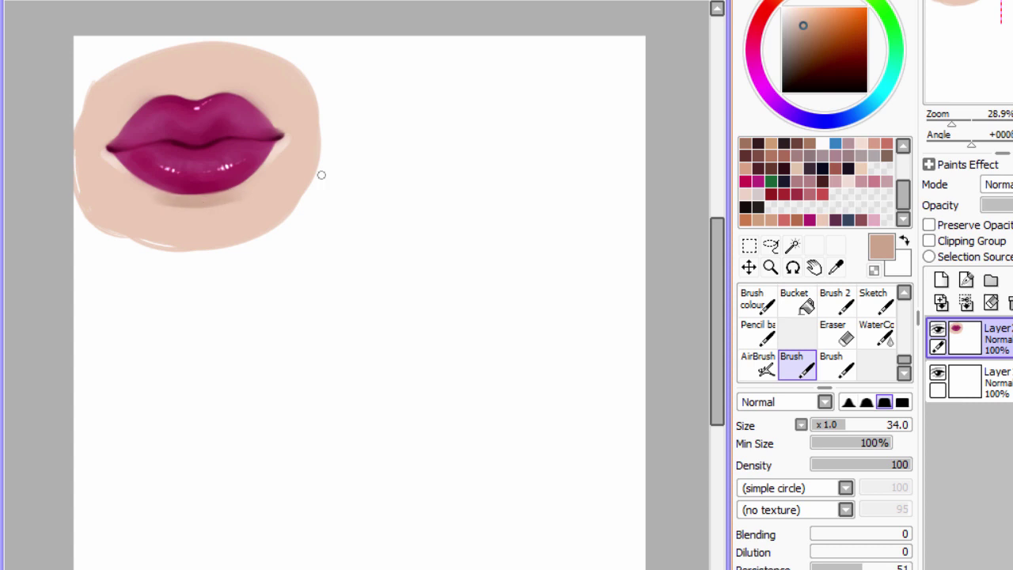
pyautogui.moveTo(180, 86); pyautogui.dragTo(197, 89)
# Add a new empty layer and set a size-100 brush with a redder hue.
pyautogui.scroll(1, 376, 501)
pyautogui.click(966, 280)
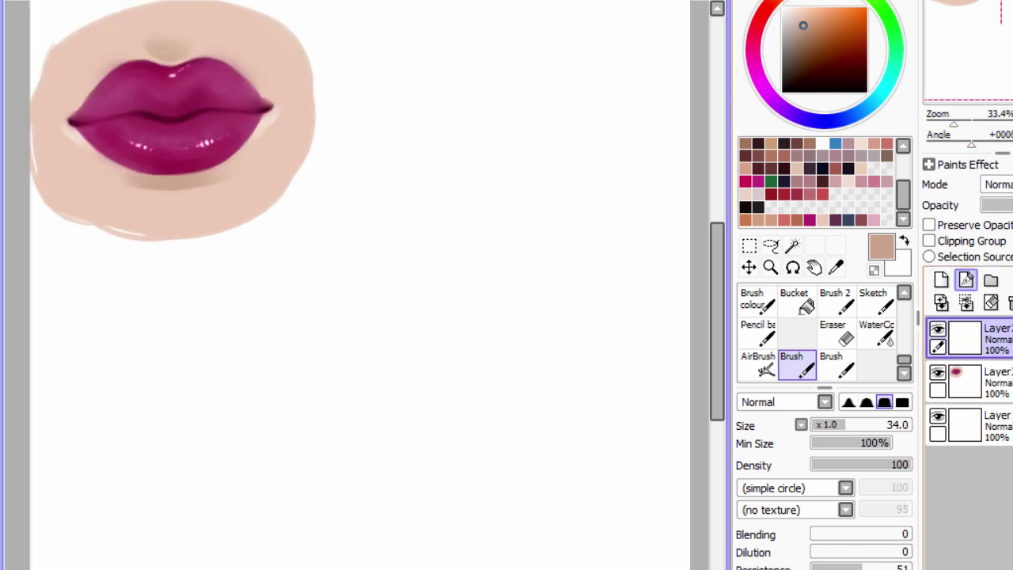
pyautogui.click(871, 425)
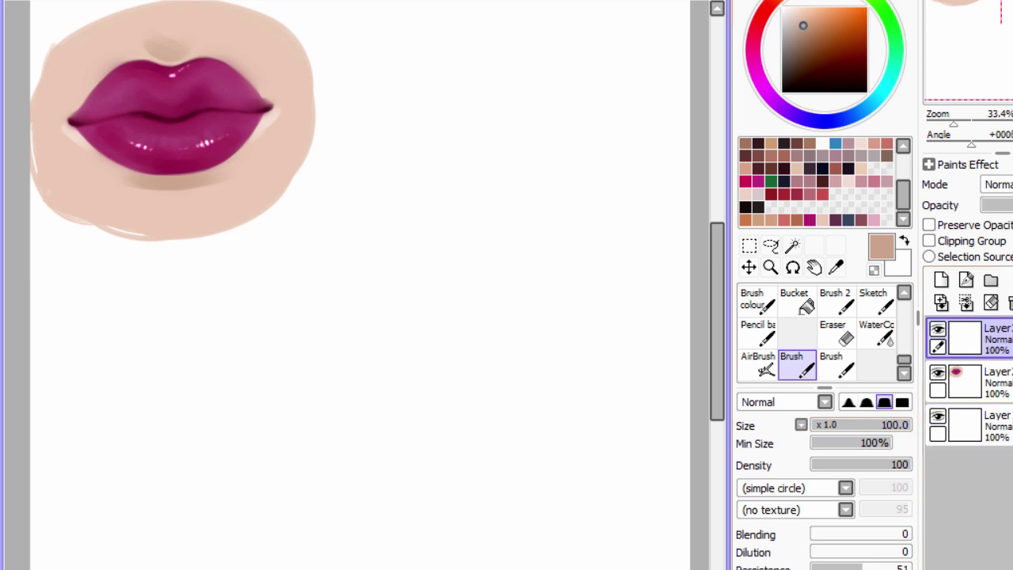
pyautogui.click(764, 13)
# Sketch a heart-shaped guide in red-brown on the mauve circle.
pyautogui.click(798, 49)
pyautogui.moveTo(485, 348)
pyautogui.mouseDown()
pyautogui.moveTo(452, 314)
pyautogui.moveTo(463, 339)
pyautogui.moveTo(538, 409)
pyautogui.moveTo(552, 398)
pyautogui.moveTo(395, 362)
pyautogui.mouseUp()
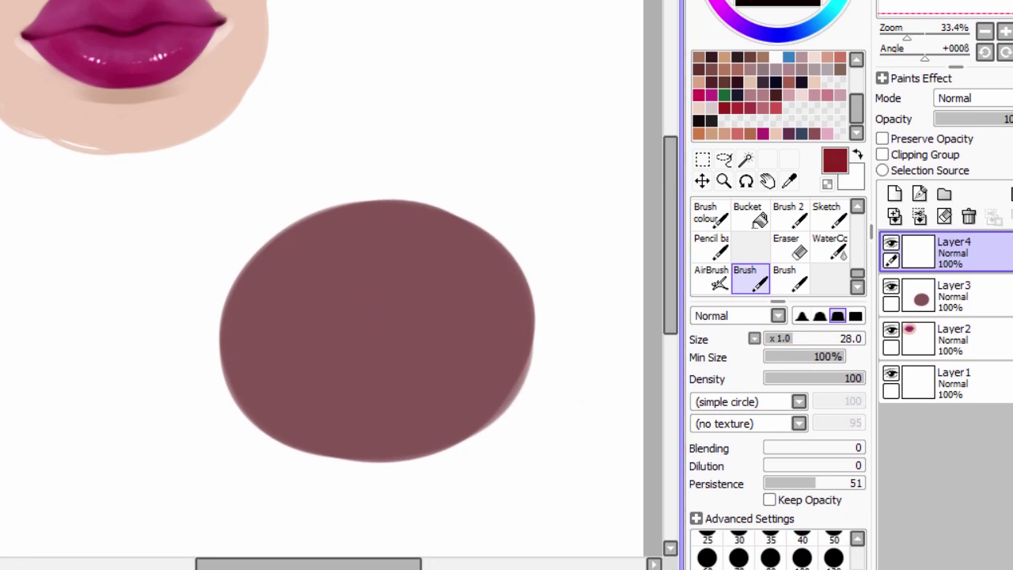
pyautogui.moveTo(365, 309); pyautogui.dragTo(372, 344)
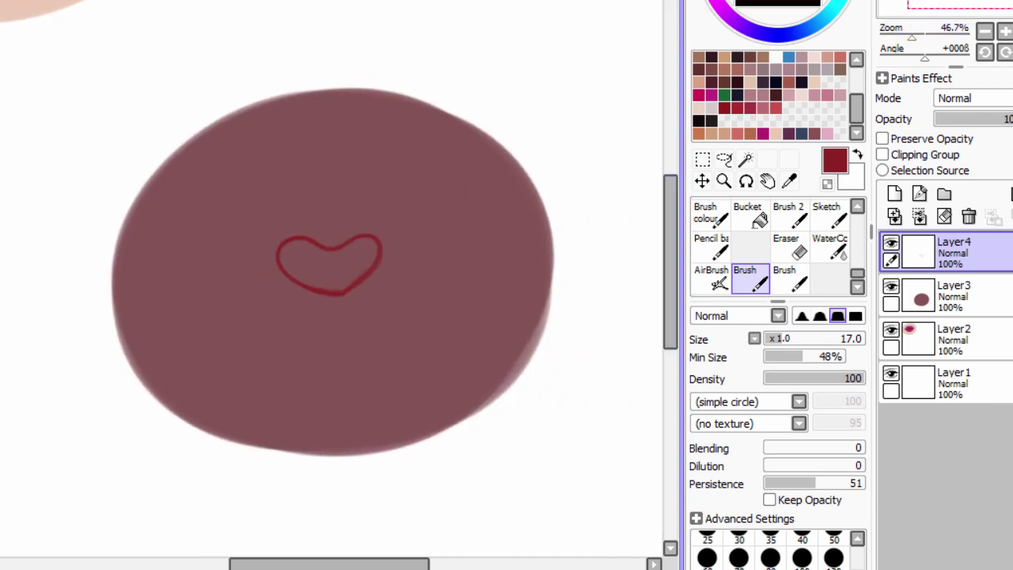
# Draw the upper and lower lip lines and the chin curve in dark maroon.
pyautogui.keyDown('alt'); pyautogui.click(238, 284); pyautogui.keyUp('alt')
pyautogui.moveTo(224, 283)
pyautogui.mouseDown()
pyautogui.moveTo(302, 241)
pyautogui.moveTo(412, 256)
pyautogui.mouseUp()
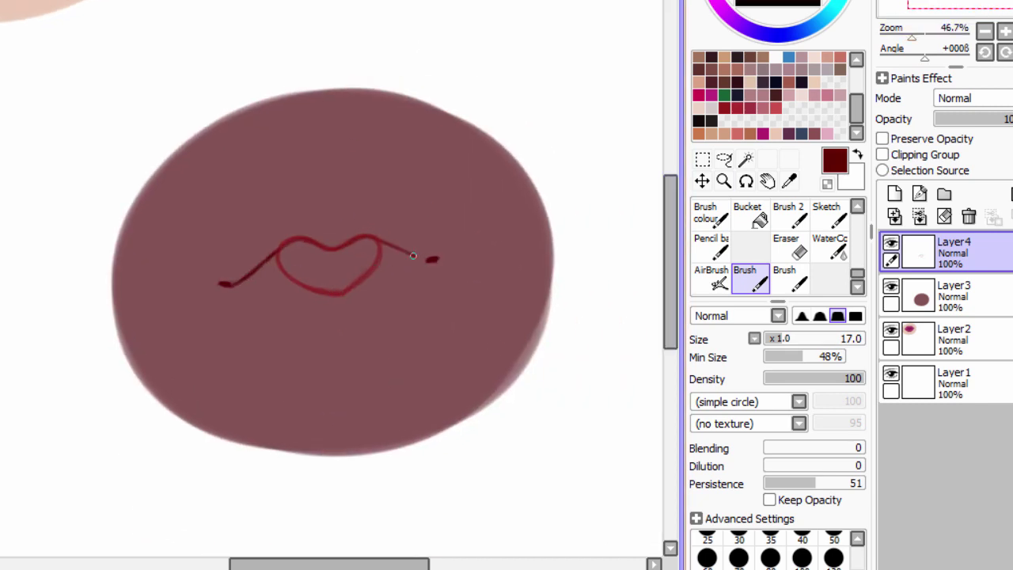
pyautogui.moveTo(265, 288)
pyautogui.mouseDown()
pyautogui.moveTo(433, 260)
pyautogui.moveTo(376, 280)
pyautogui.mouseUp()
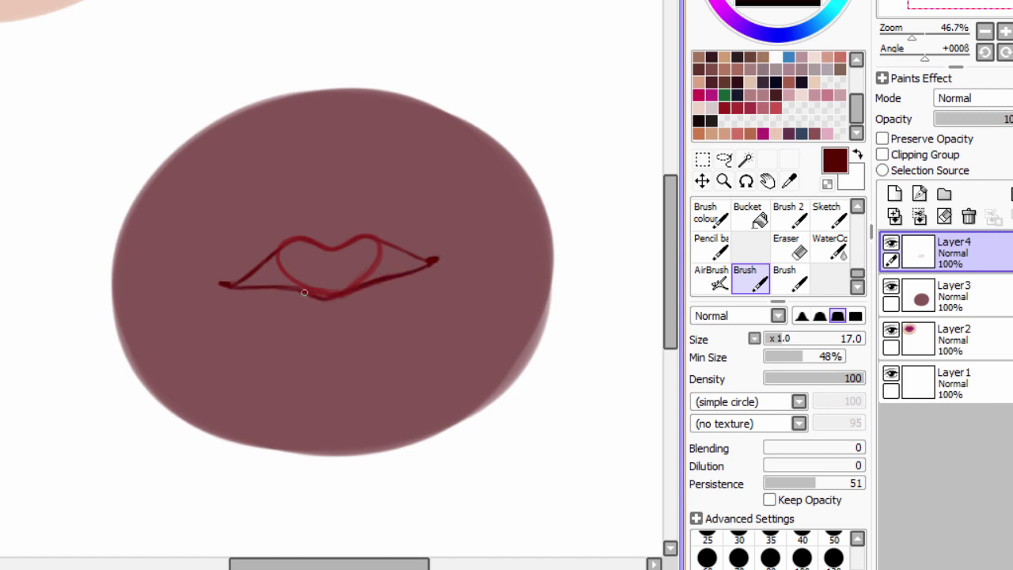
pyautogui.moveTo(260, 266)
pyautogui.mouseDown()
pyautogui.moveTo(342, 239)
pyautogui.moveTo(428, 262)
pyautogui.mouseUp()
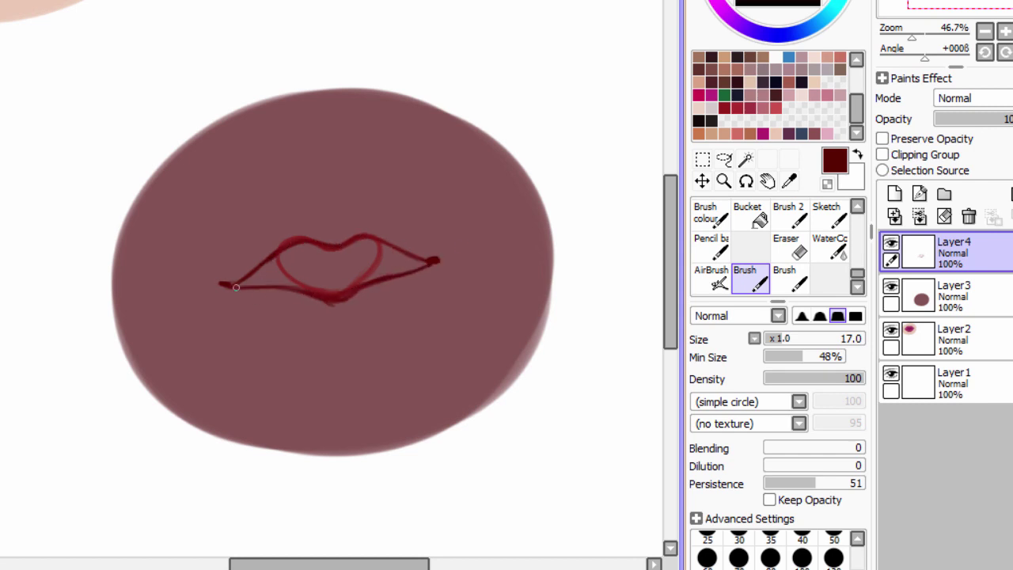
pyautogui.moveTo(290, 347)
pyautogui.mouseDown()
pyautogui.moveTo(384, 334)
pyautogui.moveTo(403, 321)
pyautogui.mouseUp()
# Add Layer5, sketch the lips' meeting line on Layer4 and fade Layer4 to 68%.
pyautogui.click(895, 194)
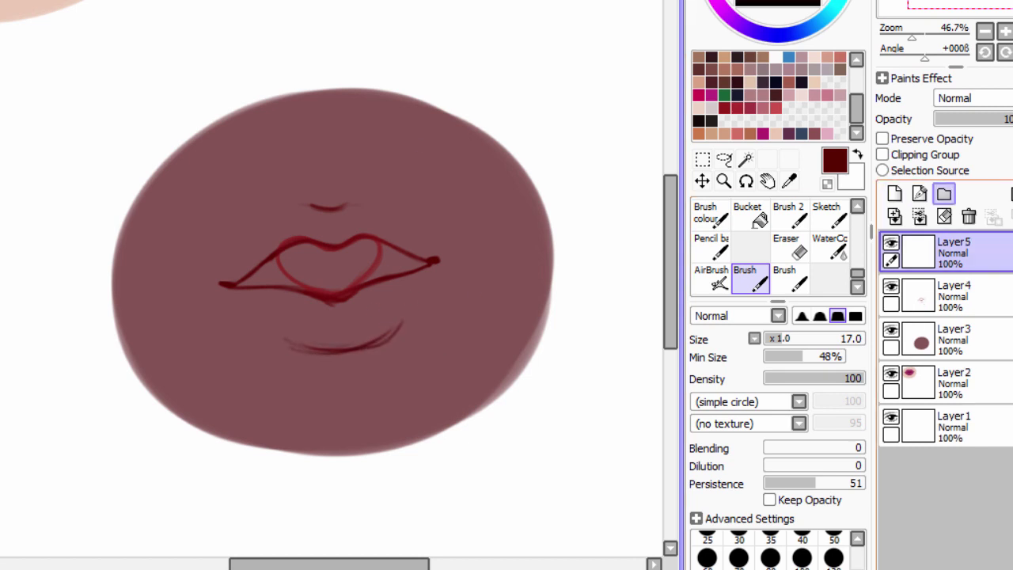
pyautogui.click(950, 296)
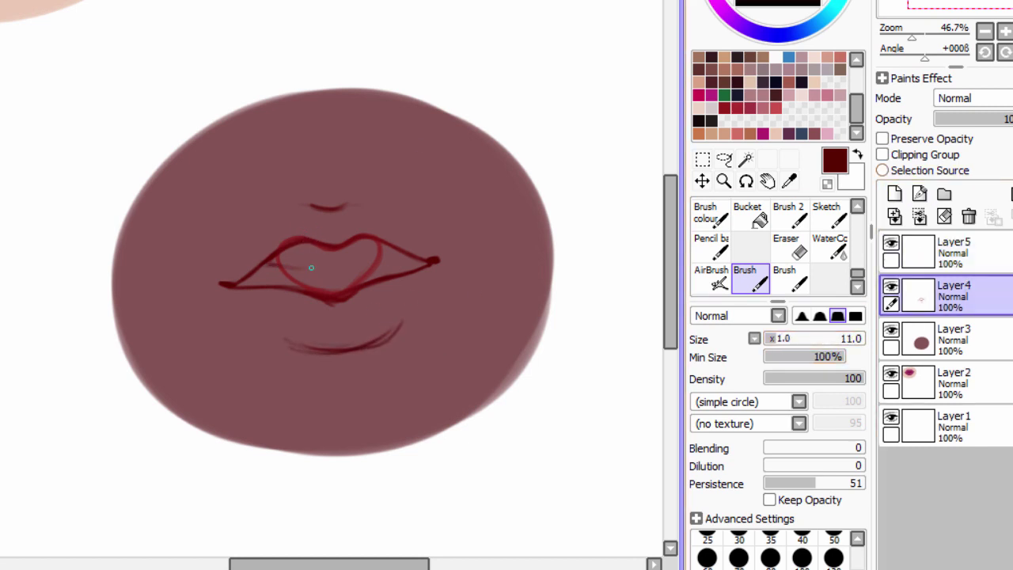
pyautogui.moveTo(282, 264); pyautogui.dragTo(379, 254)
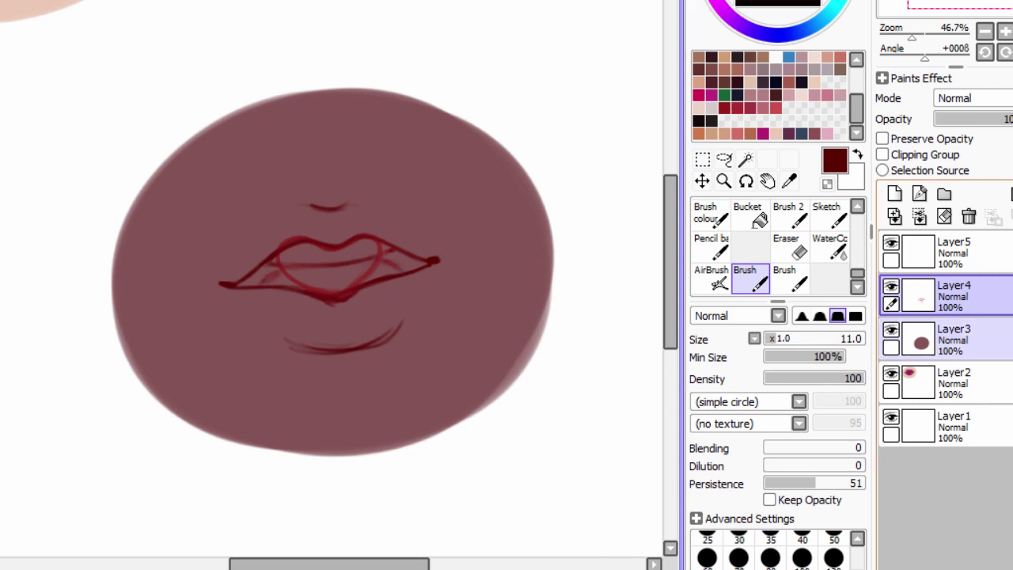
pyautogui.click(999, 119)
pyautogui.click(950, 252)
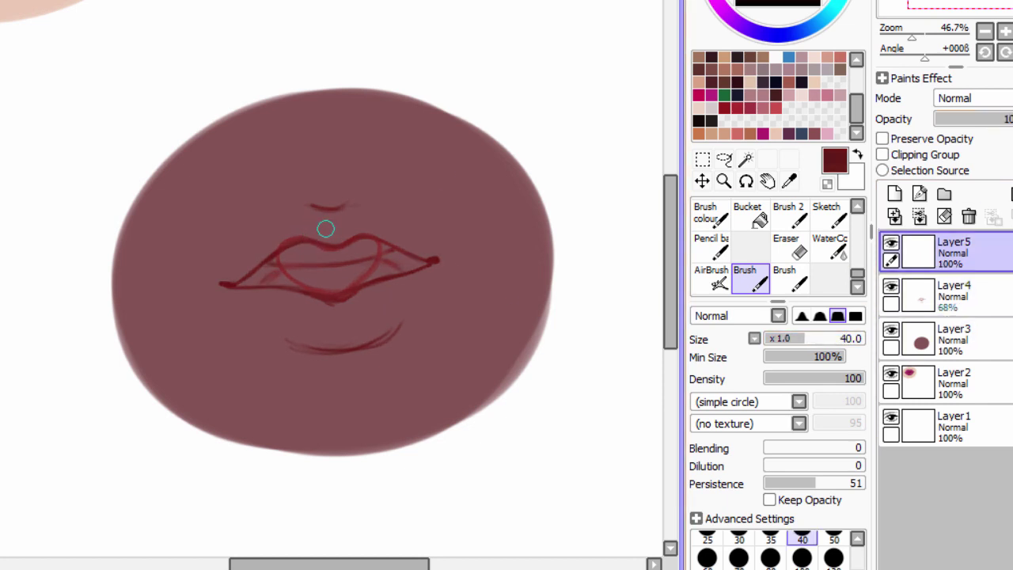
# Block in the upper and lower lips in solid dark red.
pyautogui.moveTo(325, 226)
pyautogui.mouseDown()
pyautogui.moveTo(242, 267)
pyautogui.moveTo(335, 227)
pyautogui.moveTo(327, 235)
pyautogui.moveTo(412, 244)
pyautogui.moveTo(369, 214)
pyautogui.moveTo(265, 225)
pyautogui.mouseUp()
pyautogui.moveTo(403, 288)
pyautogui.mouseDown()
pyautogui.moveTo(385, 298)
pyautogui.moveTo(296, 299)
pyautogui.moveTo(269, 319)
pyautogui.moveTo(285, 335)
pyautogui.mouseUp()
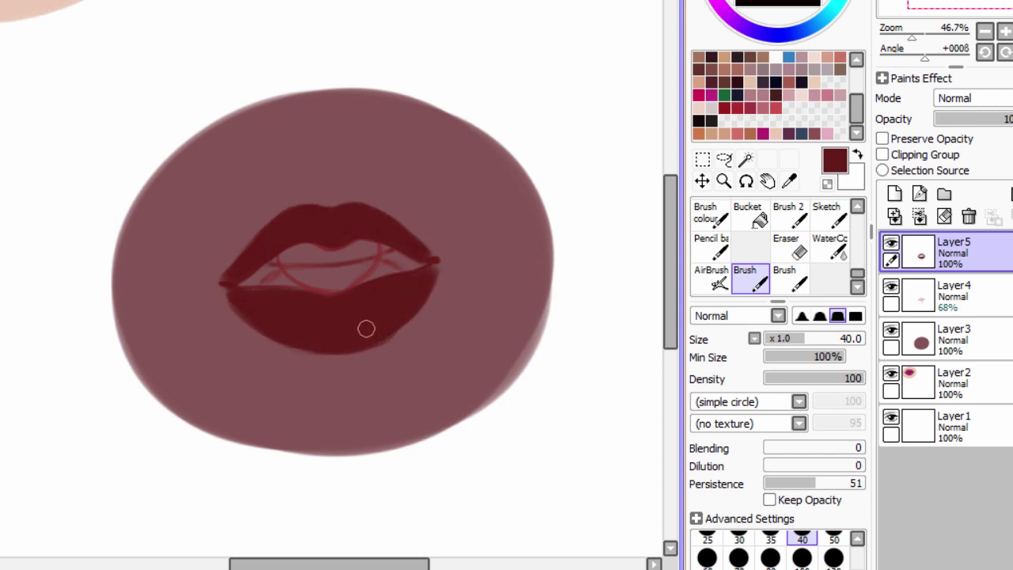
pyautogui.moveTo(378, 290)
pyautogui.mouseDown()
pyautogui.moveTo(310, 233)
pyautogui.moveTo(364, 247)
pyautogui.mouseUp()
# Paint pale teeth inside the mouth opening on a new layer.
pyautogui.hotkey('ctrl', 'shift', 'n')
pyautogui.moveTo(273, 258)
pyautogui.mouseDown()
pyautogui.moveTo(348, 252)
pyautogui.moveTo(322, 245)
pyautogui.moveTo(344, 232)
pyautogui.mouseUp()
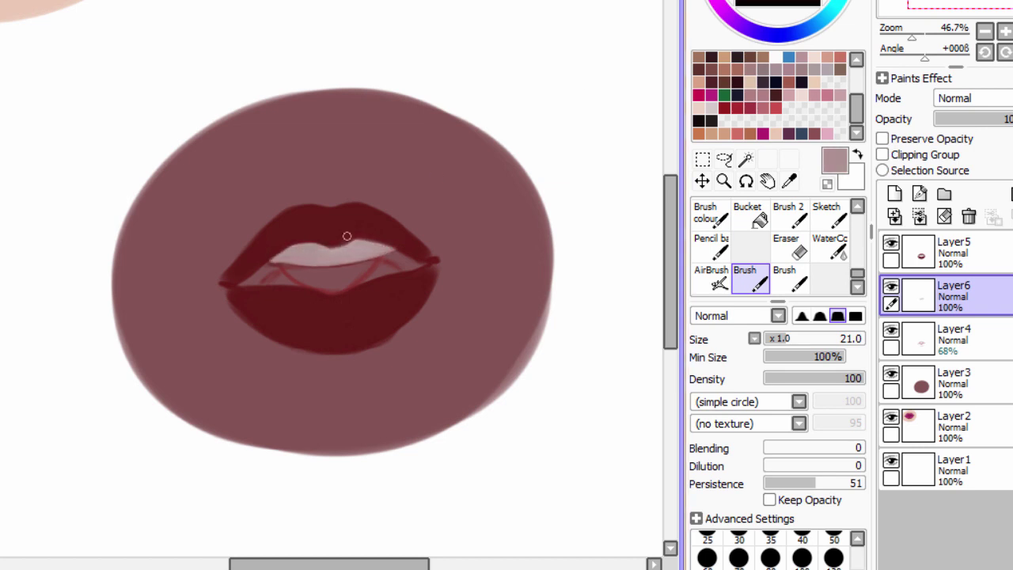
pyautogui.press(']')
pyautogui.click(894, 194)
# Darken the lips' meeting line in dark brown-red and paint the pink tongue.
pyautogui.rightClick(251, 274)
pyautogui.moveTo(251, 274); pyautogui.dragTo(416, 253)
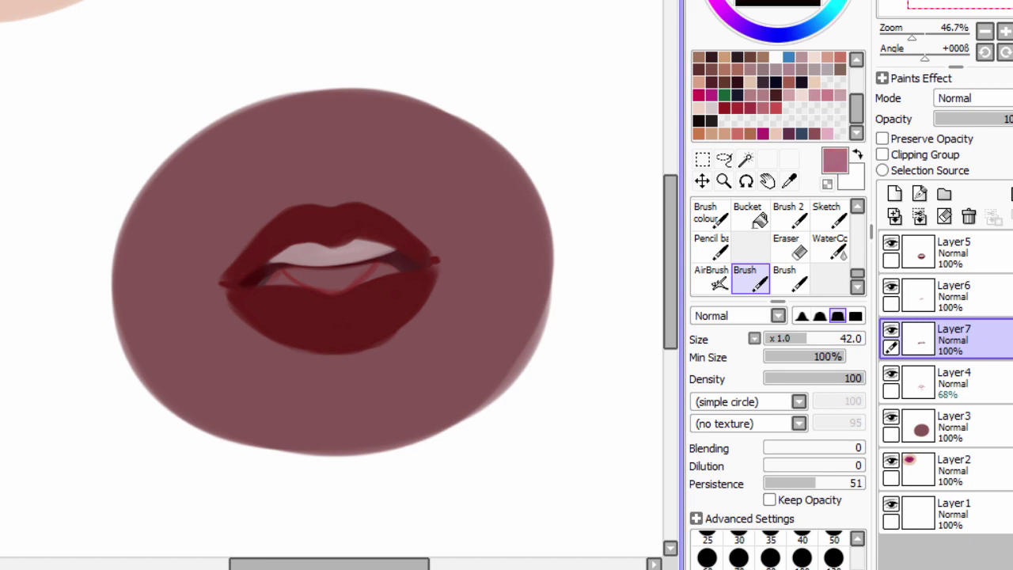
pyautogui.moveTo(321, 273)
pyautogui.mouseDown()
pyautogui.moveTo(288, 280)
pyautogui.moveTo(371, 273)
pyautogui.mouseUp()
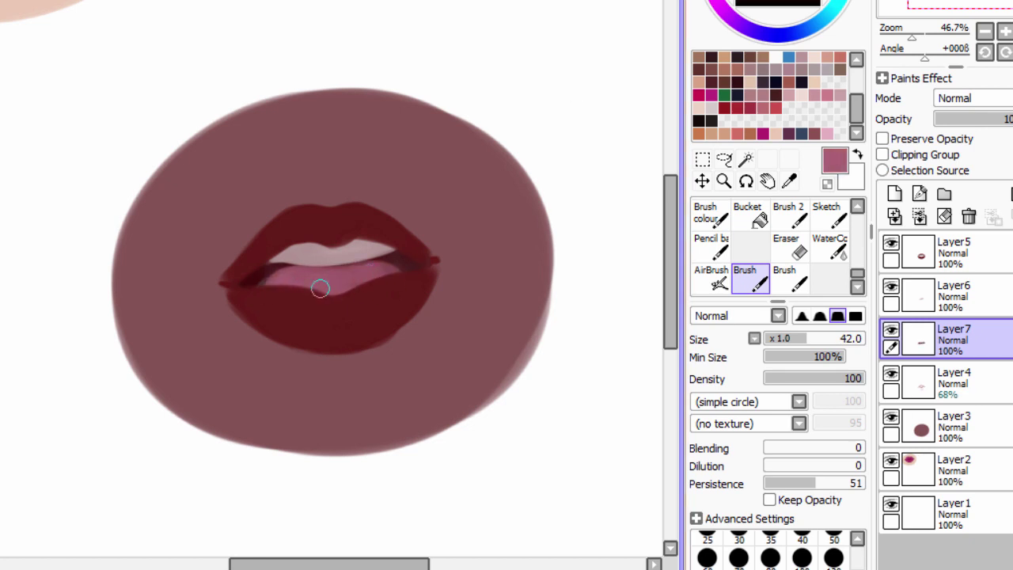
pyautogui.press('[')
# Lighten the upper and lower teeth in light pink and erase stray paint.
pyautogui.click(950, 294)
pyautogui.keyDown('alt'); pyautogui.click(332, 252); pyautogui.keyUp('alt')
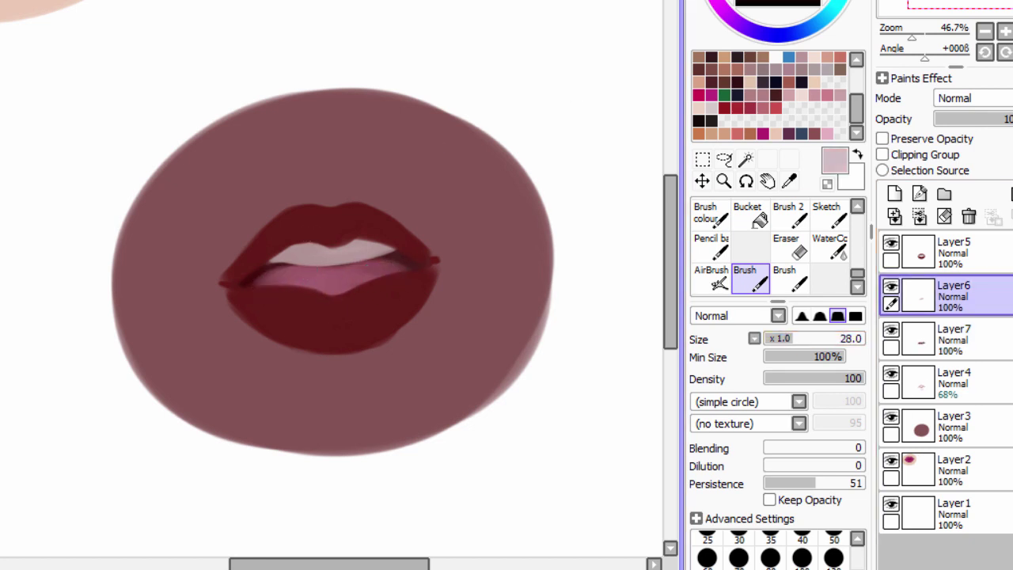
pyautogui.moveTo(300, 292); pyautogui.dragTo(366, 288)
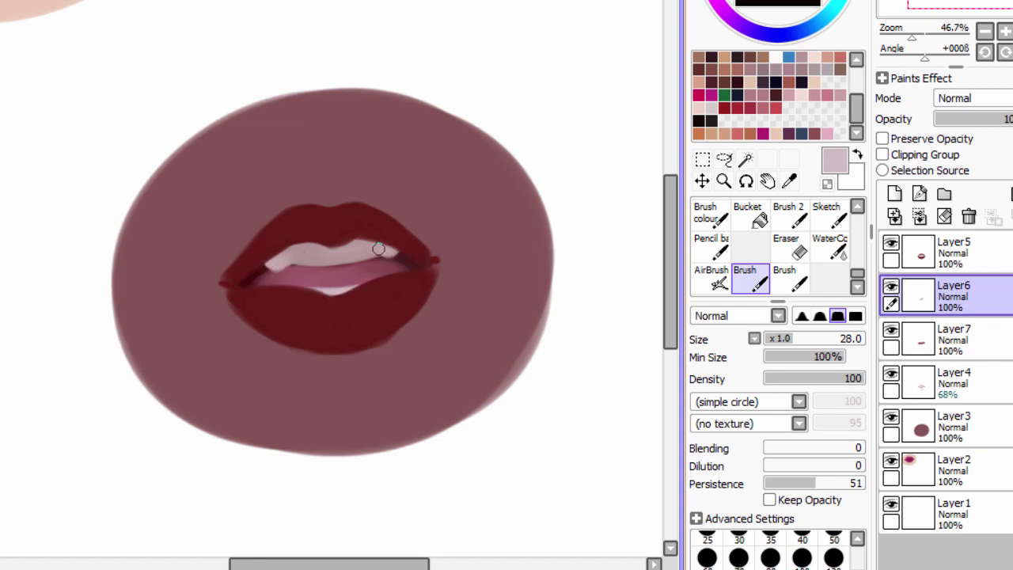
pyautogui.moveTo(379, 249)
pyautogui.mouseDown()
pyautogui.moveTo(330, 258)
pyautogui.moveTo(356, 243)
pyautogui.mouseUp()
pyautogui.press('e')
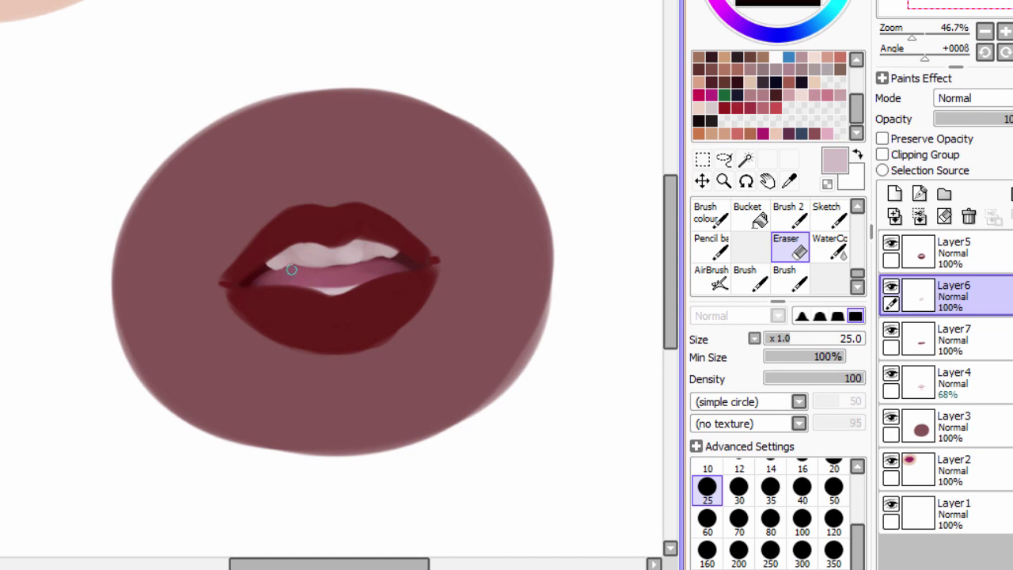
pyautogui.moveTo(304, 295); pyautogui.dragTo(362, 281)
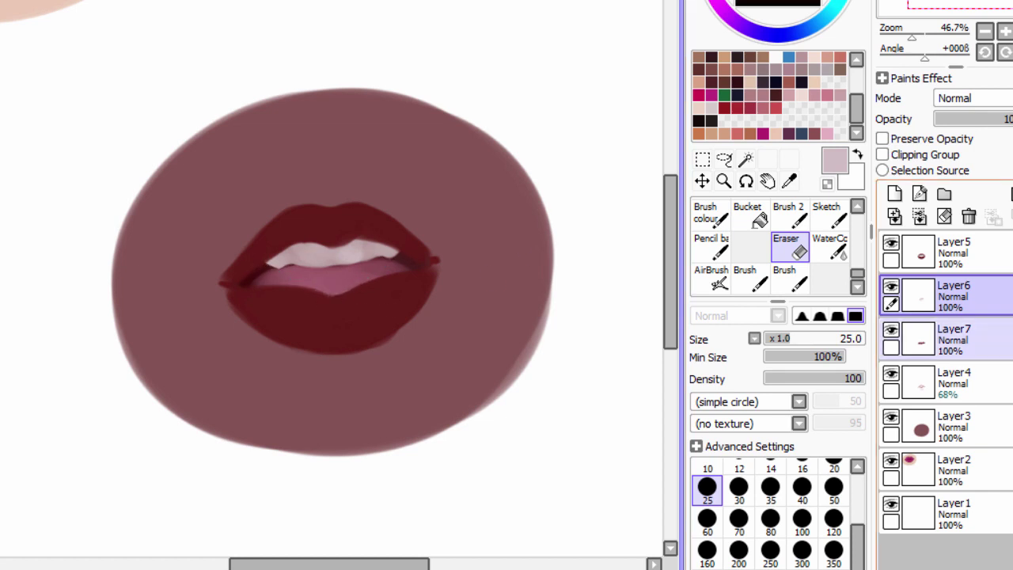
# Hide the lip sketch layer and return to the lip colour layer.
pyautogui.click(950, 253)
pyautogui.click(785, 275)
pyautogui.click(891, 372)
# Darken the line between the lips and the upper lip's top edge with sampled dark red.
pyautogui.press('b')
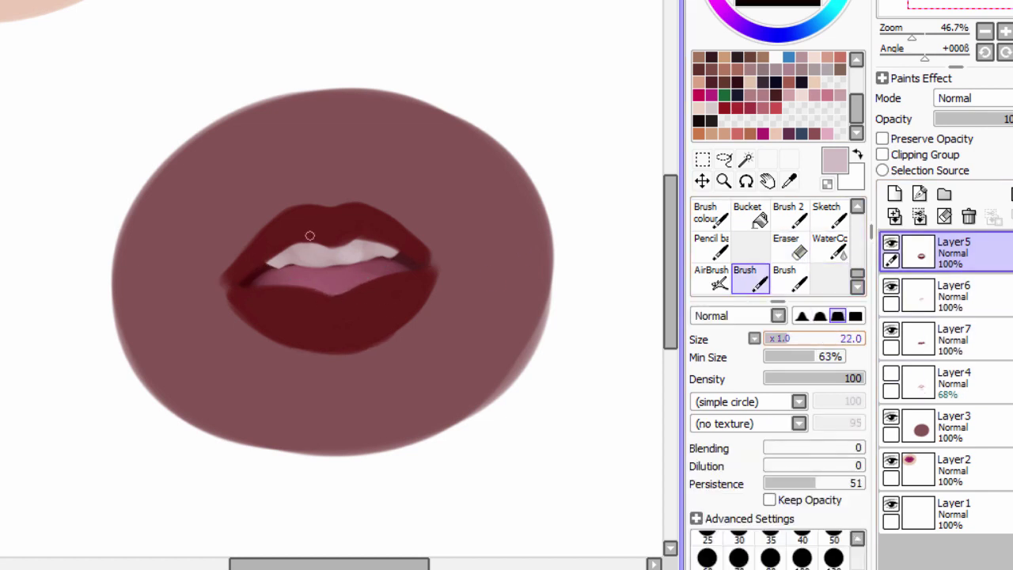
pyautogui.keyDown('alt'); pyautogui.click(271, 234); pyautogui.keyUp('alt')
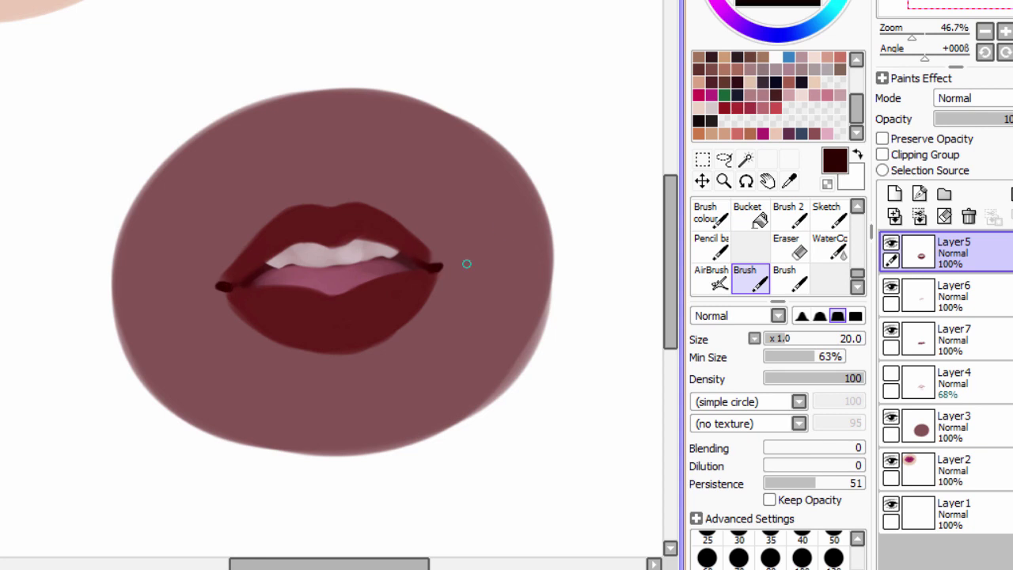
pyautogui.moveTo(247, 287)
pyautogui.mouseDown()
pyautogui.moveTo(341, 290)
pyautogui.moveTo(428, 267)
pyautogui.moveTo(294, 245)
pyautogui.mouseUp()
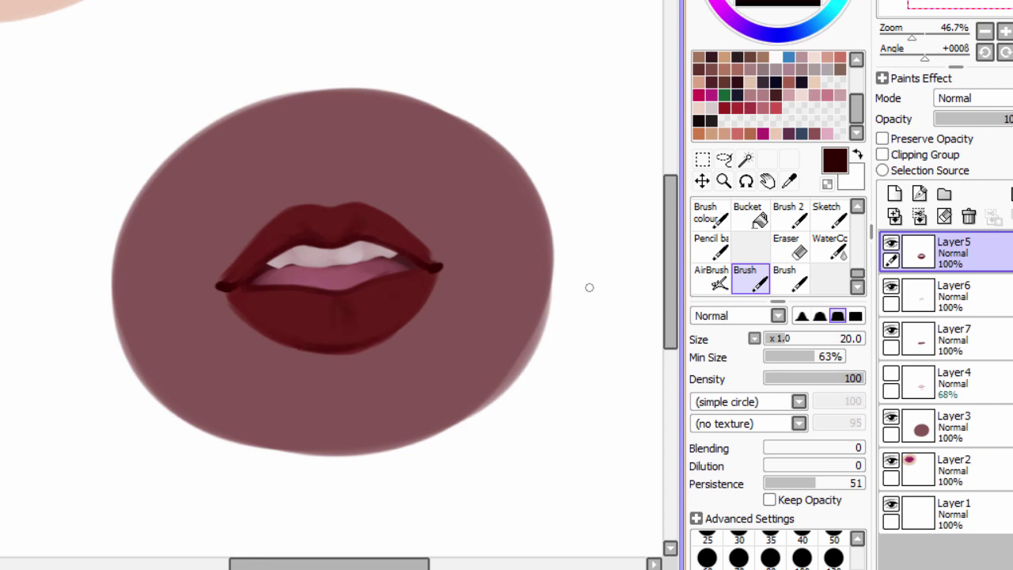
pyautogui.scroll(2, 215, 272)
pyautogui.moveTo(320, 197); pyautogui.dragTo(396, 195)
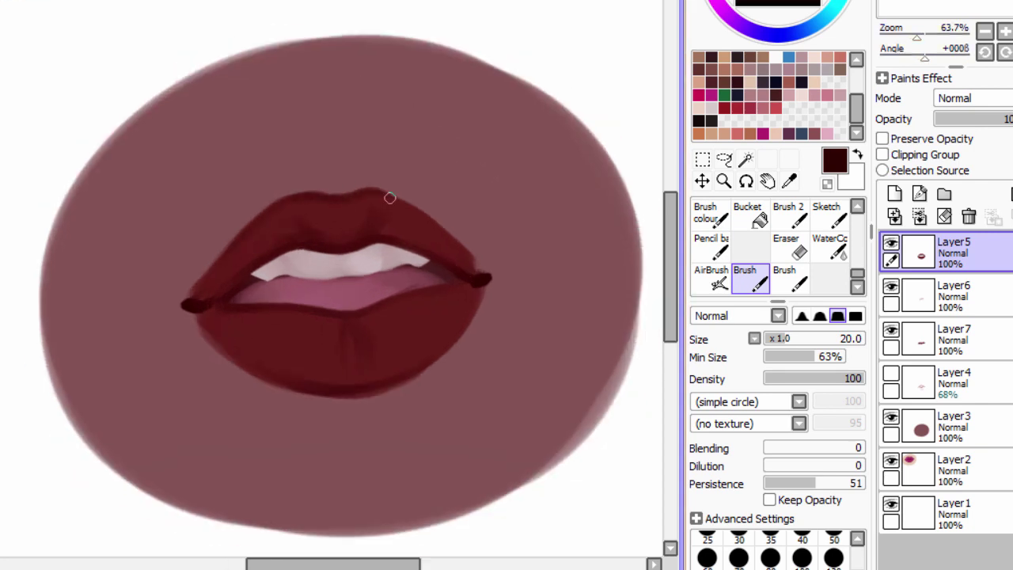
pyautogui.keyDown('alt'); pyautogui.click(414, 310); pyautogui.keyUp('alt')
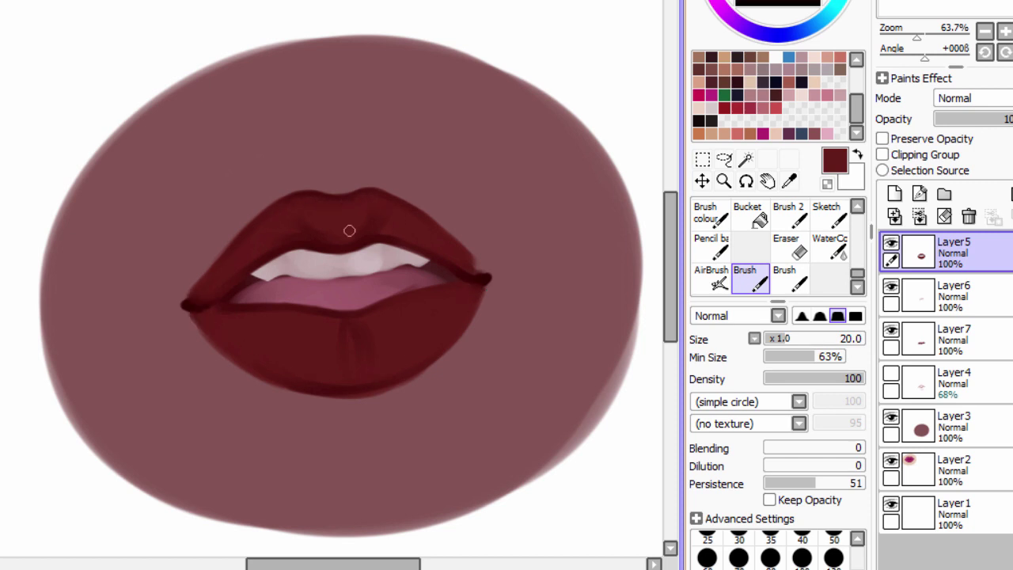
# Blend the edges, airbrush faint shadows above and below the lips, and dot pink lower-lip highlights.
pyautogui.press('c')
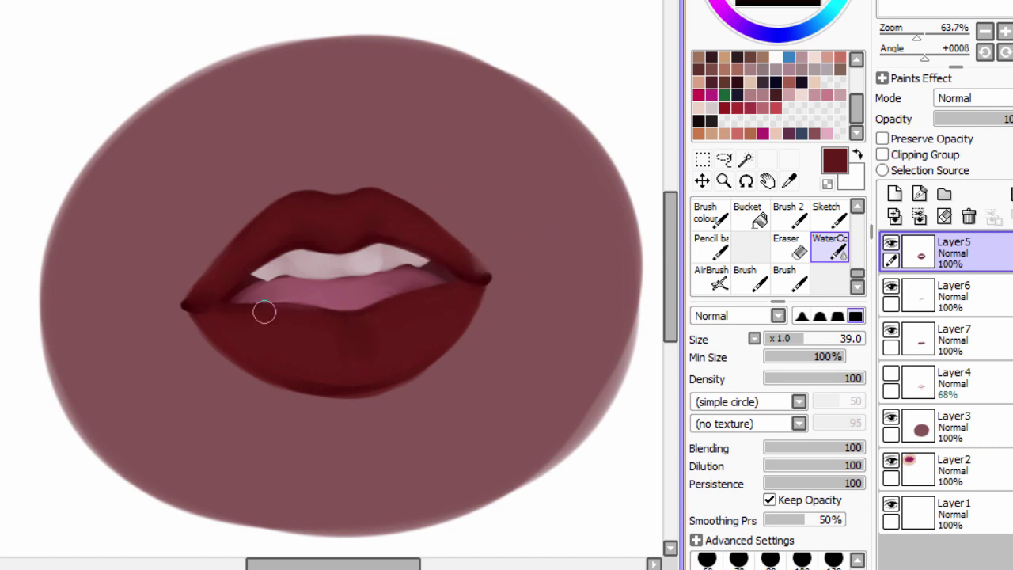
pyautogui.press('-')
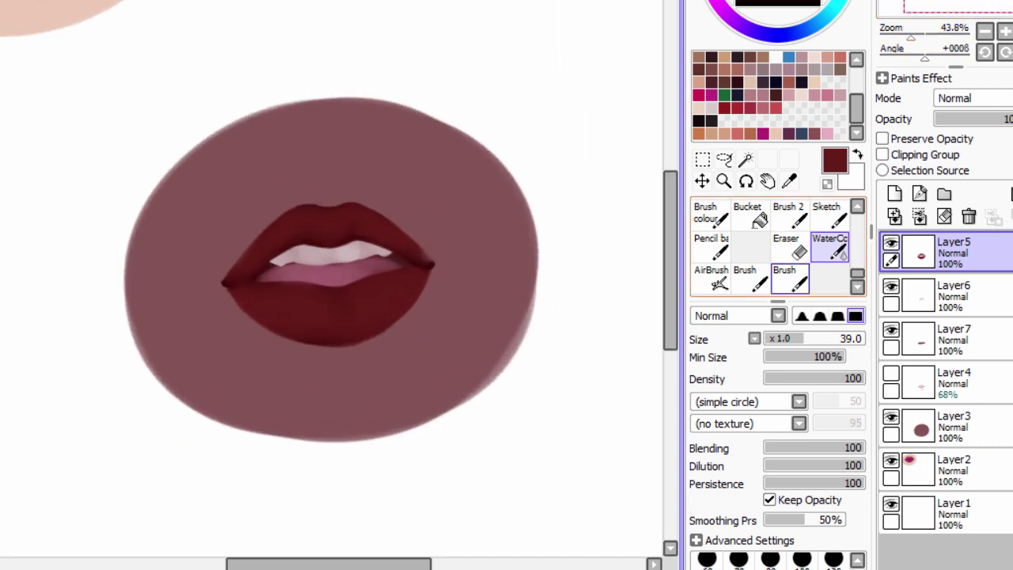
pyautogui.press('v')
pyautogui.press(']')
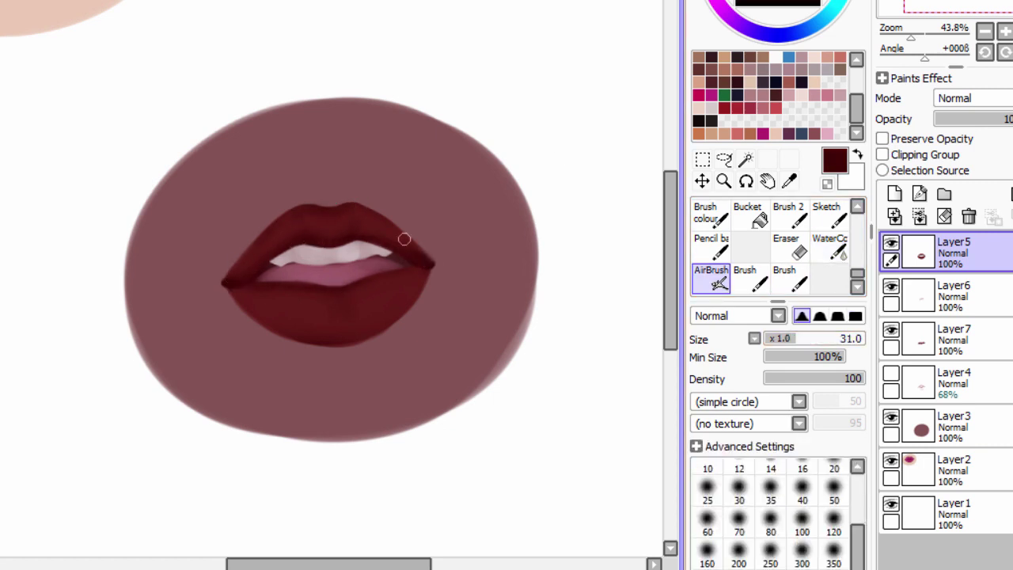
pyautogui.moveTo(340, 196); pyautogui.dragTo(313, 204)
pyautogui.moveTo(344, 346); pyautogui.dragTo(323, 342)
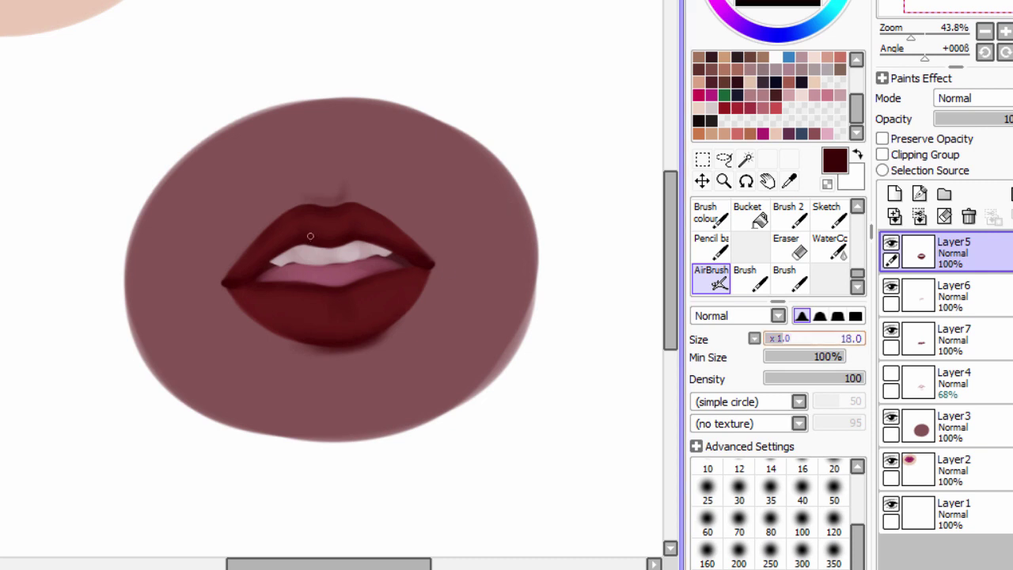
pyautogui.moveTo(370, 309); pyautogui.dragTo(376, 306)
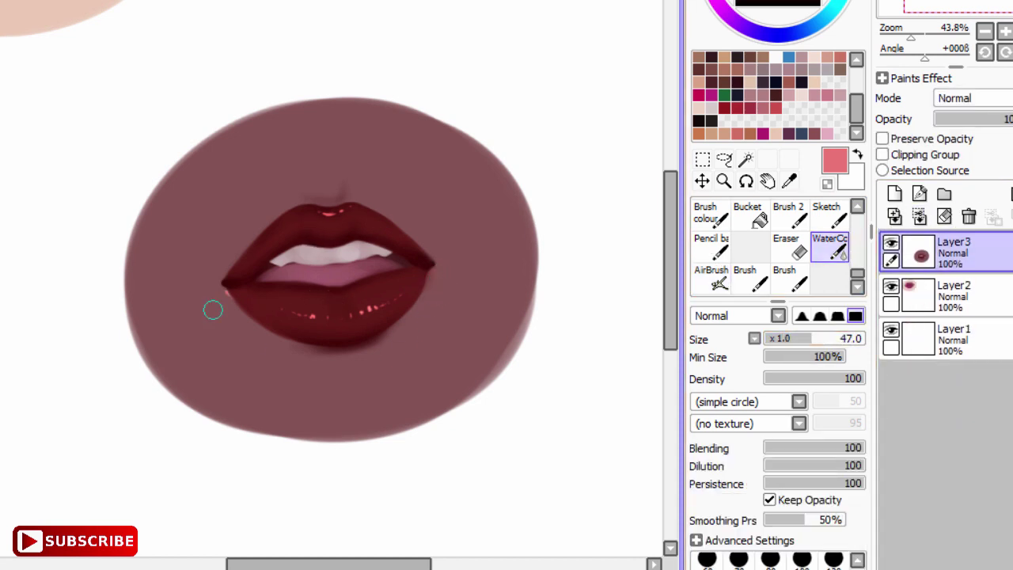
# Paint soft pink highlights on both lip corners, above the upper lip and on the chin.
pyautogui.press('[')
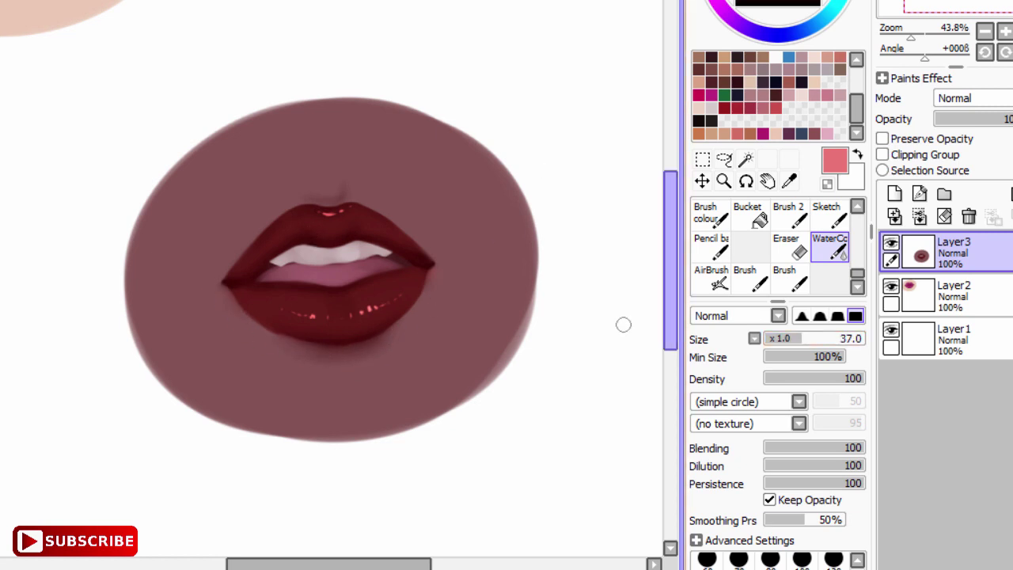
pyautogui.scroll(2, 285, 322)
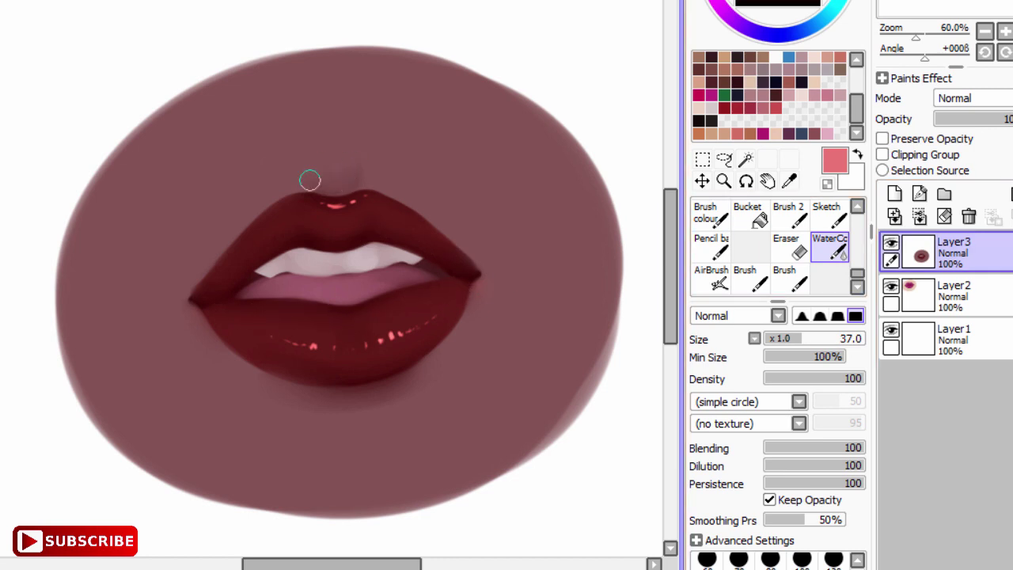
pyautogui.click(751, 279)
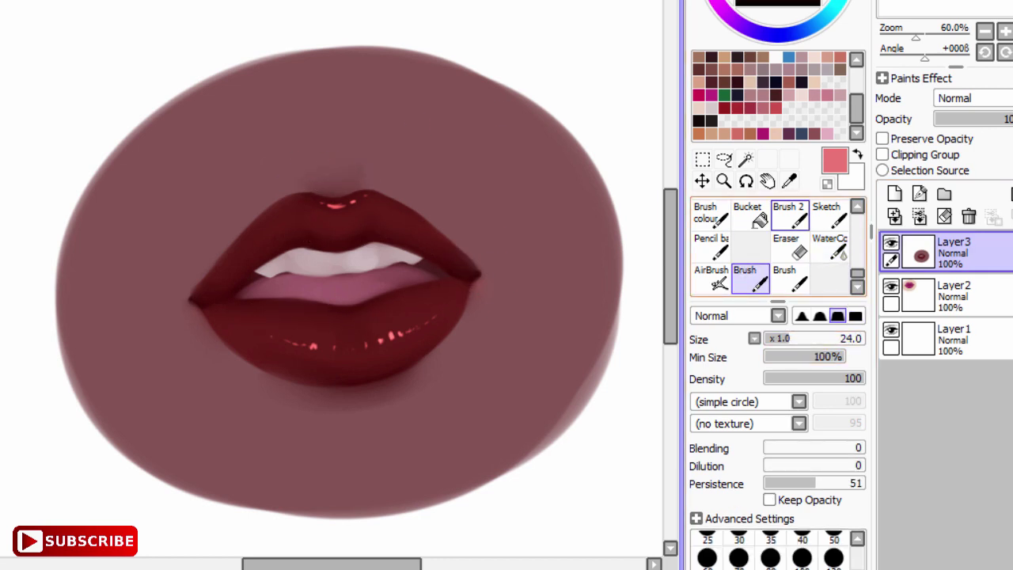
pyautogui.moveTo(489, 281); pyautogui.dragTo(474, 305)
pyautogui.moveTo(188, 307); pyautogui.dragTo(231, 349)
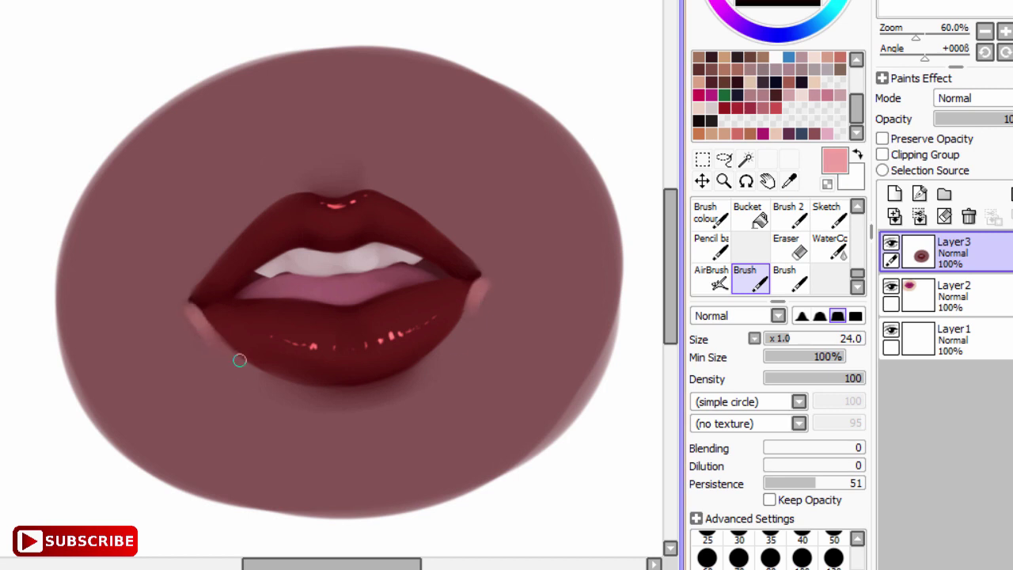
pyautogui.moveTo(329, 185); pyautogui.dragTo(373, 156)
pyautogui.moveTo(332, 416); pyautogui.dragTo(407, 407)
pyautogui.press('v')
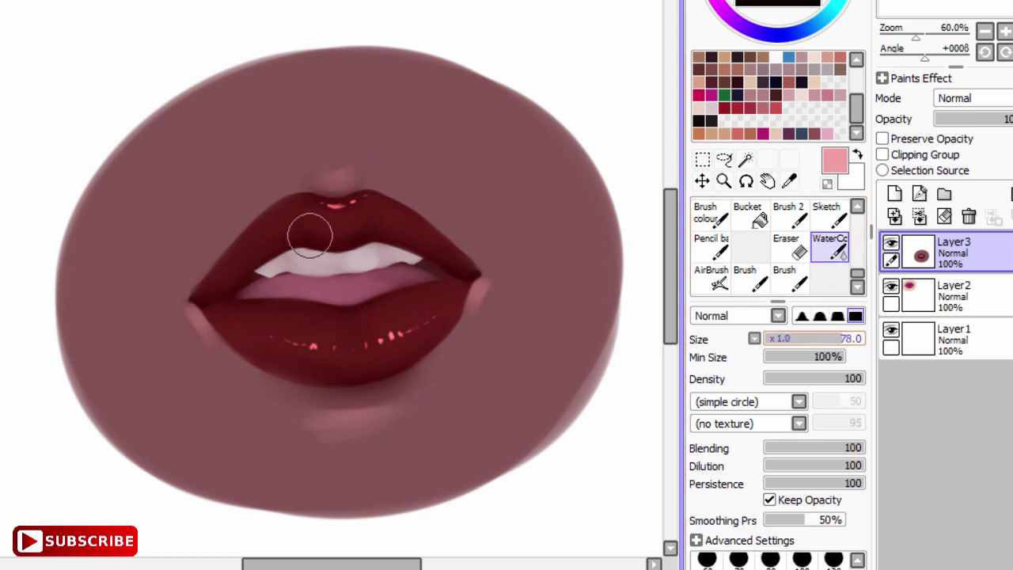
pyautogui.press('[')
pyautogui.press('[')
pyautogui.press('[')
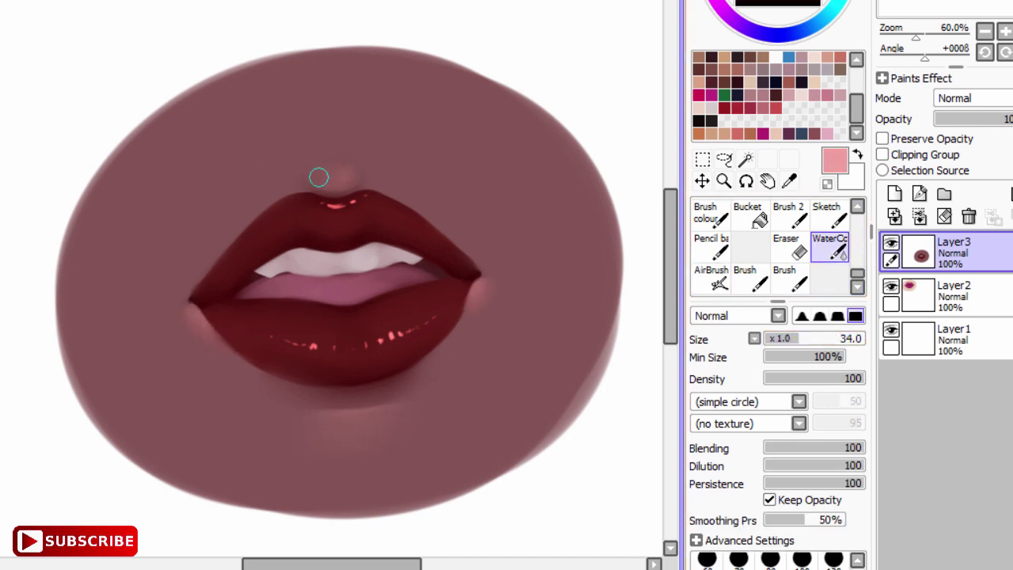
pyautogui.press('[')
pyautogui.scroll(-5, 356, 256)
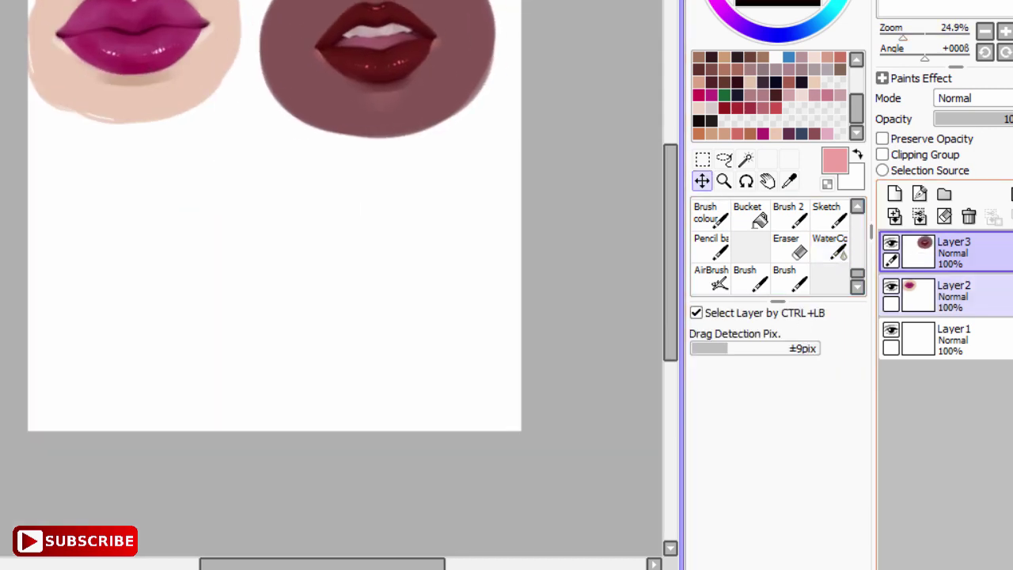
# Paint a large dark blue oval on a new layer with a big square brush.
pyautogui.click(745, 277)
pyautogui.scroll(2, 317, 238)
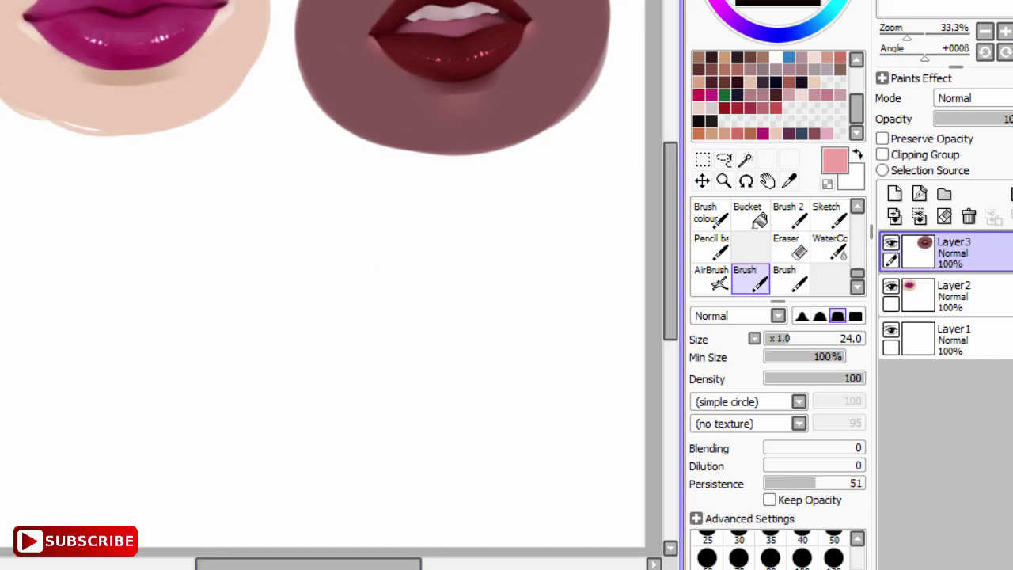
pyautogui.click(855, 316)
pyautogui.click(802, 556)
pyautogui.click(894, 194)
pyautogui.click(802, 133)
pyautogui.moveTo(419, 288)
pyautogui.mouseDown()
pyautogui.moveTo(333, 512)
pyautogui.moveTo(372, 303)
pyautogui.moveTo(422, 452)
pyautogui.moveTo(480, 445)
pyautogui.moveTo(169, 419)
pyautogui.moveTo(411, 280)
pyautogui.mouseUp()
# Lighten the oval to grey-blue via Hue/Saturation luminance and add an empty layer above.
pyautogui.hotkey('ctrl', 'u')
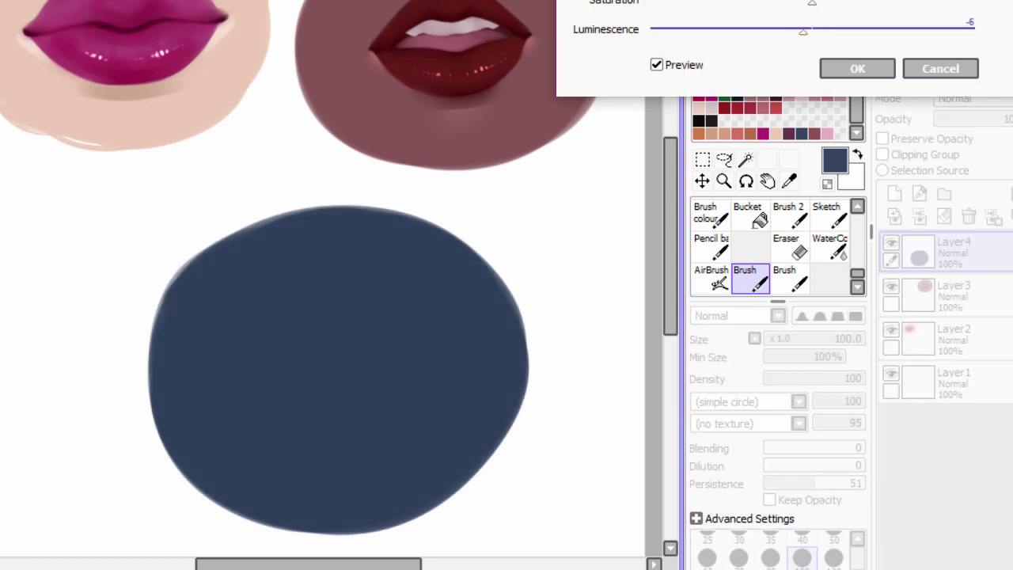
pyautogui.moveTo(812, 30); pyautogui.dragTo(826, 31)
pyautogui.press('Return')
pyautogui.hotkey('ctrl', 'shift', 'n')
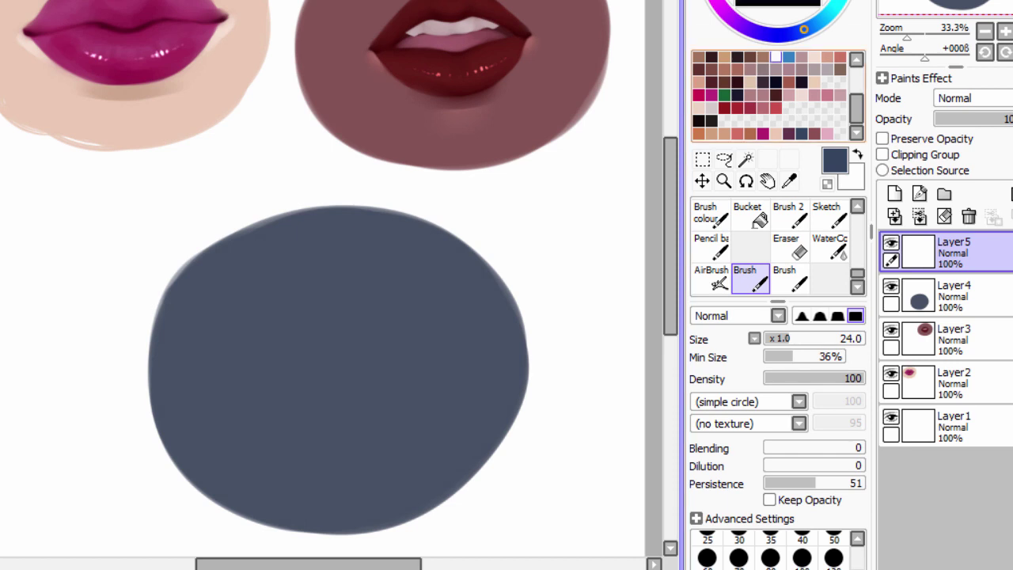
# Draw dark navy horizontal and vertical guide lines for the mouth.
pyautogui.click(775, 56)
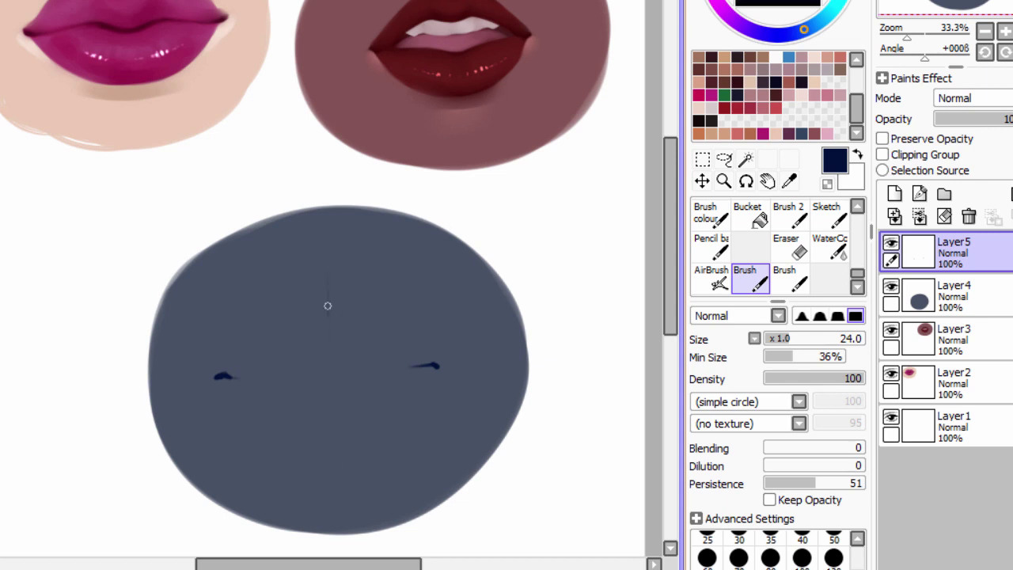
pyautogui.moveTo(328, 305); pyautogui.dragTo(333, 454)
pyautogui.moveTo(242, 376); pyautogui.dragTo(344, 373)
pyautogui.press('Delete')
pyautogui.moveTo(188, 385); pyautogui.dragTo(486, 346)
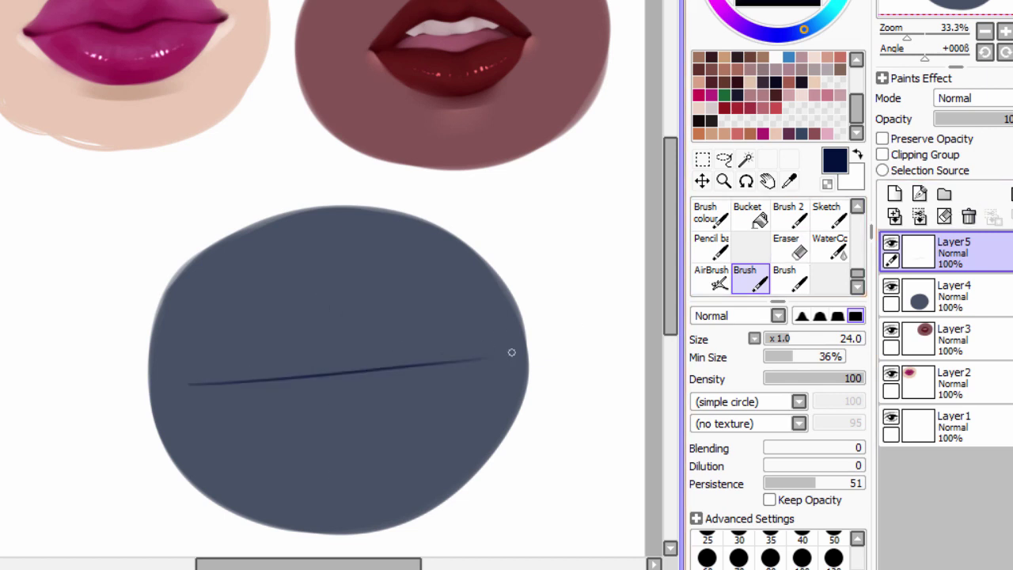
pyautogui.moveTo(318, 285); pyautogui.dragTo(333, 472)
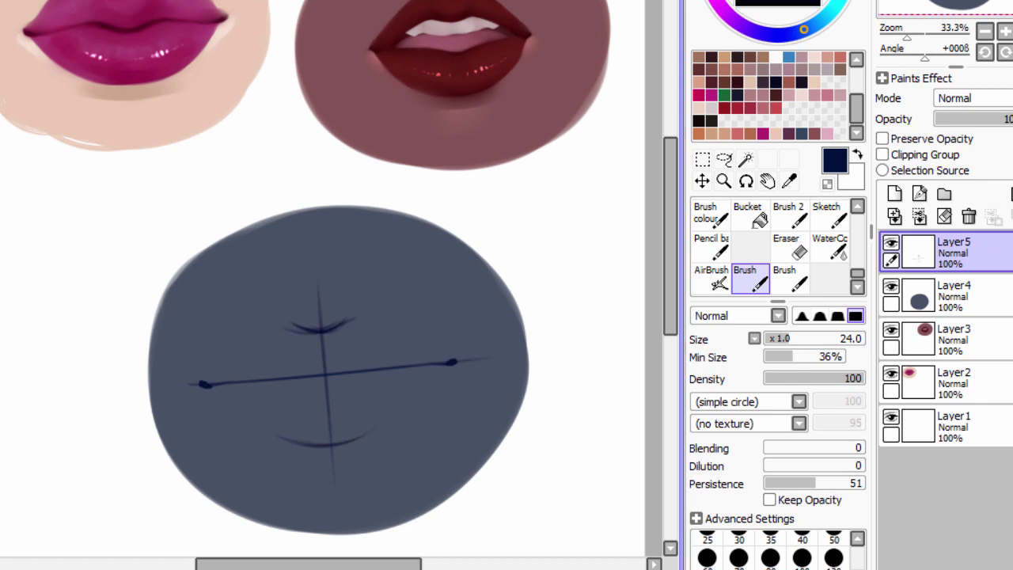
# Sketch the upper lip and lower lip outlines in navy.
pyautogui.moveTo(222, 372)
pyautogui.mouseDown()
pyautogui.moveTo(313, 324)
pyautogui.moveTo(447, 363)
pyautogui.mouseUp()
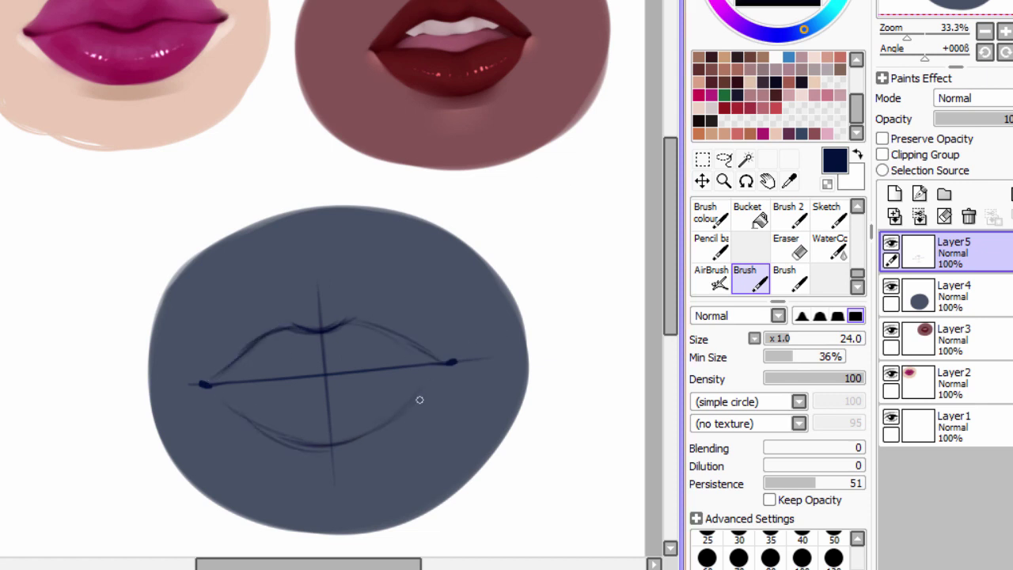
pyautogui.moveTo(420, 399); pyautogui.dragTo(339, 446)
pyautogui.moveTo(221, 400); pyautogui.dragTo(297, 446)
pyautogui.moveTo(424, 394); pyautogui.dragTo(359, 435)
pyautogui.moveTo(421, 404); pyautogui.dragTo(343, 449)
# Enlarge the brush and start filling the upper lip with light blue.
pyautogui.moveTo(454, 304); pyautogui.dragTo(310, 236)
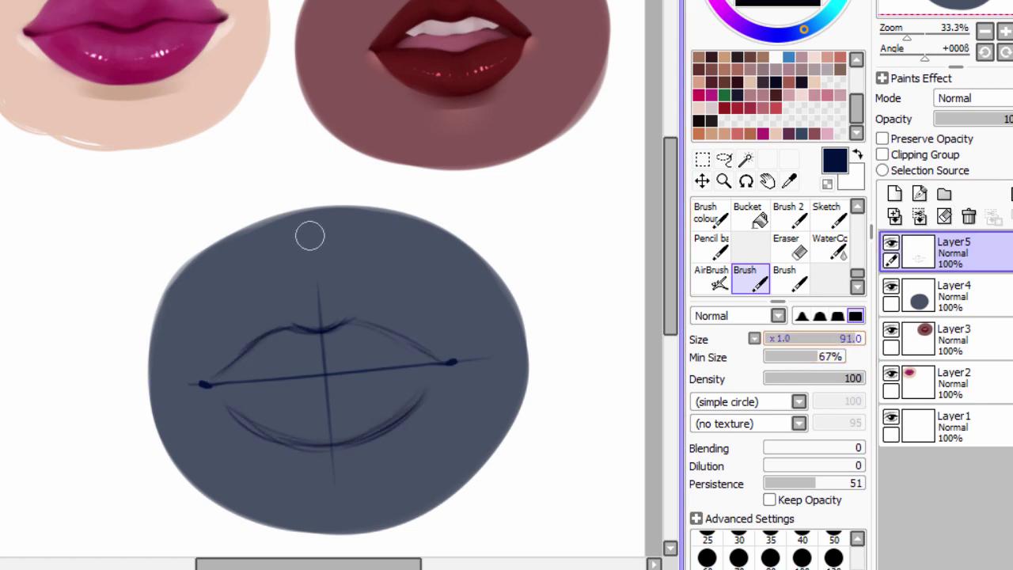
pyautogui.moveTo(859, 338); pyautogui.dragTo(821, 338)
pyautogui.click(788, 57)
pyautogui.moveTo(285, 361)
pyautogui.mouseDown()
pyautogui.moveTo(305, 362)
pyautogui.moveTo(293, 341)
pyautogui.moveTo(353, 359)
pyautogui.moveTo(407, 357)
pyautogui.moveTo(256, 357)
pyautogui.moveTo(389, 420)
pyautogui.moveTo(290, 401)
pyautogui.moveTo(348, 376)
pyautogui.moveTo(455, 362)
pyautogui.moveTo(208, 382)
pyautogui.mouseUp()
# Darken the lip outlines with dark teal and mark the teeth gaps in lighter teal.
pyautogui.keyDown('alt'); pyautogui.click(451, 362); pyautogui.keyUp('alt')
pyautogui.moveTo(242, 414); pyautogui.dragTo(349, 449)
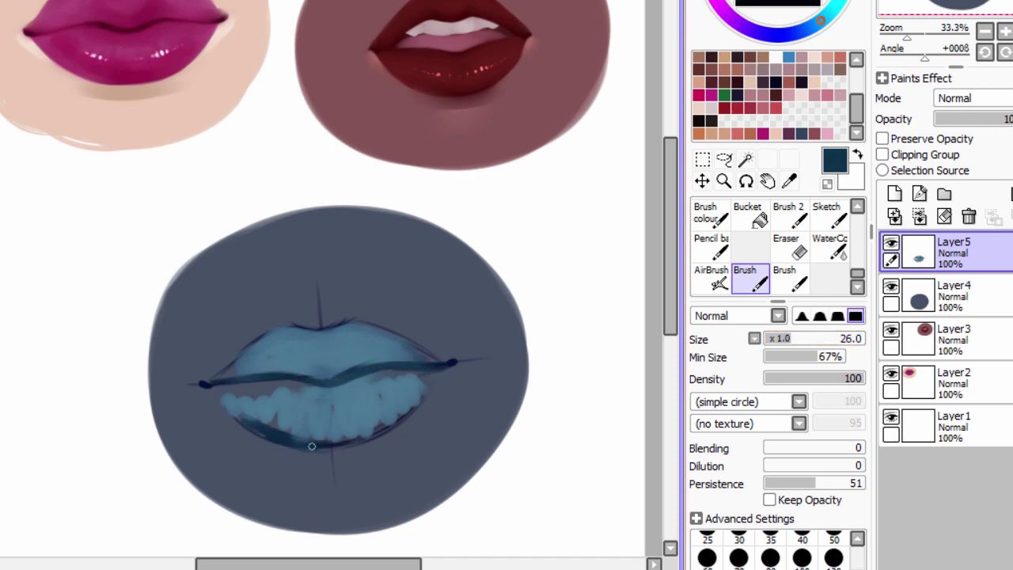
pyautogui.moveTo(407, 410); pyautogui.dragTo(301, 448)
pyautogui.moveTo(353, 321); pyautogui.dragTo(260, 339)
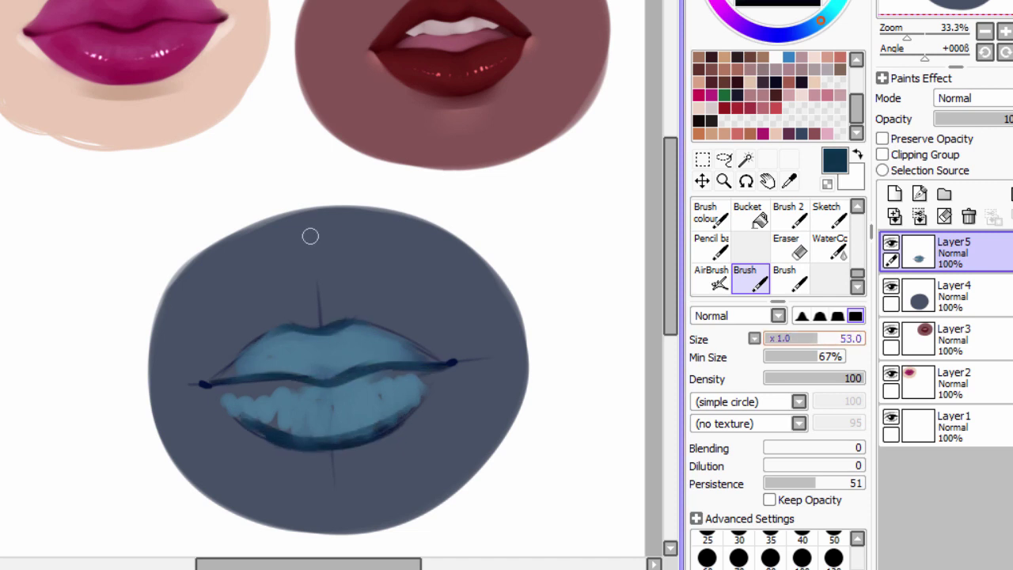
pyautogui.keyDown('alt'); pyautogui.click(364, 403); pyautogui.keyUp('alt')
pyautogui.moveTo(396, 369); pyautogui.dragTo(238, 392)
pyautogui.moveTo(285, 361)
pyautogui.mouseDown()
pyautogui.moveTo(350, 360)
pyautogui.moveTo(222, 375)
pyautogui.moveTo(404, 391)
pyautogui.moveTo(321, 351)
pyautogui.moveTo(428, 355)
pyautogui.mouseUp()
# Add light blue highlights to both lips and blend them smoothly with WaterColor.
pyautogui.keyDown('alt'); pyautogui.click(372, 348); pyautogui.keyUp('alt')
pyautogui.moveTo(353, 347); pyautogui.dragTo(277, 331)
pyautogui.moveTo(366, 391)
pyautogui.mouseDown()
pyautogui.moveTo(388, 389)
pyautogui.moveTo(284, 401)
pyautogui.mouseUp()
pyautogui.press('v')
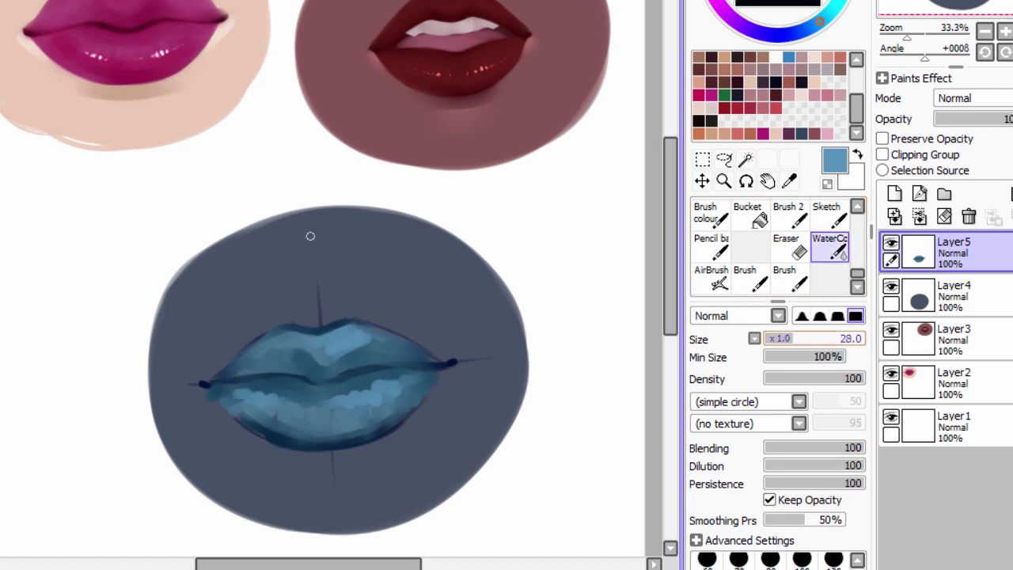
pyautogui.moveTo(207, 386)
pyautogui.mouseDown()
pyautogui.moveTo(343, 385)
pyautogui.moveTo(380, 421)
pyautogui.mouseUp()
pyautogui.moveTo(389, 376)
pyautogui.mouseDown()
pyautogui.moveTo(390, 409)
pyautogui.moveTo(255, 385)
pyautogui.moveTo(284, 427)
pyautogui.mouseUp()
pyautogui.moveTo(468, 365)
pyautogui.mouseDown()
pyautogui.moveTo(389, 339)
pyautogui.moveTo(330, 360)
pyautogui.moveTo(277, 348)
pyautogui.moveTo(282, 330)
pyautogui.mouseUp()
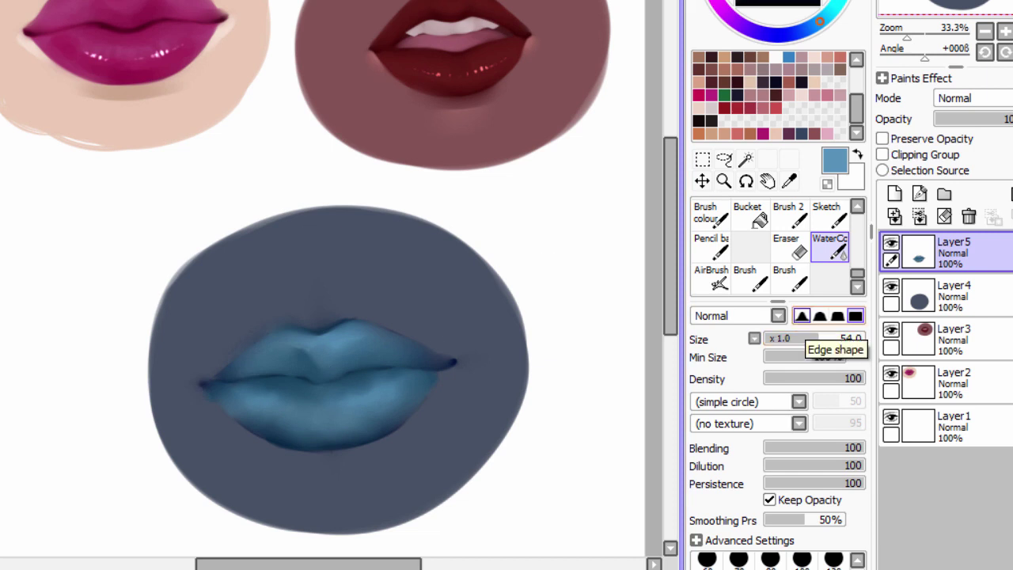
# Darken the lip parting line and corners with sampled navy, tidying edges with Eraser and WaterColor.
pyautogui.click(750, 278)
pyautogui.keyDown('alt'); pyautogui.click(211, 386); pyautogui.keyUp('alt')
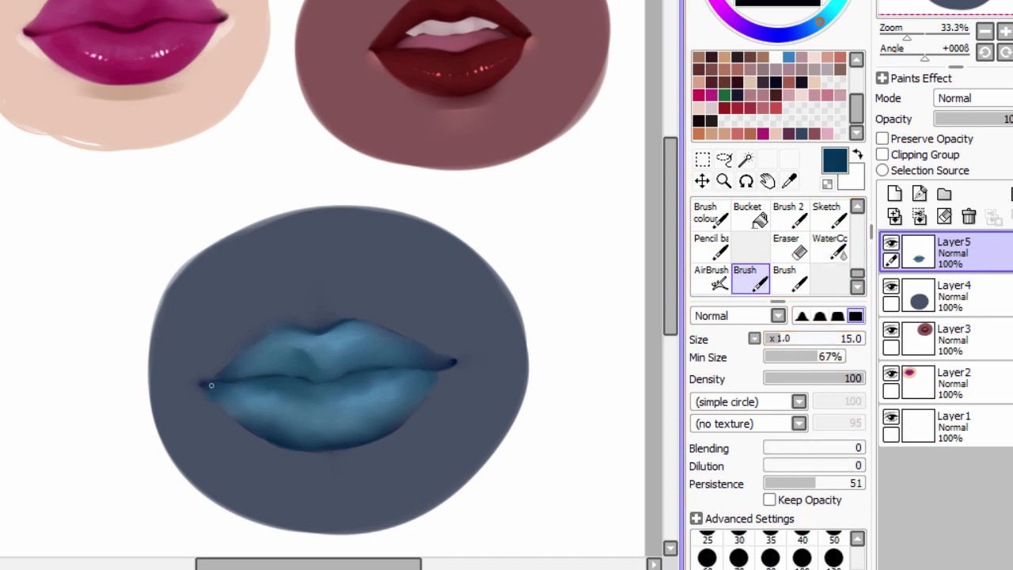
pyautogui.keyDown('alt'); pyautogui.click(348, 376); pyautogui.keyUp('alt')
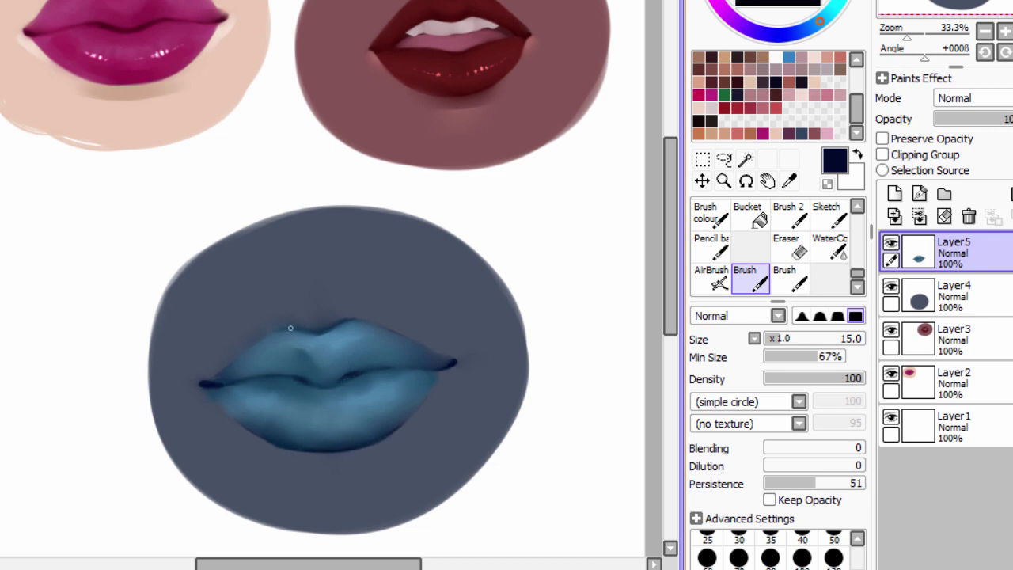
pyautogui.press('c')
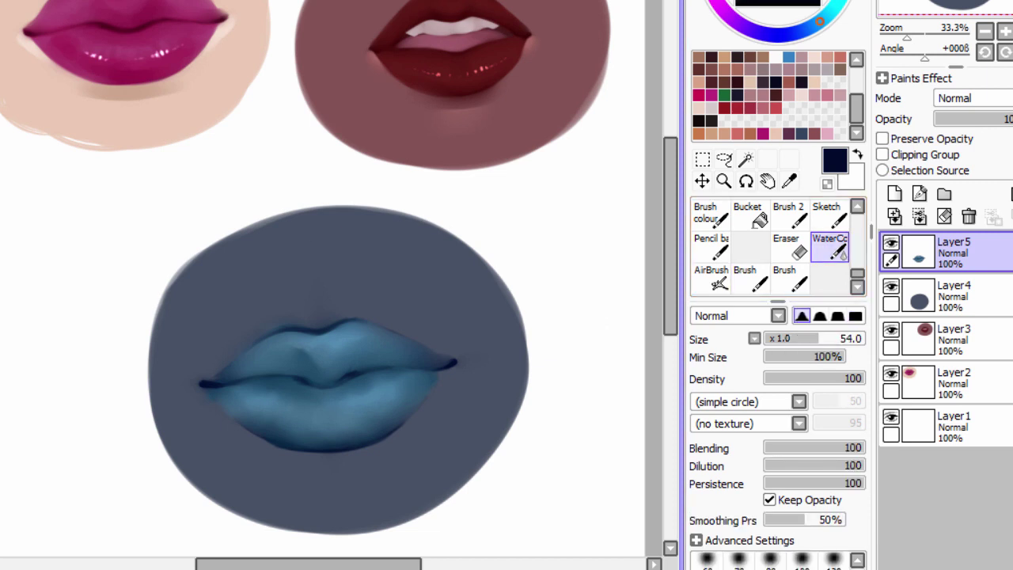
pyautogui.press('e')
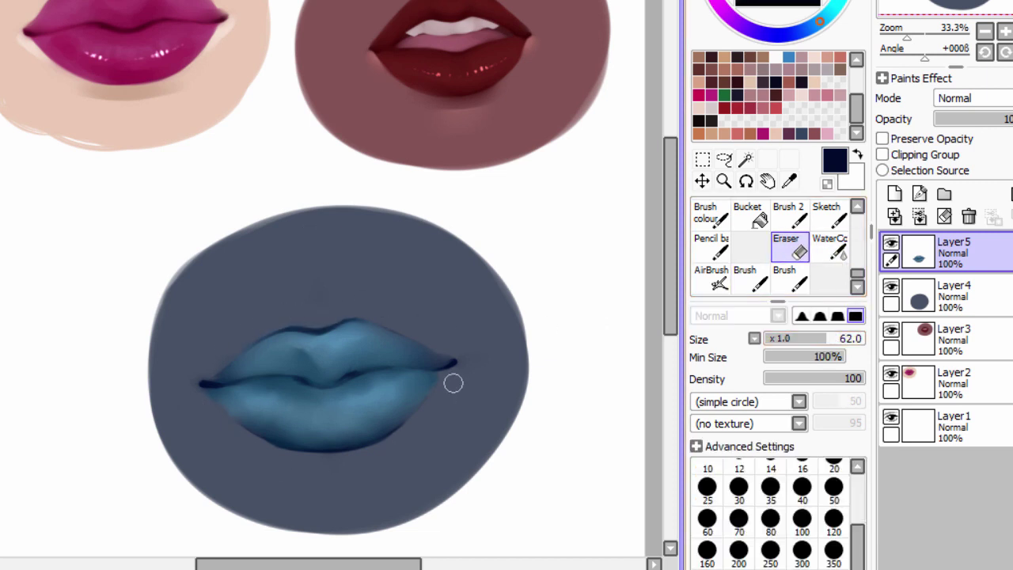
pyautogui.press('c')
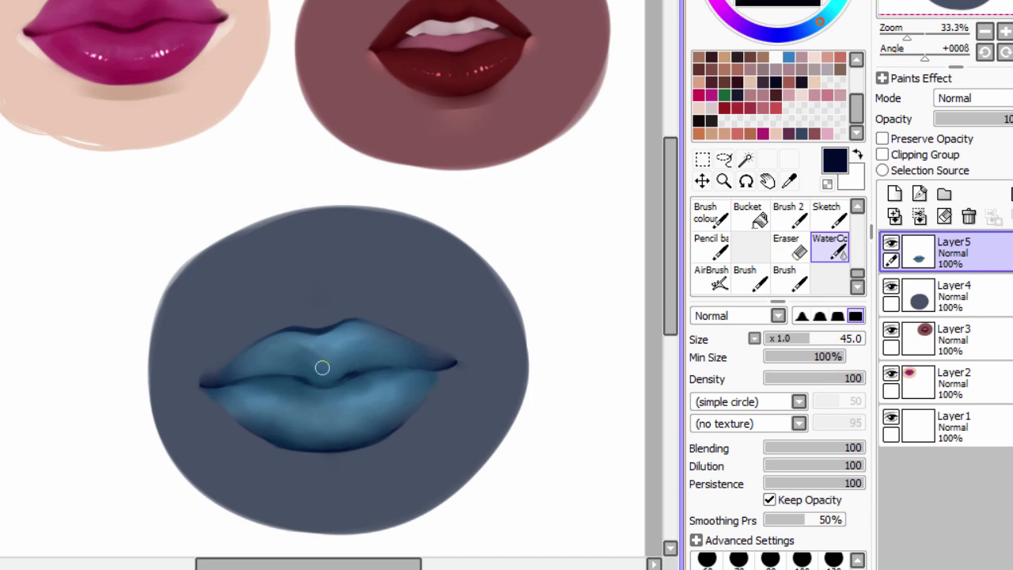
pyautogui.press('a')
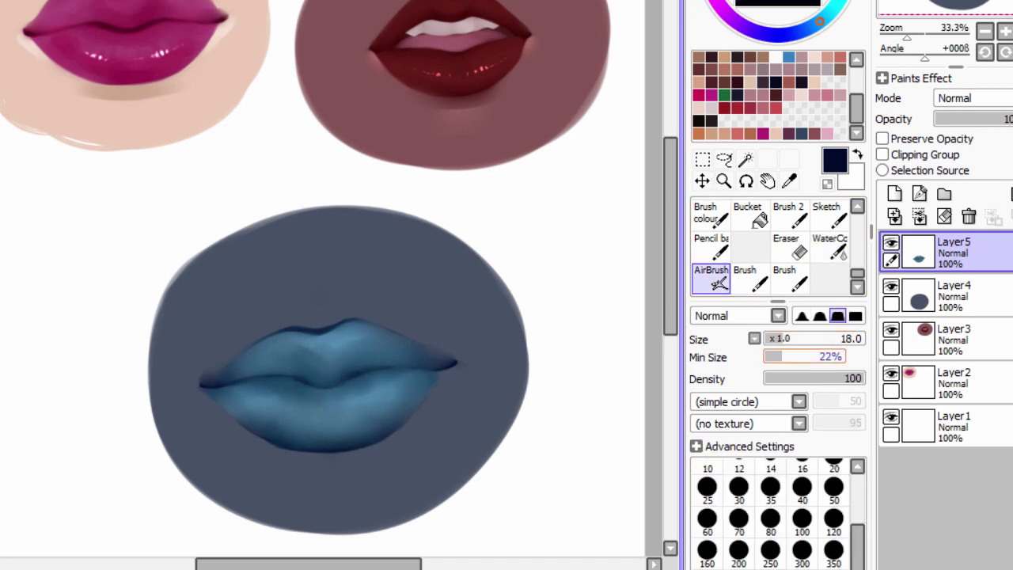
pyautogui.hotkey('ctrl', 'shift', 'n')
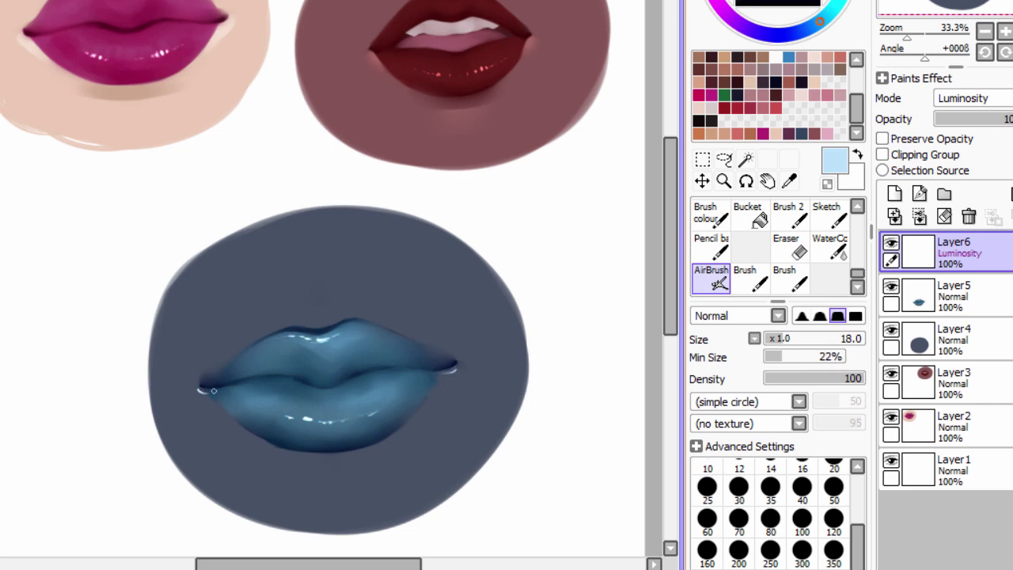
# Dab pale-blue glossy highlights on the corners and lower lip, adjusting the brush's Min Size.
pyautogui.moveTo(469, 360); pyautogui.dragTo(493, 327)
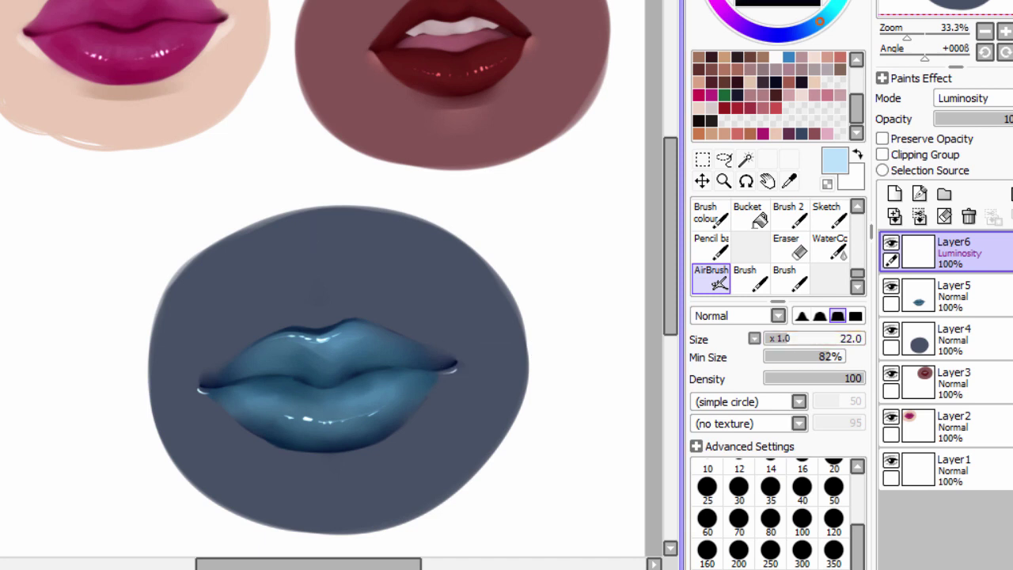
pyautogui.press('c')
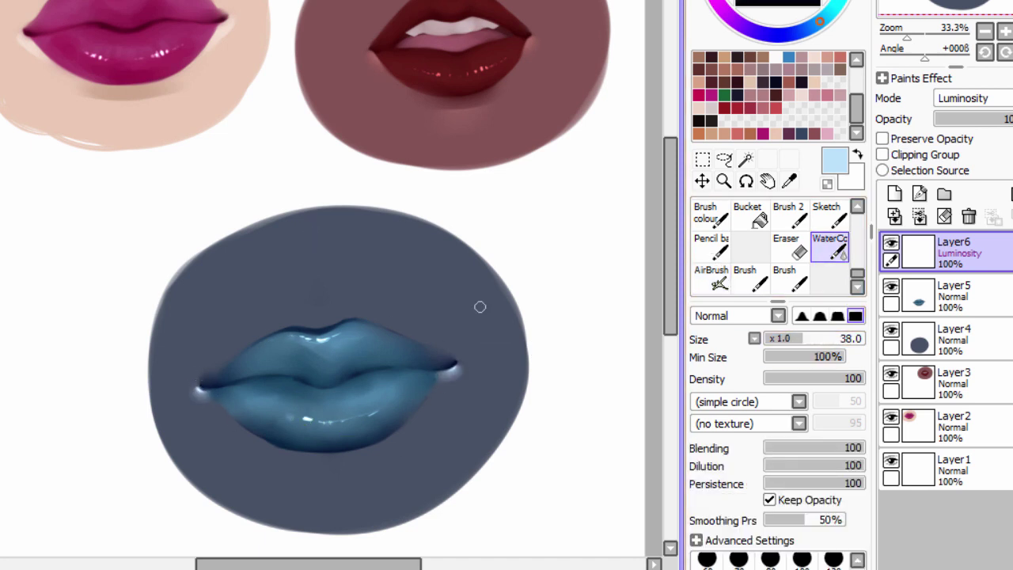
pyautogui.press('v')
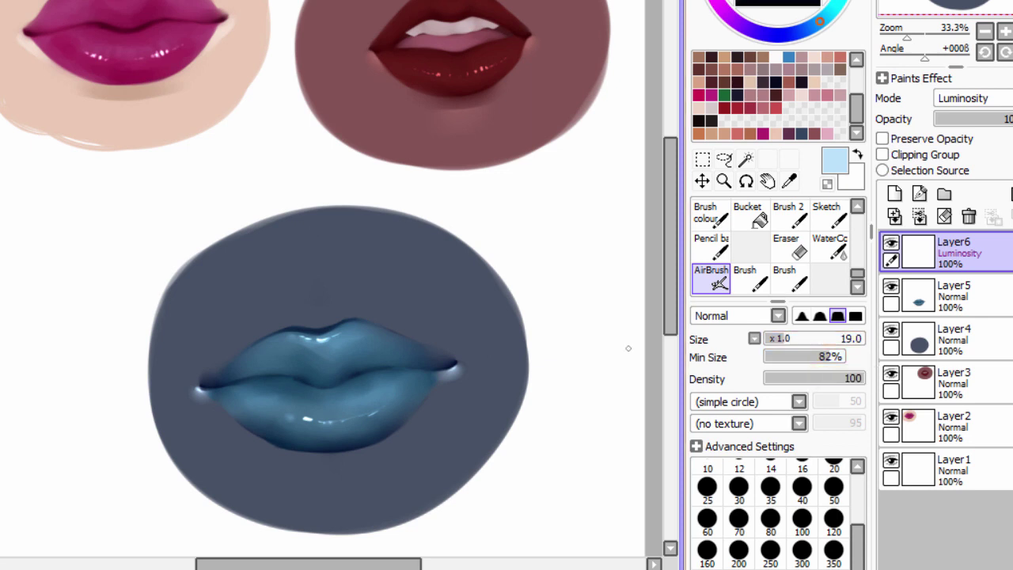
pyautogui.moveTo(468, 306); pyautogui.dragTo(359, 408)
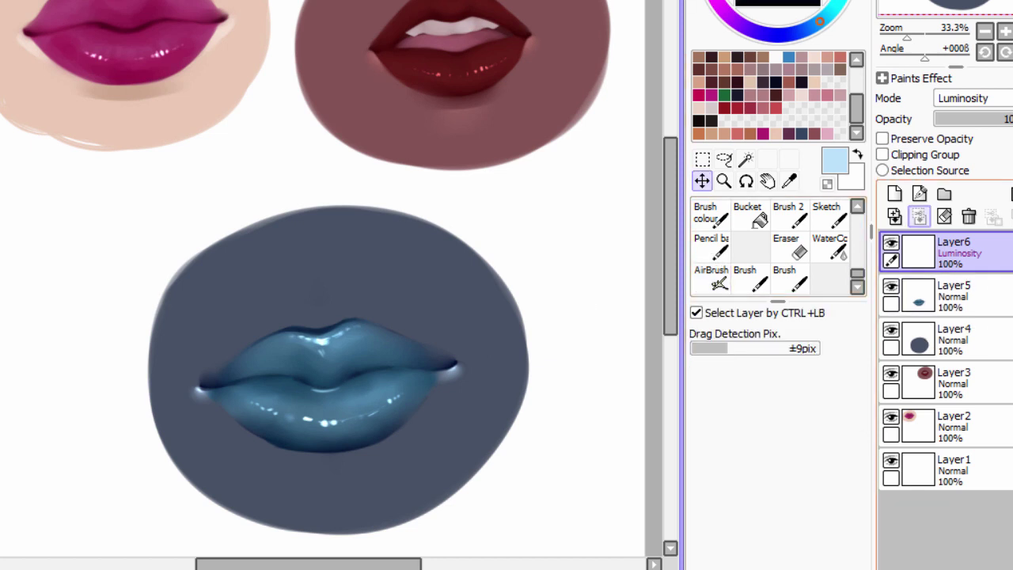
# Merge the blue lips layers and move the circle up and to the left.
pyautogui.hotkey('ctrl', 'e')
pyautogui.hotkey('ctrl', 'e')
pyautogui.hotkey('ctrl', 't')
pyautogui.moveTo(339, 370); pyautogui.dragTo(151, 299)
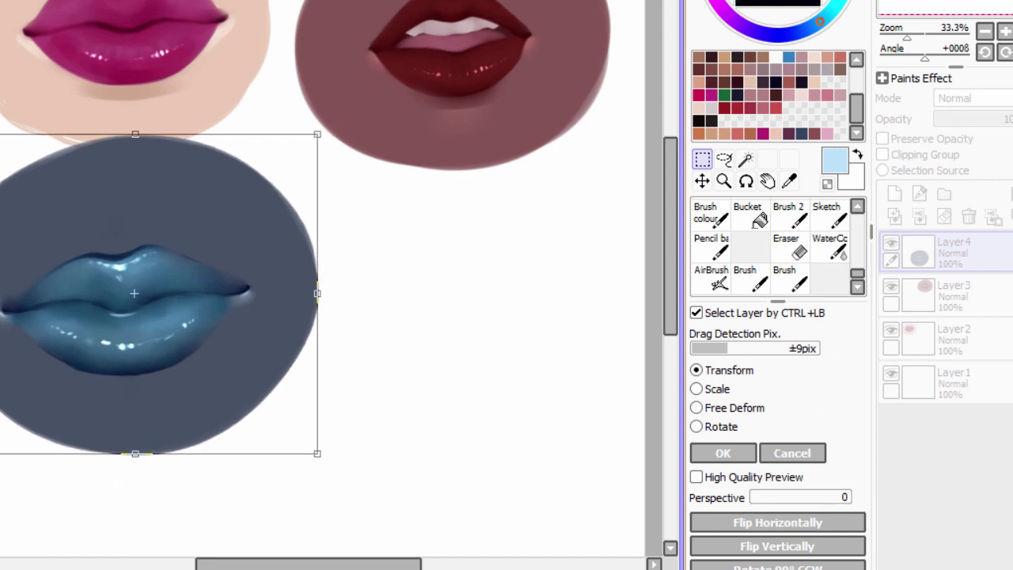
pyautogui.press('Return')
# Paint a large pink circle on a new layer in the empty area.
pyautogui.scroll(-1, 317, 277)
pyautogui.click(894, 194)
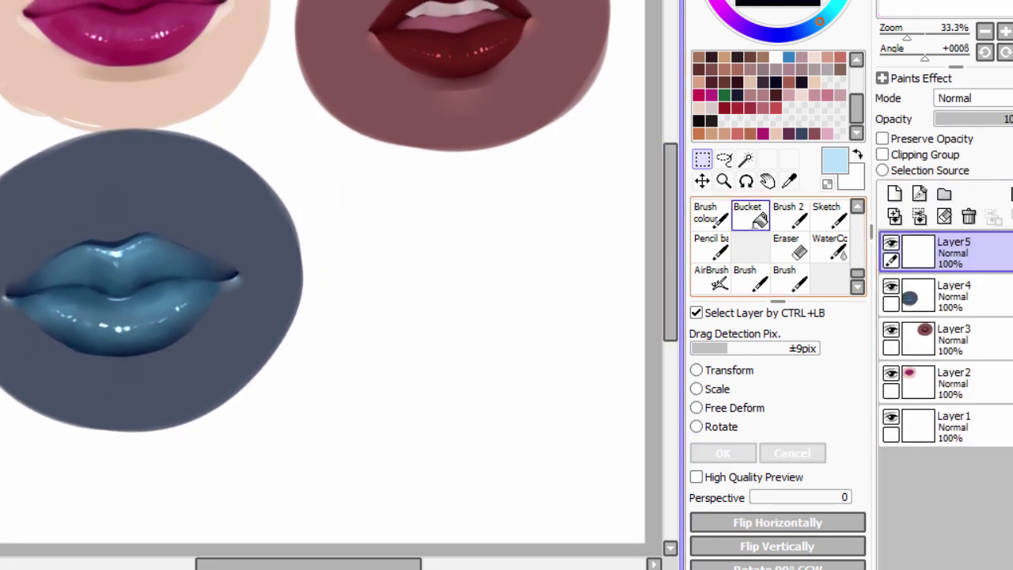
pyautogui.click(827, 133)
pyautogui.click(748, 277)
pyautogui.moveTo(487, 202)
pyautogui.mouseDown()
pyautogui.moveTo(305, 378)
pyautogui.moveTo(575, 391)
pyautogui.moveTo(346, 310)
pyautogui.moveTo(367, 427)
pyautogui.moveTo(477, 488)
pyautogui.moveTo(464, 488)
pyautogui.mouseUp()
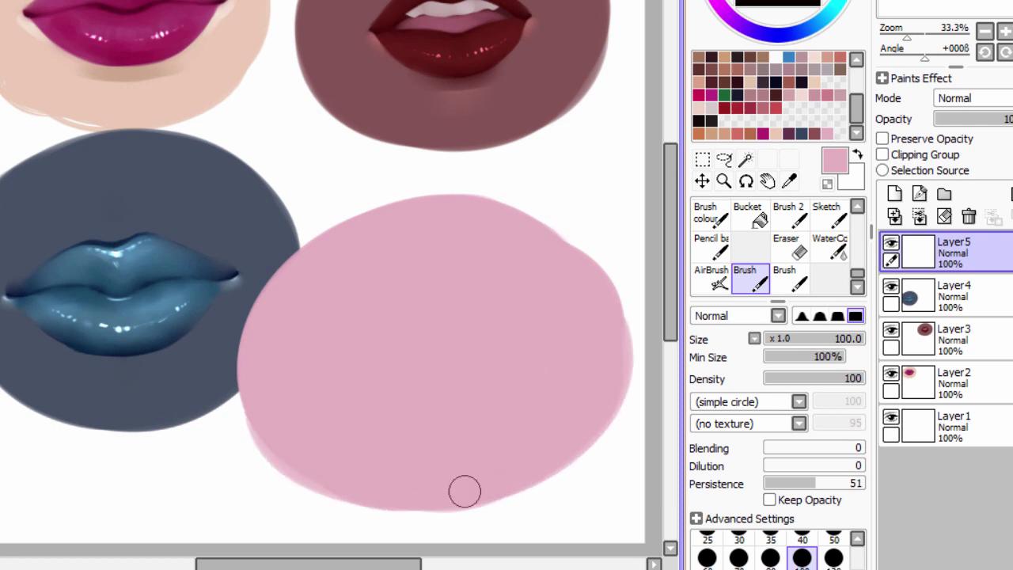
# Add a layer above the pink circle and begin retoning the circle with Hue/Saturation.
pyautogui.click(711, 277)
pyautogui.click(894, 194)
pyautogui.press('[')
pyautogui.press('[')
pyautogui.press('[')
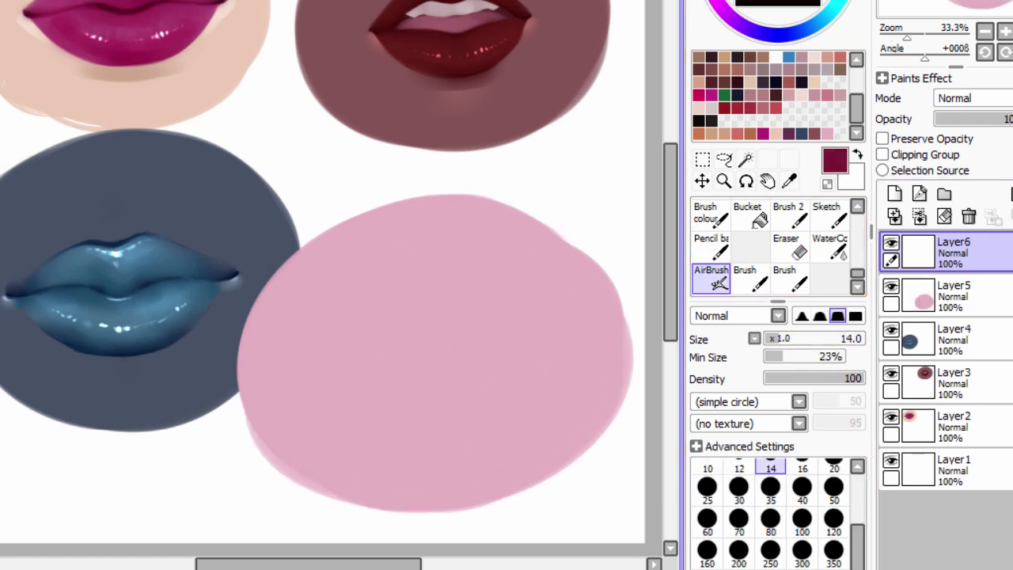
pyautogui.click(950, 297)
pyautogui.hotkey('ctrl', 'u')
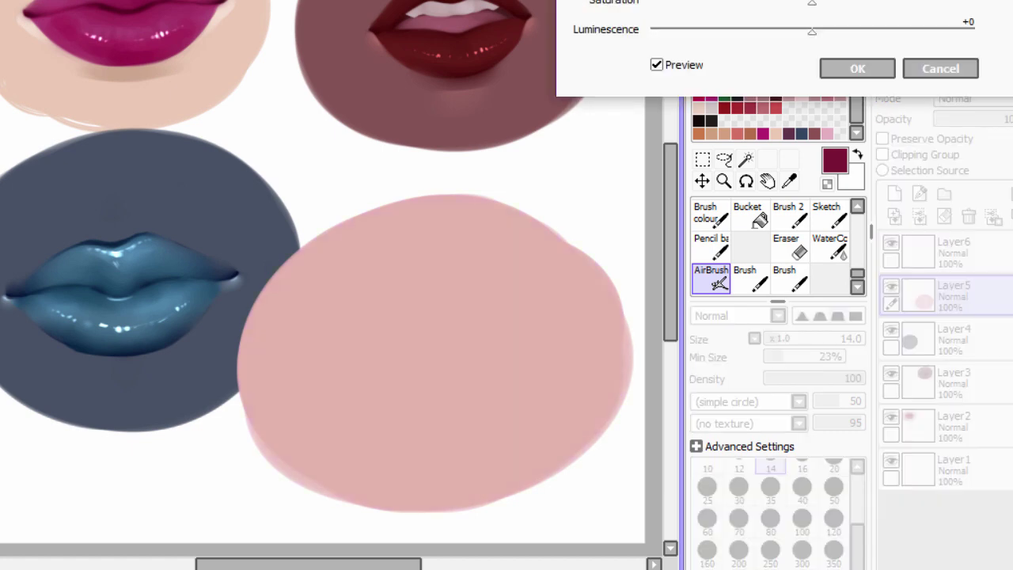
# Darken the pink circle to deep brown (Luminescence -73) and draw cross guide lines.
pyautogui.moveTo(811, 30); pyautogui.dragTo(694, 30)
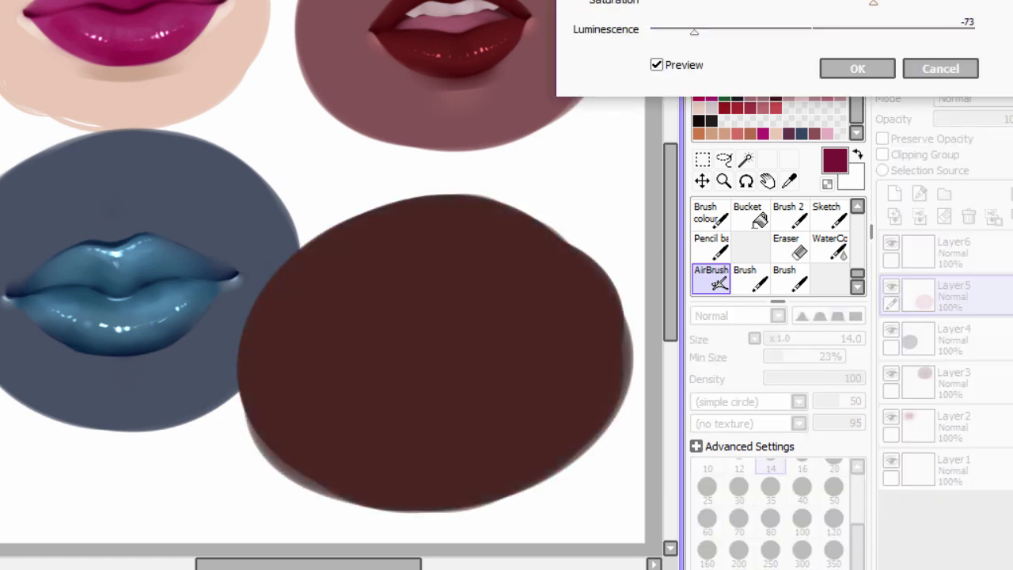
pyautogui.click(857, 68)
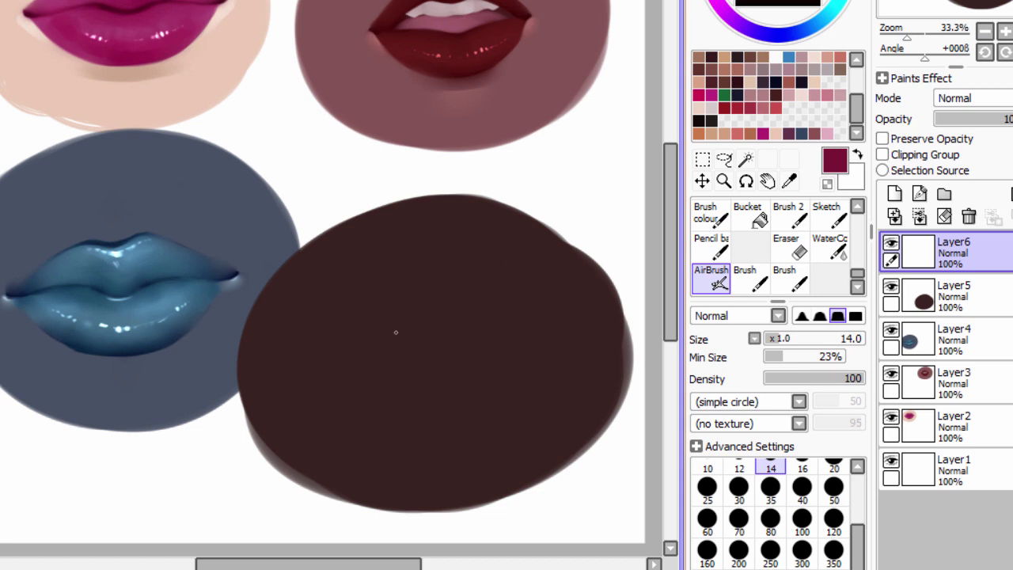
pyautogui.keyDown('alt'); pyautogui.click(410, 257); pyautogui.keyUp('alt')
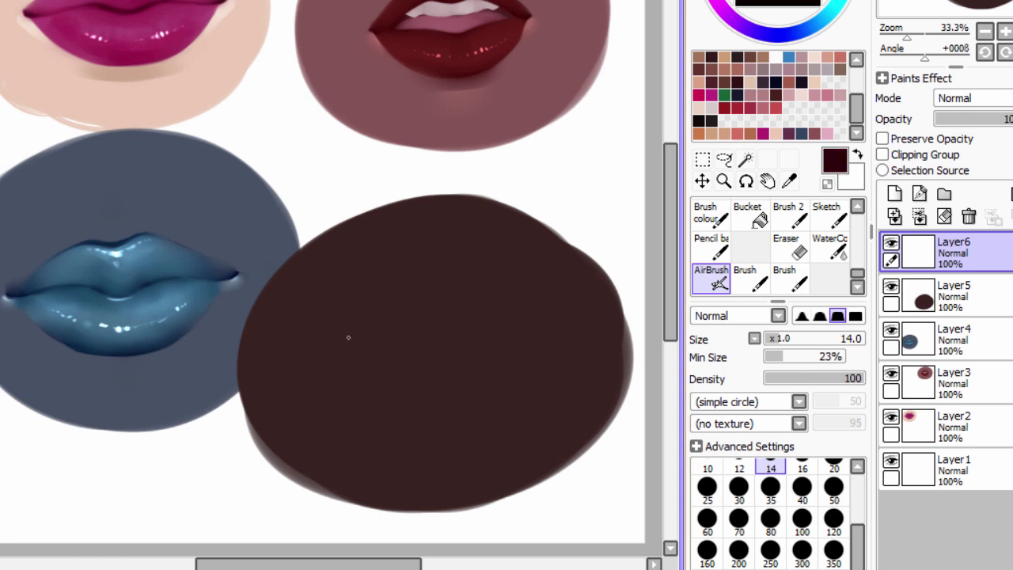
pyautogui.press(']')
pyautogui.press(']')
pyautogui.press(']')
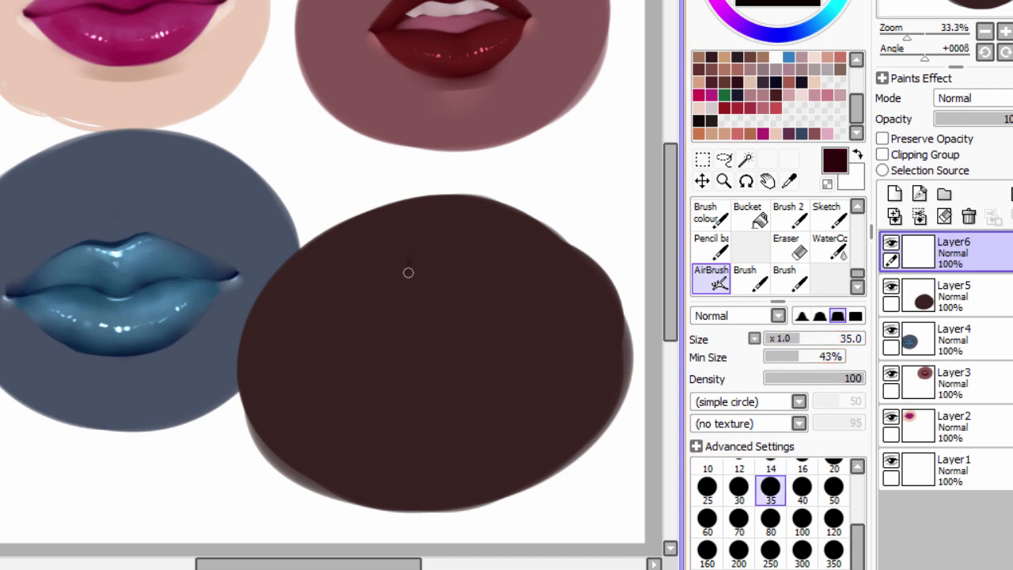
pyautogui.moveTo(408, 273); pyautogui.dragTo(423, 433)
pyautogui.moveTo(372, 346); pyautogui.dragTo(554, 332)
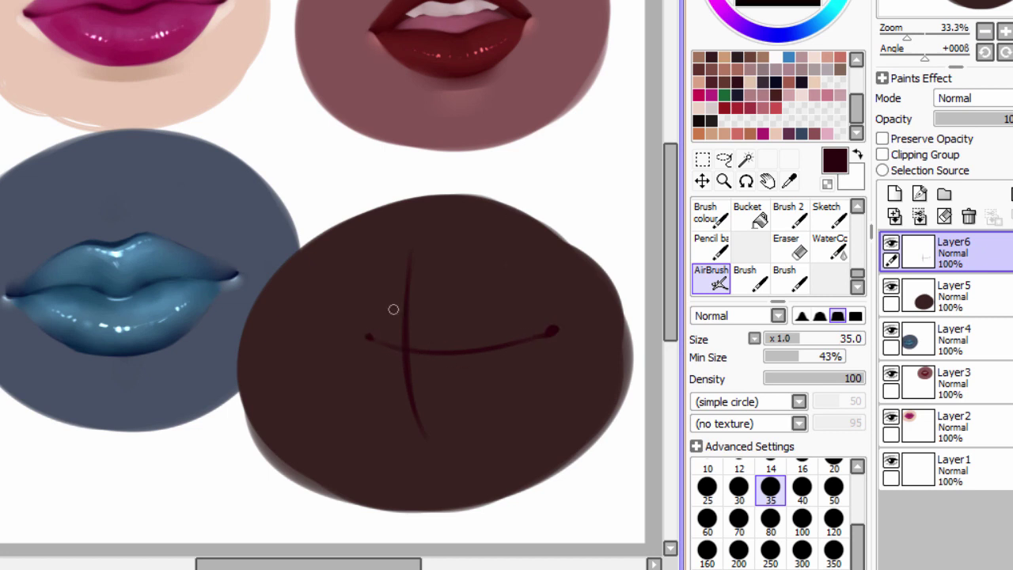
# Sketch parted lips with a fang under the upper lip in near-black brown.
pyautogui.moveTo(393, 310)
pyautogui.mouseDown()
pyautogui.moveTo(519, 329)
pyautogui.moveTo(372, 324)
pyautogui.mouseUp()
pyautogui.moveTo(369, 360); pyautogui.dragTo(459, 400)
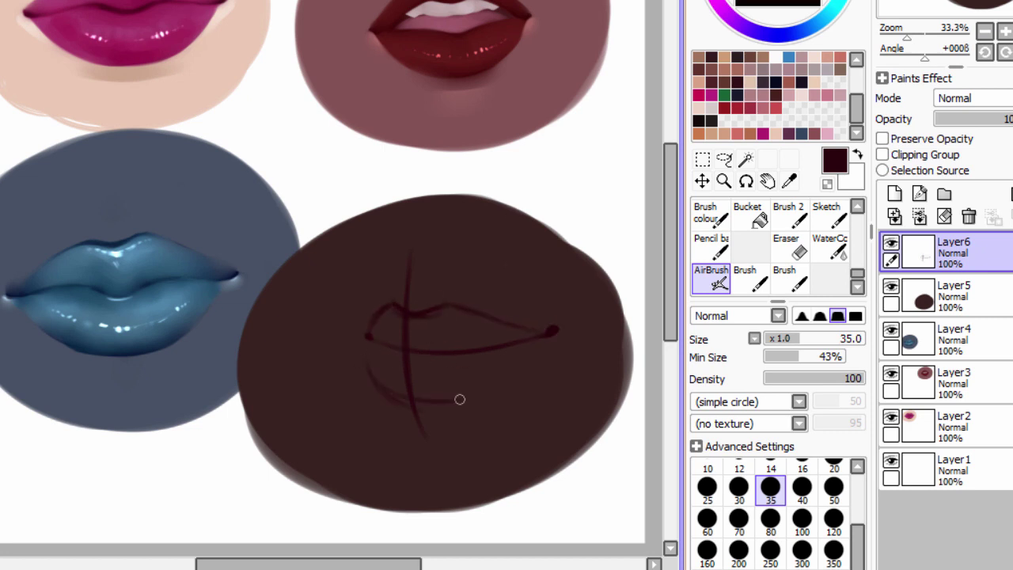
pyautogui.moveTo(518, 368); pyautogui.dragTo(434, 401)
pyautogui.moveTo(395, 346); pyautogui.dragTo(488, 346)
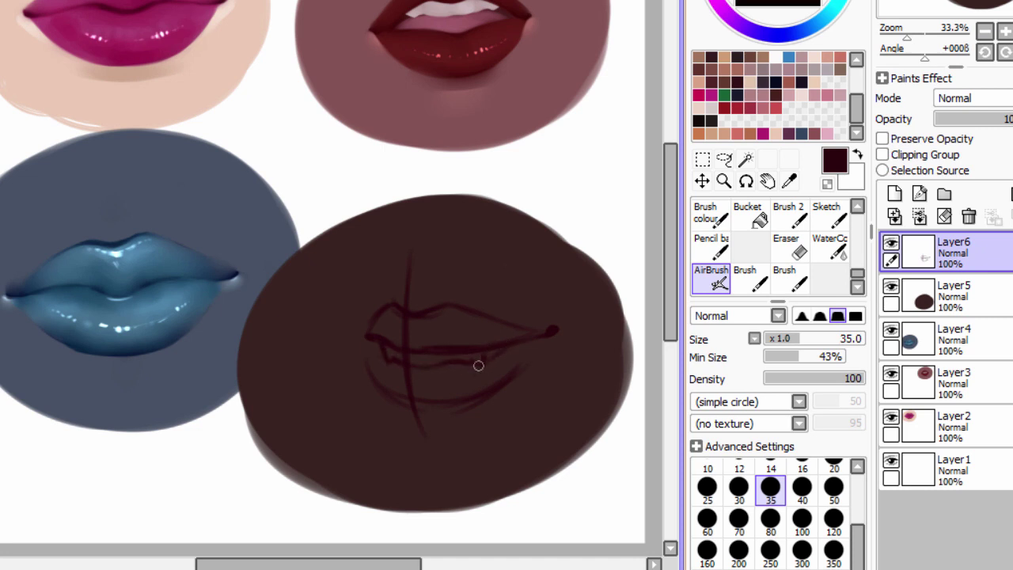
pyautogui.moveTo(419, 379); pyautogui.dragTo(445, 369)
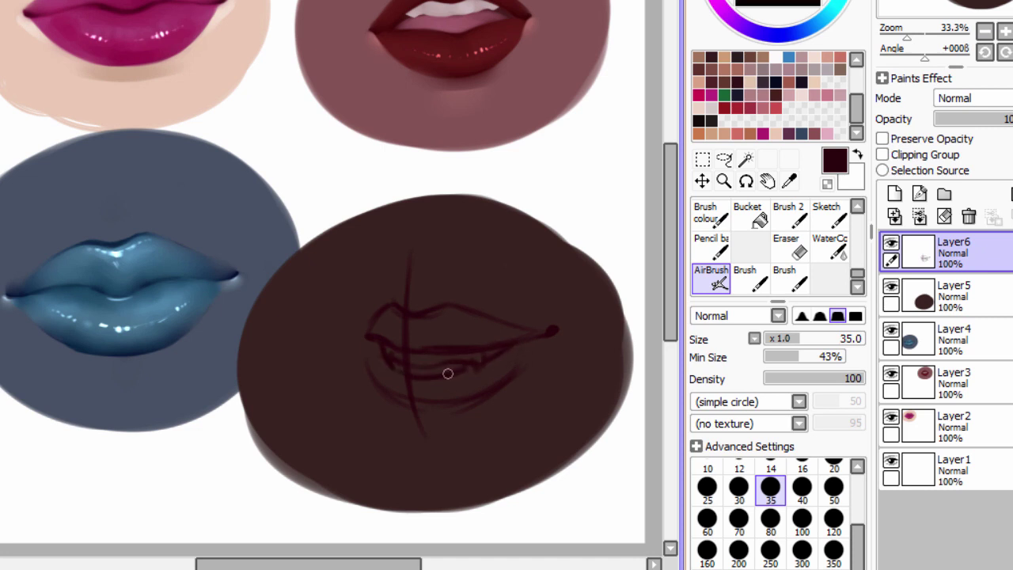
pyautogui.moveTo(368, 348)
pyautogui.mouseDown()
pyautogui.moveTo(403, 403)
pyautogui.moveTo(442, 417)
pyautogui.mouseUp()
pyautogui.moveTo(543, 347); pyautogui.dragTo(431, 412)
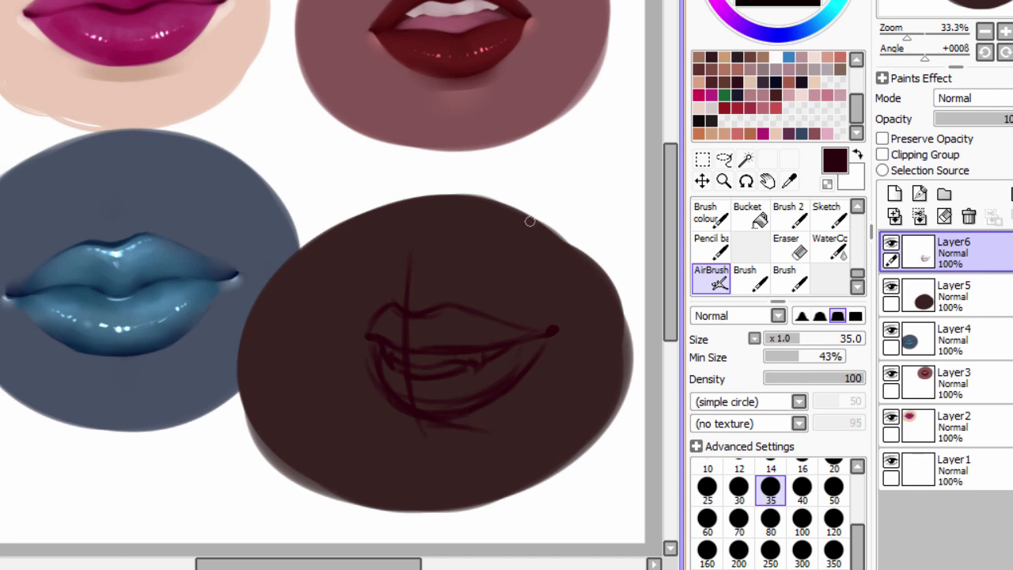
# Fade the sketch to 30% opacity and trace clean light-brown lip outlines on a new layer.
pyautogui.click(895, 193)
pyautogui.click(950, 292)
pyautogui.moveTo(997, 119); pyautogui.dragTo(964, 119)
pyautogui.click(737, 107)
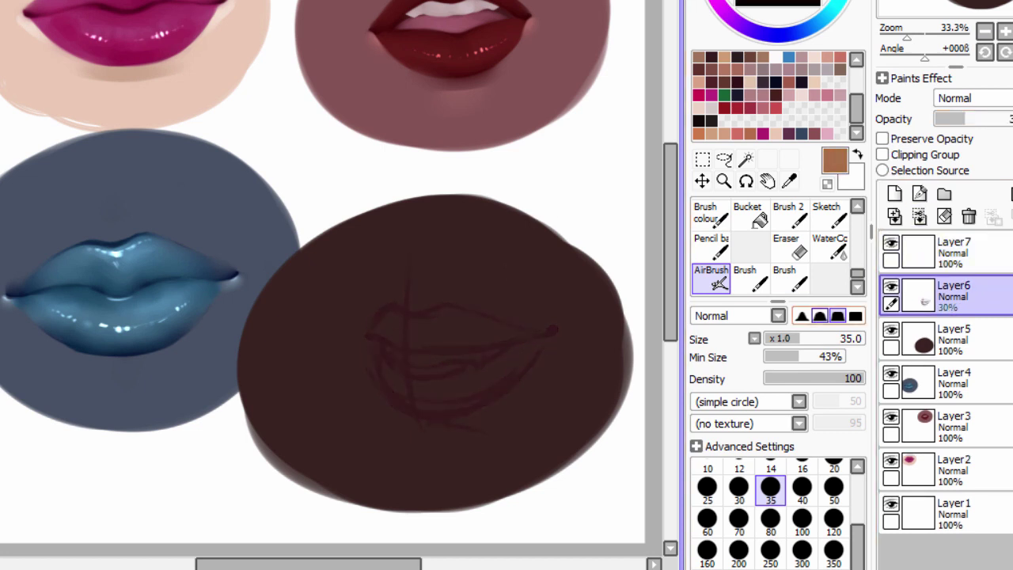
pyautogui.moveTo(404, 333); pyautogui.dragTo(479, 233)
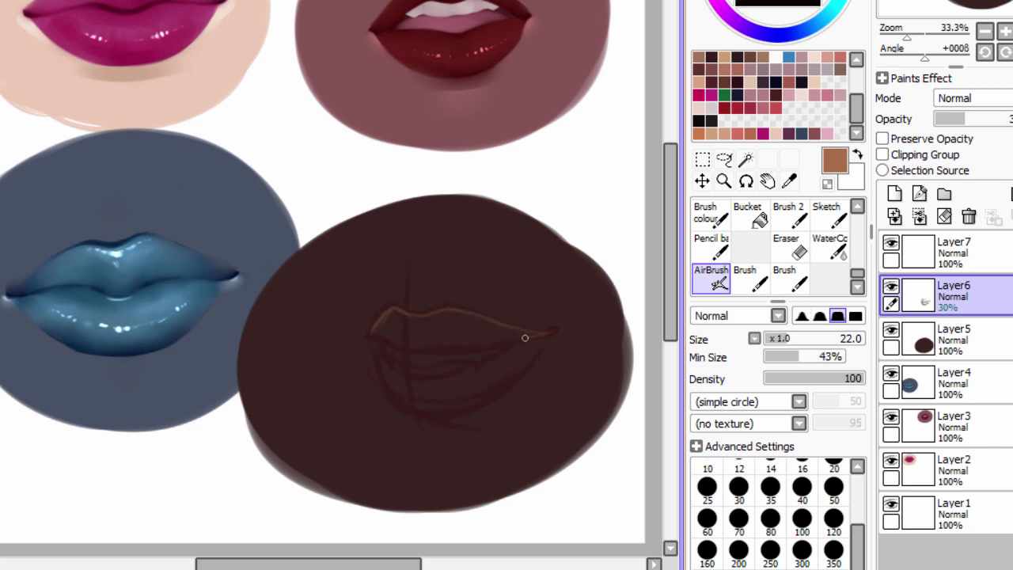
pyautogui.moveTo(525, 338); pyautogui.dragTo(402, 349)
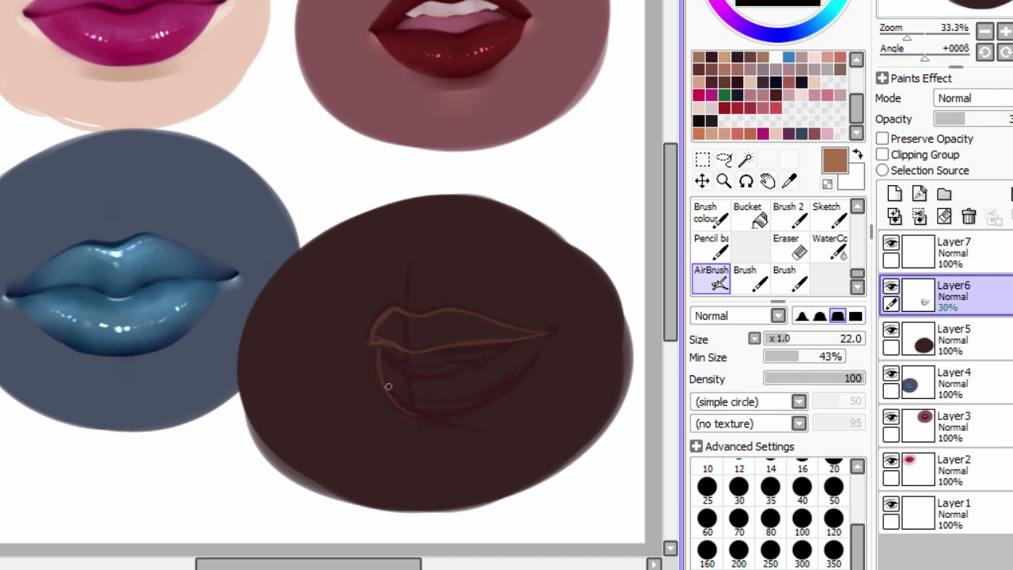
pyautogui.moveTo(377, 348); pyautogui.dragTo(543, 348)
pyautogui.moveTo(377, 351); pyautogui.dragTo(513, 350)
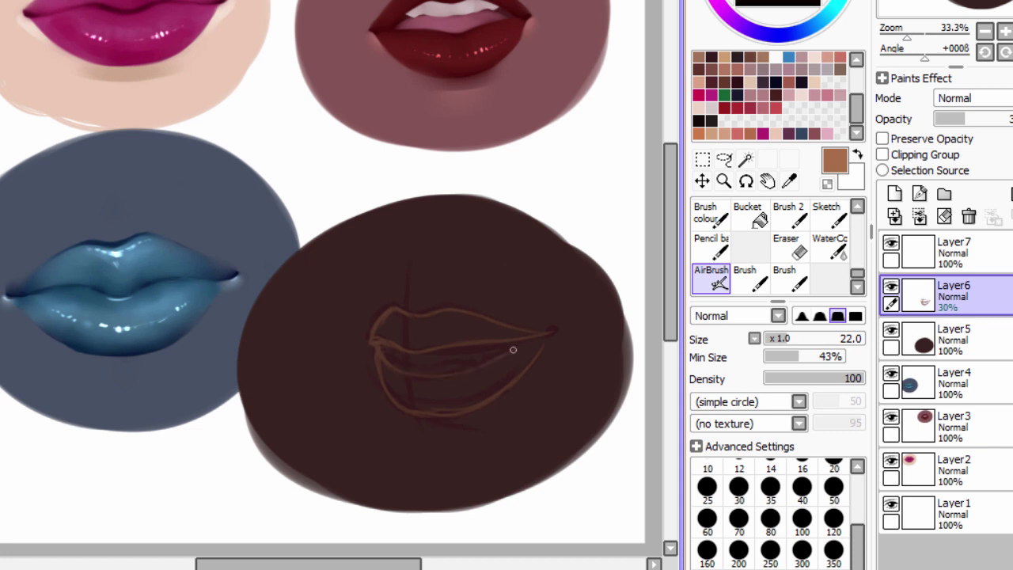
pyautogui.click(894, 194)
# Paint the dark brown mouth interior on a layer below the sketch and erase its stray edges.
pyautogui.moveTo(949, 339); pyautogui.dragTo(950, 296)
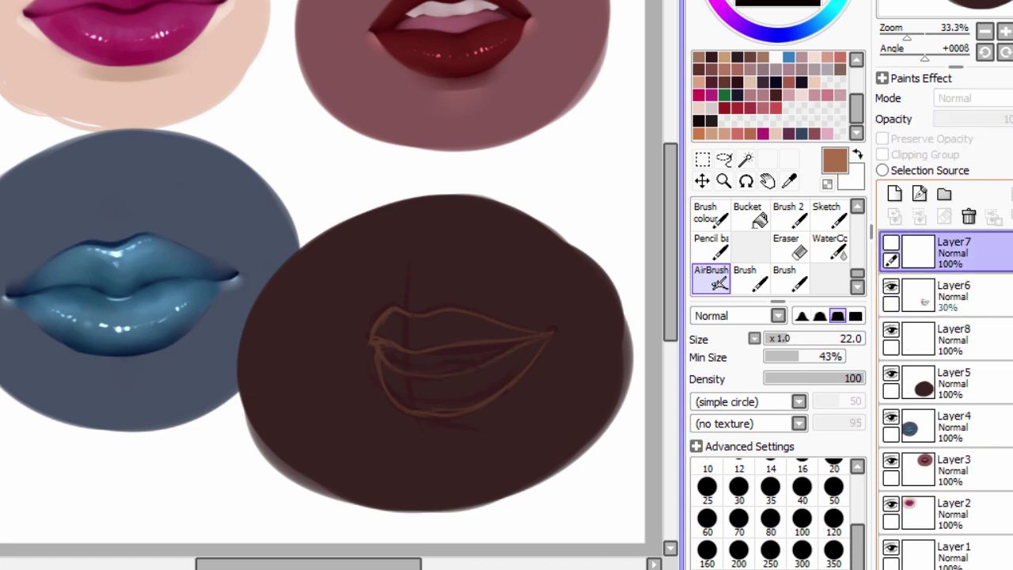
pyautogui.click(949, 338)
pyautogui.click(950, 252)
pyautogui.click(950, 296)
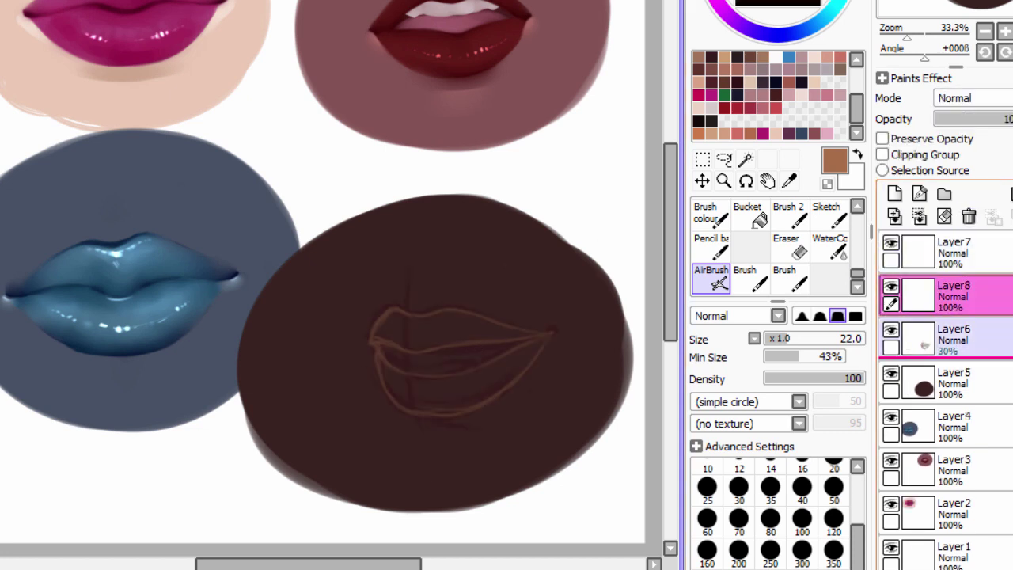
pyautogui.click(950, 339)
pyautogui.moveTo(801, 356); pyautogui.dragTo(862, 356)
pyautogui.moveTo(823, 338); pyautogui.dragTo(807, 337)
pyautogui.keyDown('alt'); pyautogui.click(444, 459); pyautogui.keyUp('alt')
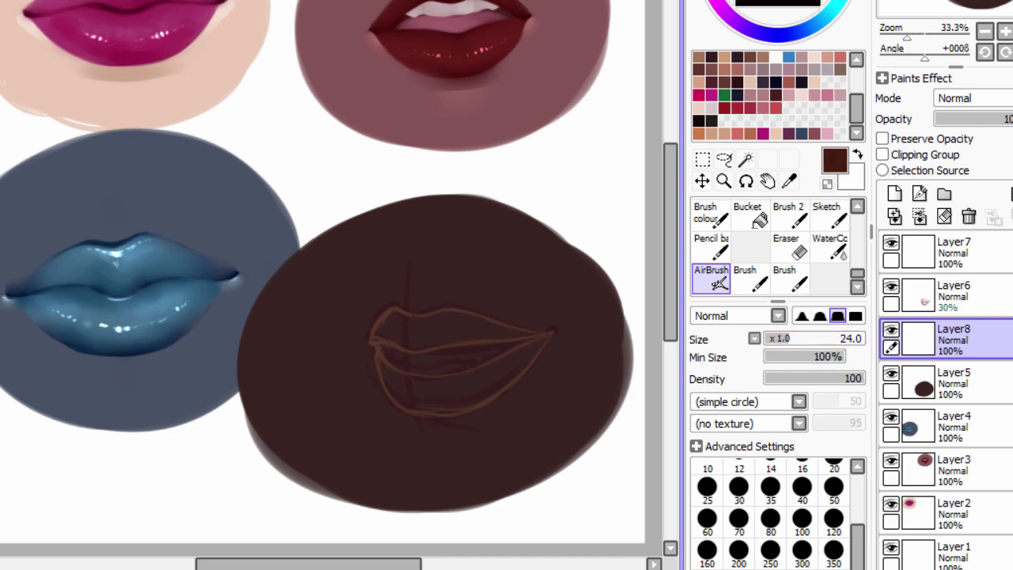
pyautogui.keyDown('alt'); pyautogui.click(473, 364); pyautogui.keyUp('alt')
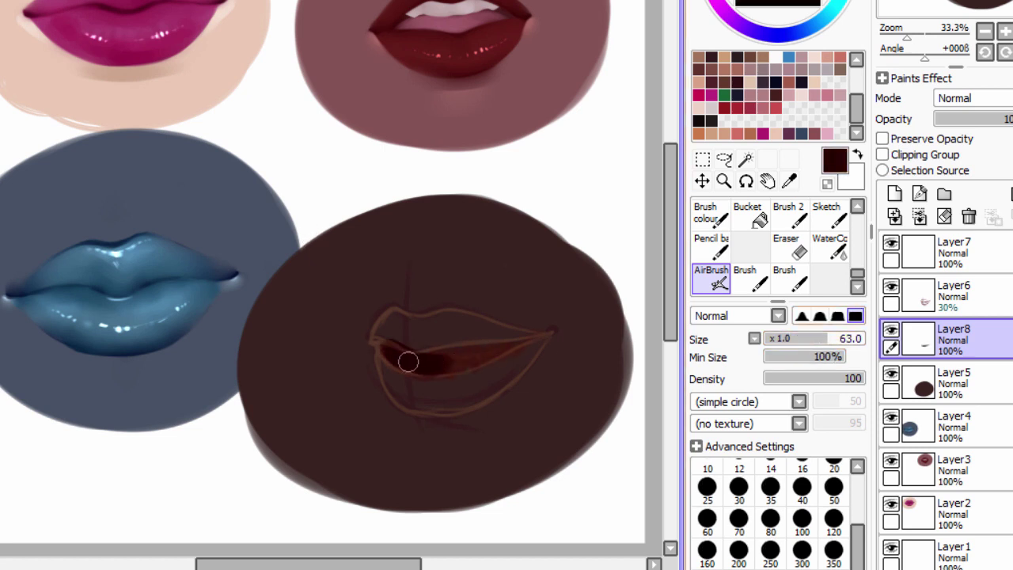
pyautogui.moveTo(384, 348); pyautogui.dragTo(546, 336)
pyautogui.press('e')
pyautogui.moveTo(463, 369)
pyautogui.mouseDown()
pyautogui.moveTo(411, 380)
pyautogui.moveTo(464, 348)
pyautogui.moveTo(399, 354)
pyautogui.moveTo(474, 353)
pyautogui.moveTo(472, 363)
pyautogui.moveTo(493, 343)
pyautogui.mouseUp()
# Paint pale teeth with two small fangs on a new layer and pick brown for the upper lip.
pyautogui.press('b')
pyautogui.hotkey('ctrl', 'shift', 'n')
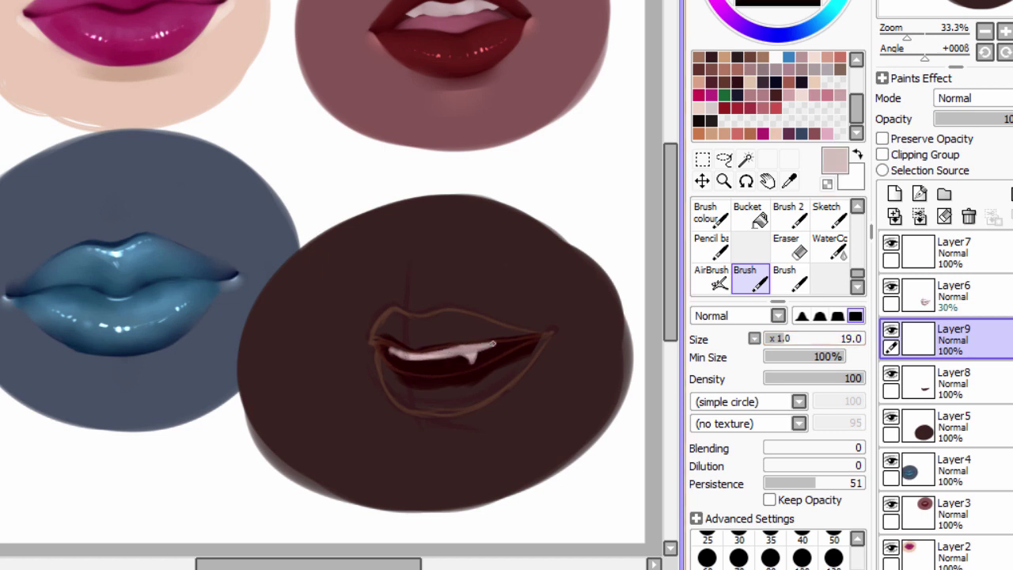
pyautogui.moveTo(401, 356); pyautogui.dragTo(463, 356)
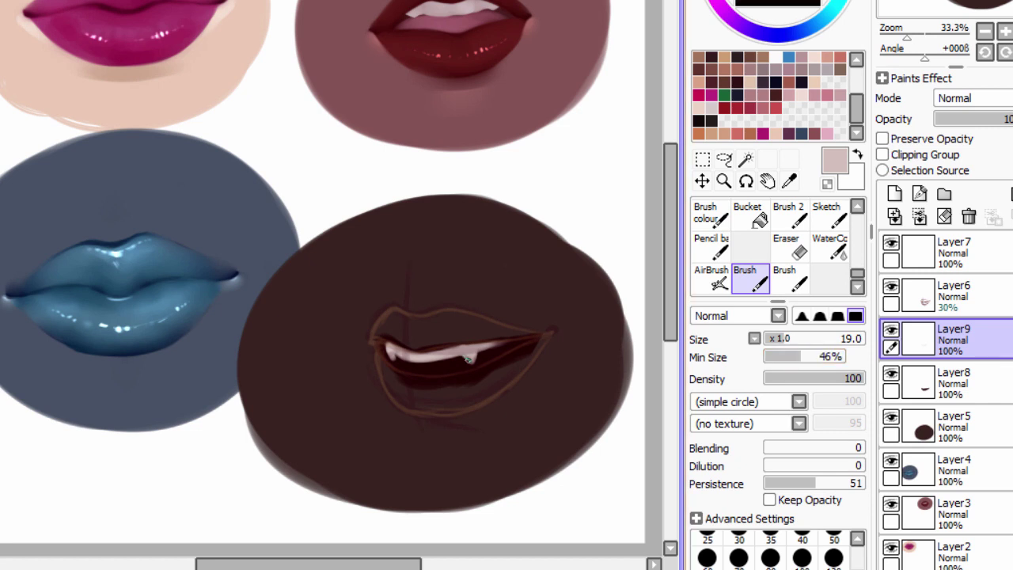
pyautogui.click(949, 252)
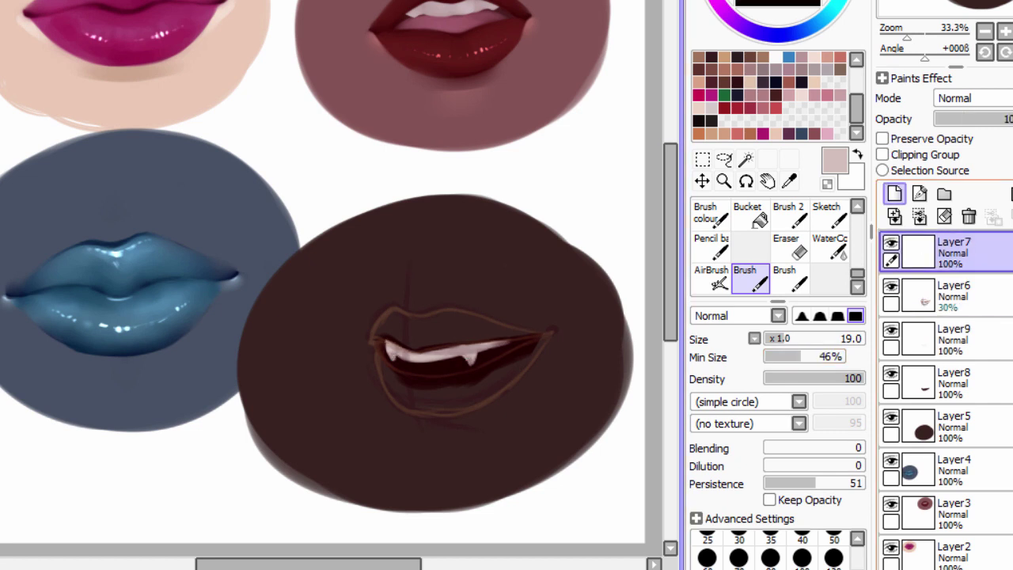
pyautogui.click(827, 356)
pyautogui.click(831, 338)
pyautogui.keyDown('alt'); pyautogui.click(380, 317); pyautogui.keyUp('alt')
# Paint brown over the upper lip and fill and smooth the lower lip.
pyautogui.moveTo(396, 312)
pyautogui.mouseDown()
pyautogui.moveTo(376, 336)
pyautogui.moveTo(467, 332)
pyautogui.moveTo(443, 318)
pyautogui.mouseUp()
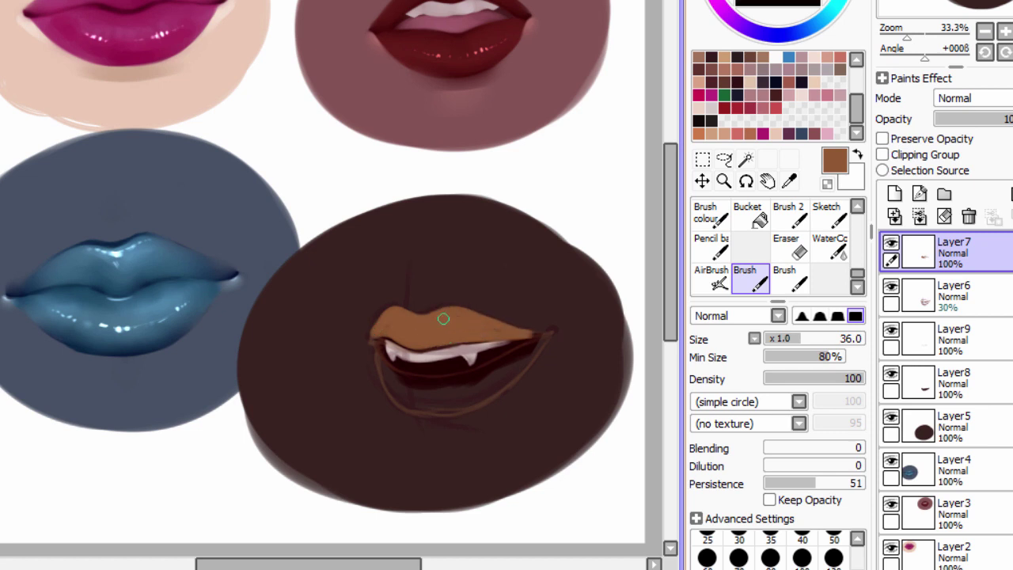
pyautogui.moveTo(586, 299)
pyautogui.mouseDown()
pyautogui.moveTo(496, 329)
pyautogui.moveTo(604, 355)
pyautogui.mouseUp()
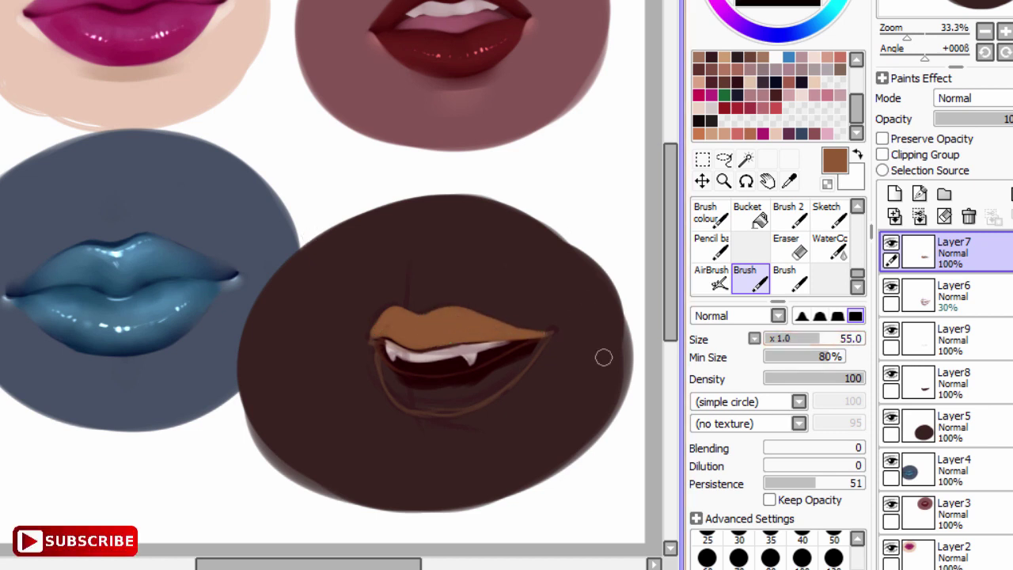
pyautogui.moveTo(420, 392)
pyautogui.mouseDown()
pyautogui.moveTo(480, 373)
pyautogui.moveTo(445, 398)
pyautogui.moveTo(531, 344)
pyautogui.moveTo(444, 372)
pyautogui.mouseUp()
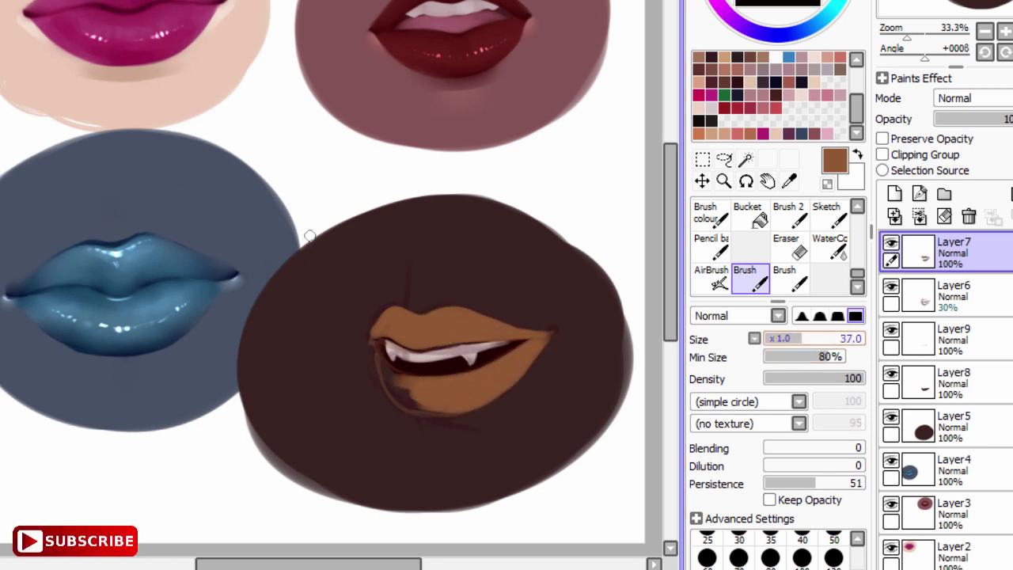
pyautogui.moveTo(387, 349)
pyautogui.mouseDown()
pyautogui.moveTo(405, 400)
pyautogui.moveTo(396, 380)
pyautogui.moveTo(498, 388)
pyautogui.mouseUp()
pyautogui.moveTo(399, 405); pyautogui.dragTo(497, 396)
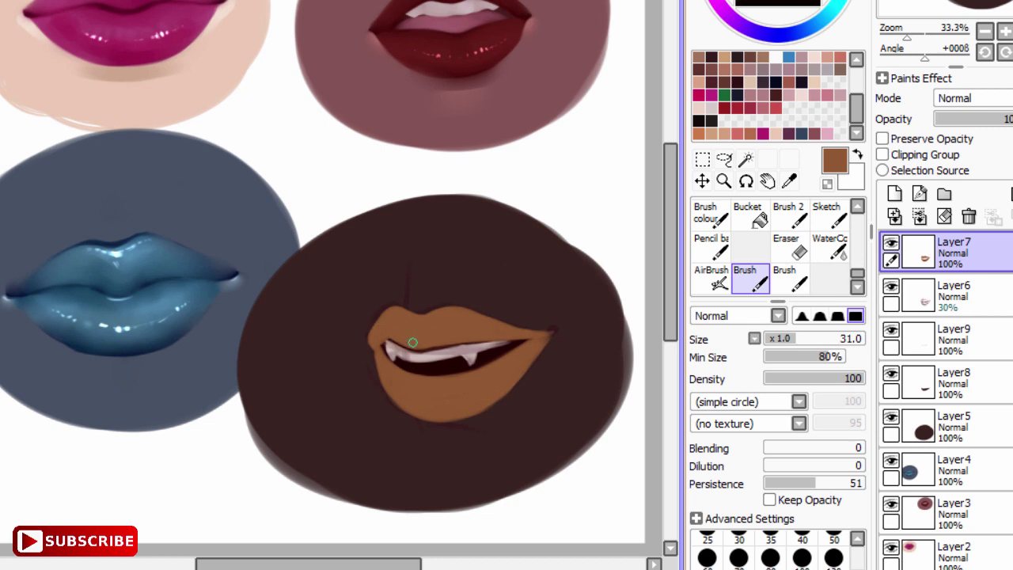
# With Layer6 hidden, darken the line above the teeth and the gap below in dark brown.
pyautogui.press('[')
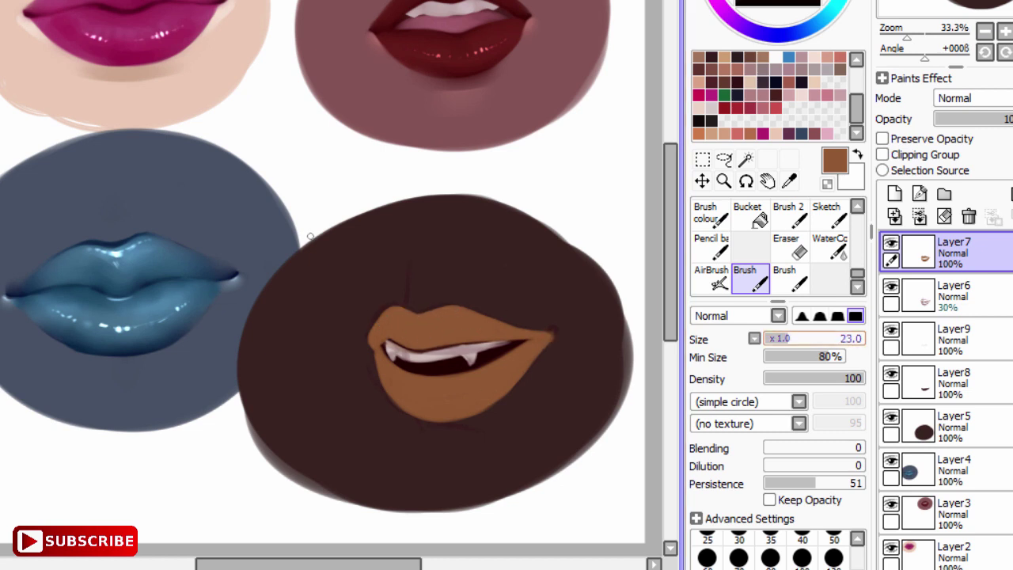
pyautogui.press('[')
pyautogui.keyDown('alt'); pyautogui.click(538, 340); pyautogui.keyUp('alt')
pyautogui.click(950, 293)
pyautogui.click(891, 286)
pyautogui.click(950, 252)
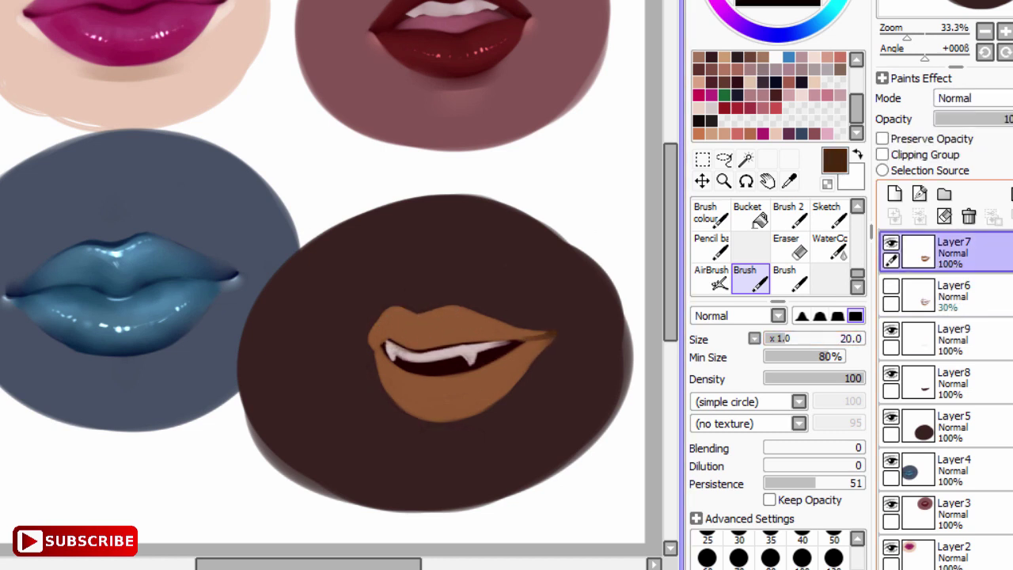
pyautogui.moveTo(404, 343); pyautogui.dragTo(508, 338)
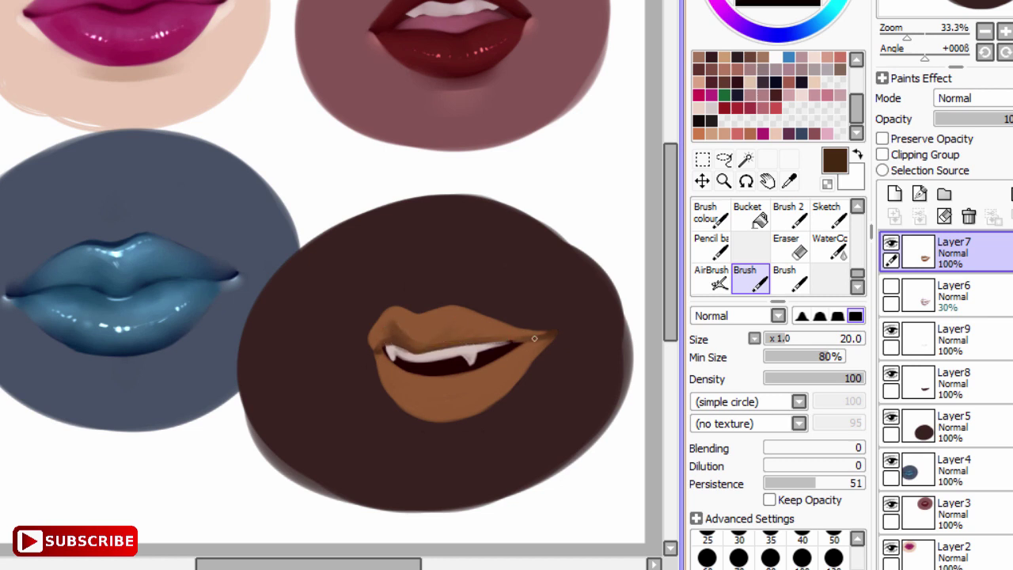
pyautogui.moveTo(466, 369); pyautogui.dragTo(528, 343)
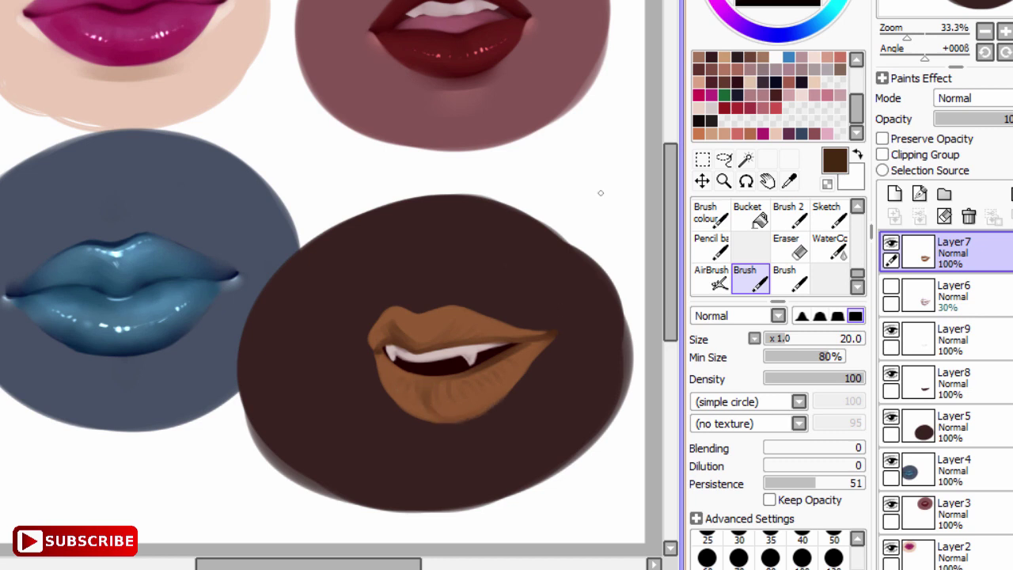
pyautogui.click(950, 339)
pyautogui.click(786, 245)
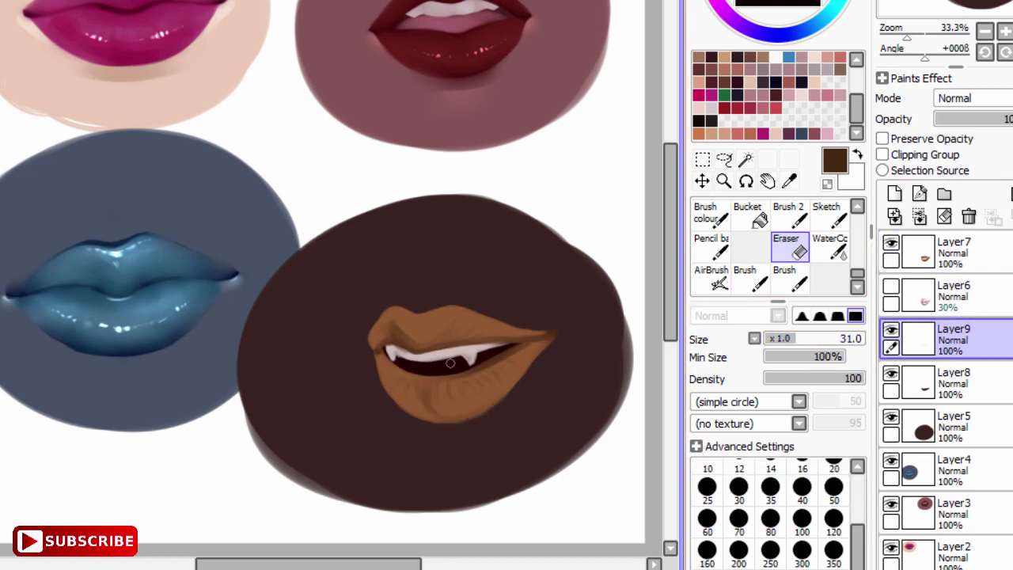
# Lock Layer9's opacity and softly airbrush the teeth grey-pink at size 50.
pyautogui.press('[')
pyautogui.press('[')
pyautogui.press('[')
pyautogui.click(882, 138)
pyautogui.click(834, 487)
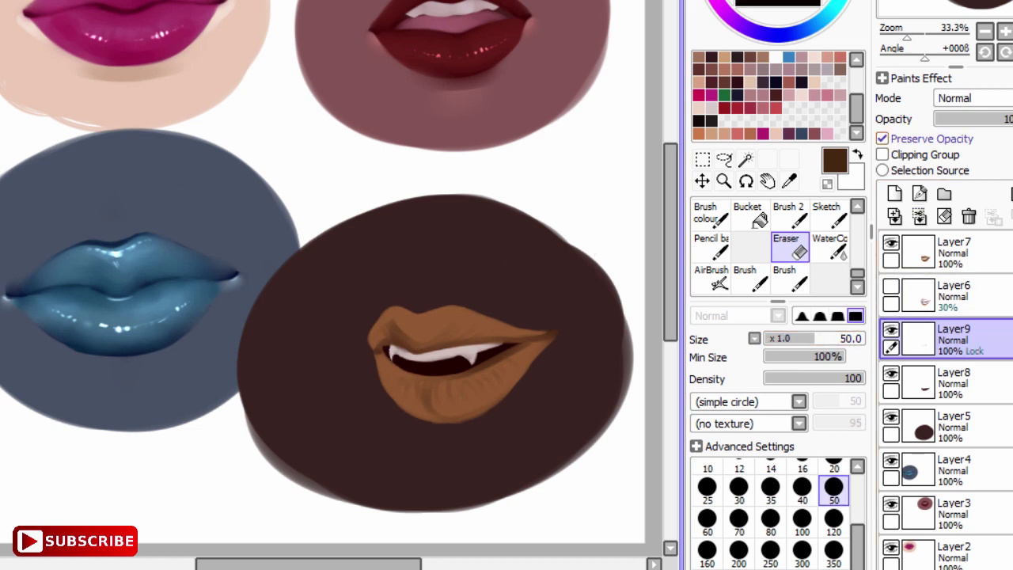
pyautogui.click(711, 277)
pyautogui.keyDown('alt'); pyautogui.click(554, 226); pyautogui.keyUp('alt')
pyautogui.moveTo(407, 345)
pyautogui.mouseDown()
pyautogui.moveTo(494, 340)
pyautogui.moveTo(455, 361)
pyautogui.mouseUp()
# Paint a deep dark red inside the mouth on Layer8.
pyautogui.click(949, 251)
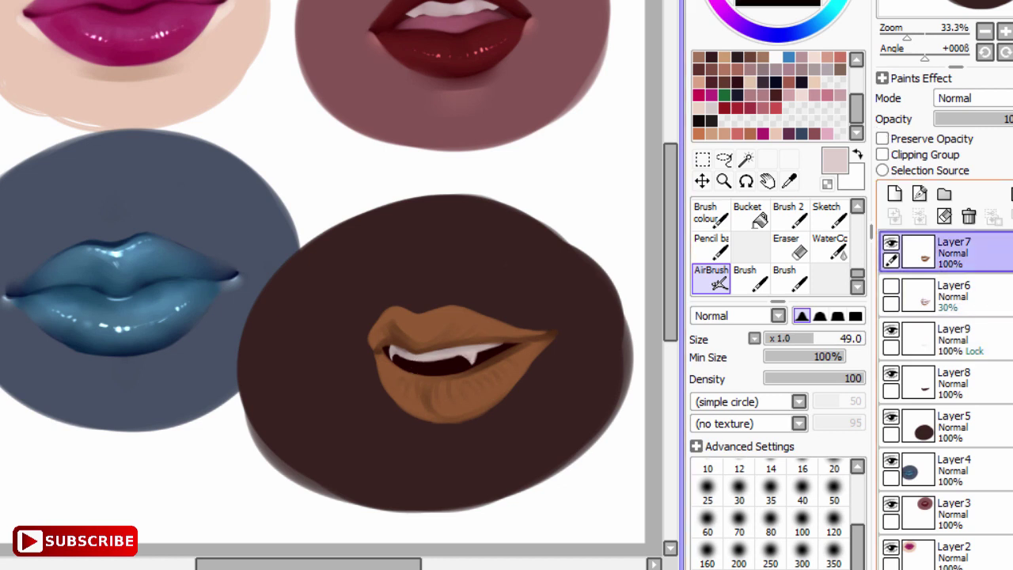
pyautogui.click(950, 383)
pyautogui.keyDown('alt'); pyautogui.click(449, 368); pyautogui.keyUp('alt')
pyautogui.moveTo(451, 367)
pyautogui.mouseDown()
pyautogui.moveTo(427, 372)
pyautogui.moveTo(464, 367)
pyautogui.mouseUp()
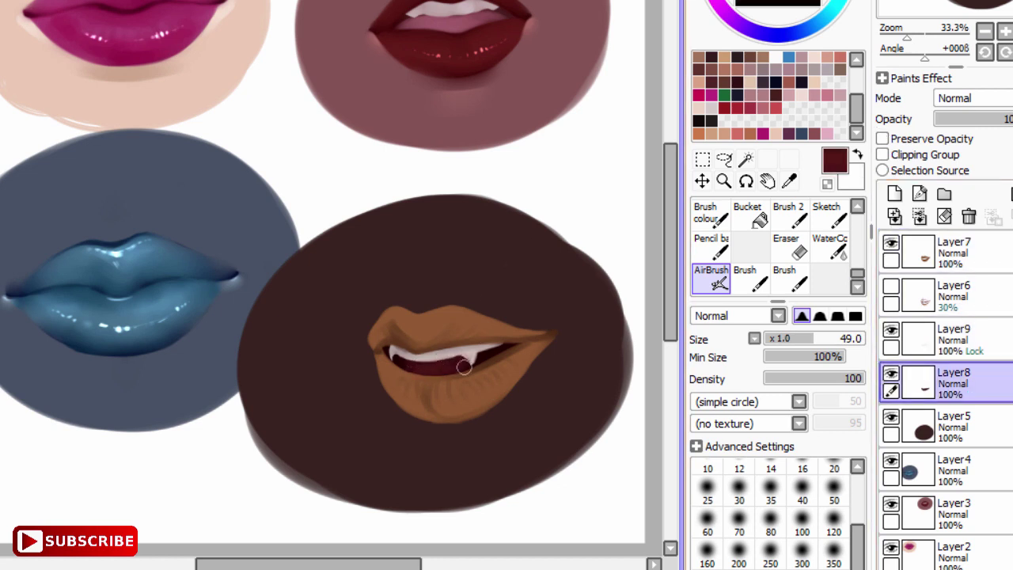
pyautogui.keyDown('alt'); pyautogui.click(435, 362); pyautogui.keyUp('alt')
pyautogui.click(830, 245)
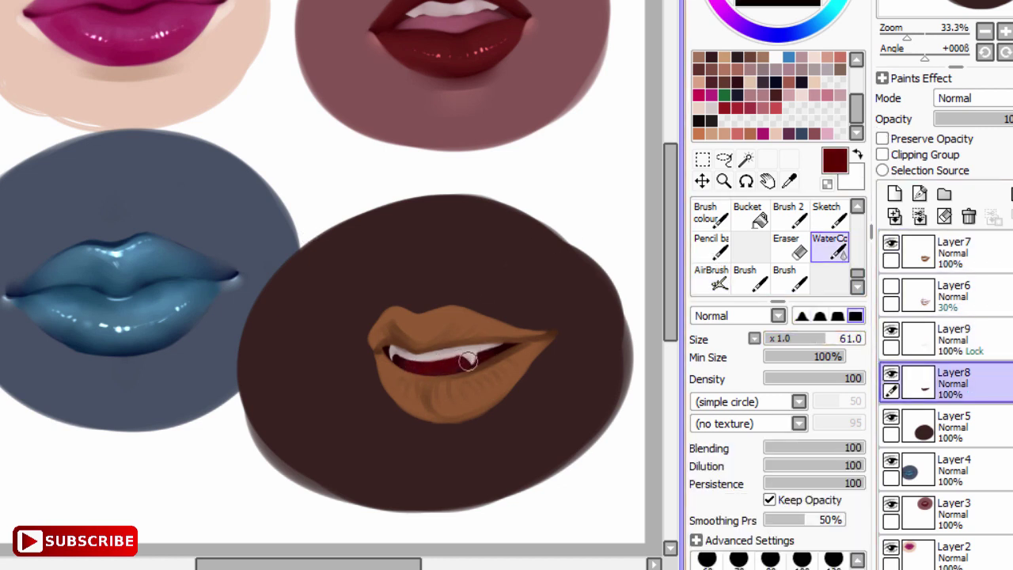
# Add light brown highlights to the upper and lower lip on Layer7.
pyautogui.click(950, 252)
pyautogui.click(745, 277)
pyautogui.keyDown('alt'); pyautogui.click(440, 333); pyautogui.keyUp('alt')
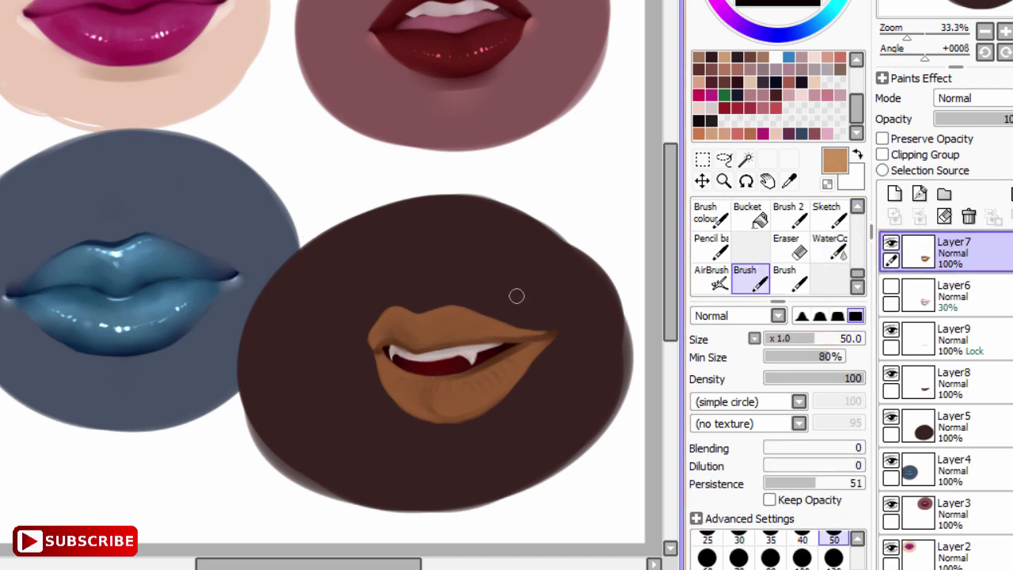
pyautogui.moveTo(447, 400)
pyautogui.mouseDown()
pyautogui.moveTo(479, 403)
pyautogui.moveTo(491, 390)
pyautogui.mouseUp()
pyautogui.moveTo(396, 392); pyautogui.dragTo(419, 400)
pyautogui.moveTo(448, 329)
pyautogui.mouseDown()
pyautogui.moveTo(412, 316)
pyautogui.moveTo(467, 336)
pyautogui.mouseUp()
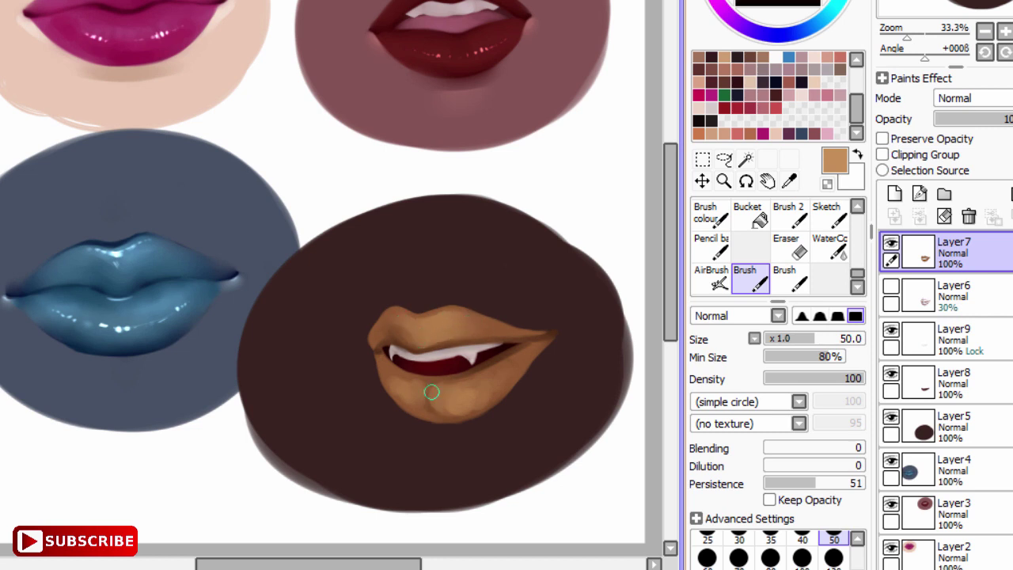
pyautogui.moveTo(429, 391); pyautogui.dragTo(502, 377)
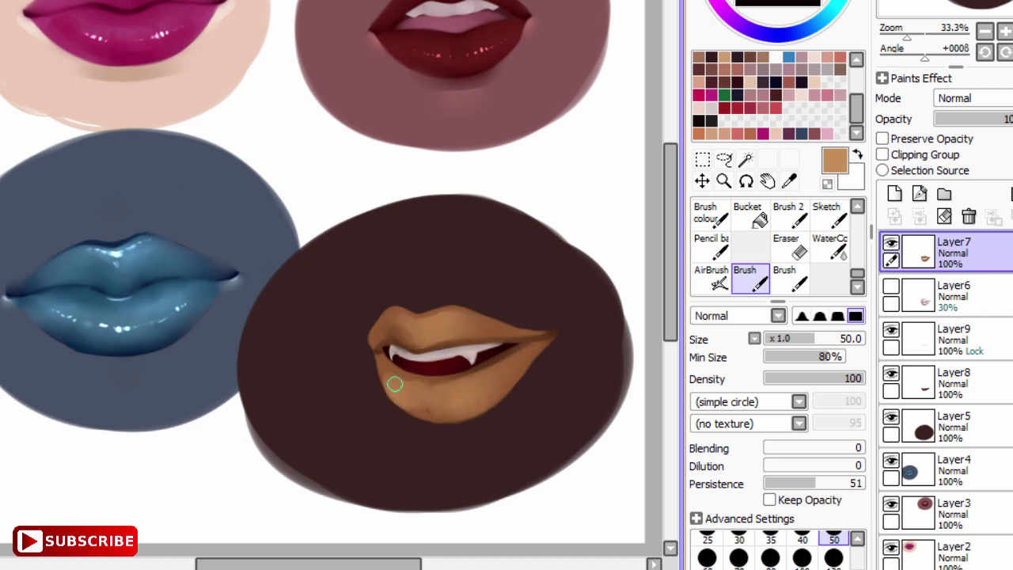
# Add golden tan highlights to both lips and brighten the lower lip's right corner.
pyautogui.click(791, 4)
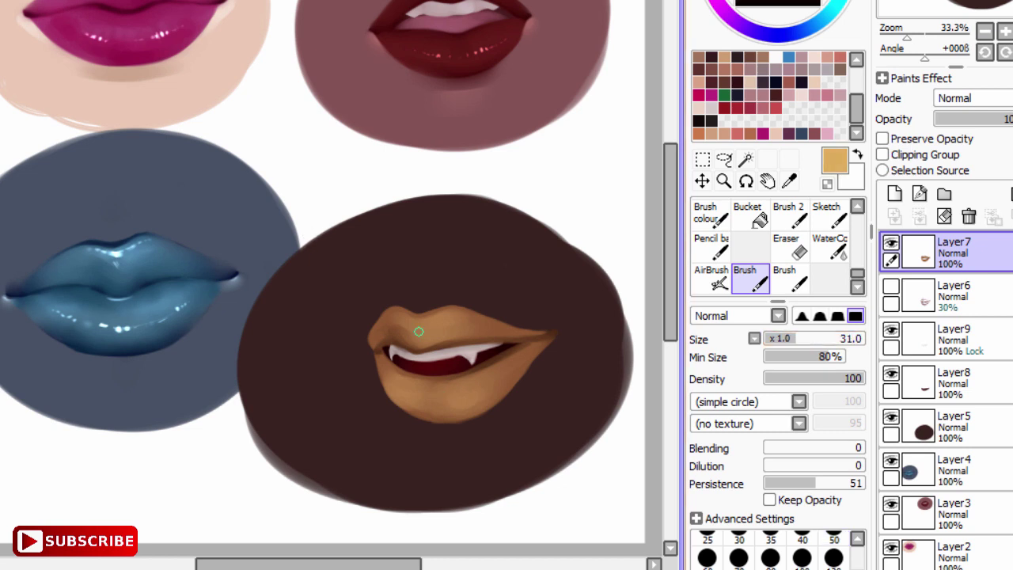
pyautogui.moveTo(414, 335)
pyautogui.mouseDown()
pyautogui.moveTo(400, 318)
pyautogui.moveTo(428, 332)
pyautogui.mouseUp()
pyautogui.moveTo(436, 395)
pyautogui.mouseDown()
pyautogui.moveTo(506, 377)
pyautogui.moveTo(388, 378)
pyautogui.mouseUp()
pyautogui.moveTo(534, 352); pyautogui.dragTo(476, 399)
# Merge the fanged lip layers down into the brown circle's Layer5.
pyautogui.keyDown('ctrl'); pyautogui.keyDown('shift'); pyautogui.click(554, 407); pyautogui.keyUp('shift'); pyautogui.keyUp('ctrl')
pyautogui.keyDown('alt'); pyautogui.click(502, 430); pyautogui.keyUp('alt')
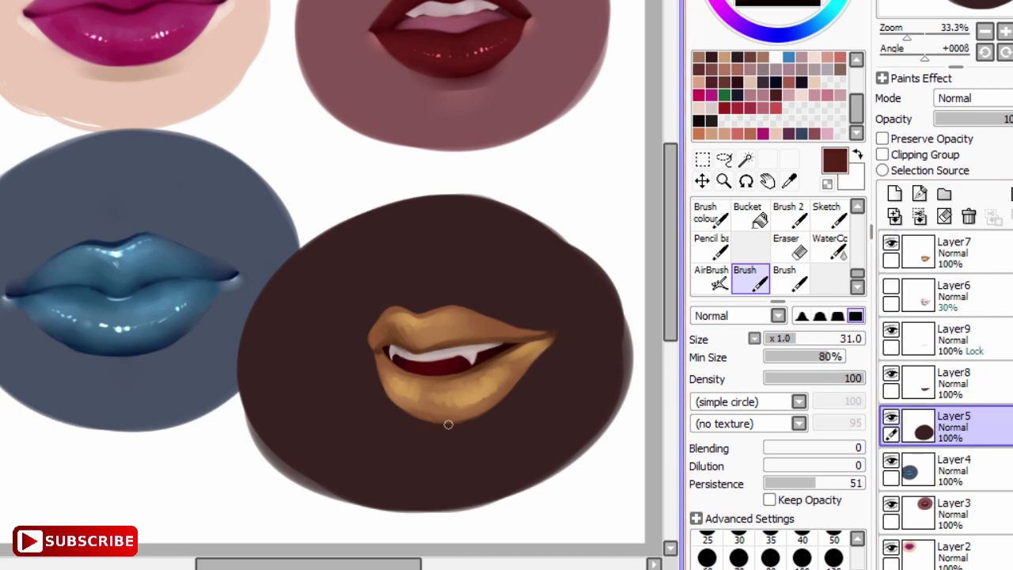
pyautogui.click(950, 249)
pyautogui.click(919, 216)
pyautogui.click(949, 292)
pyautogui.click(919, 216)
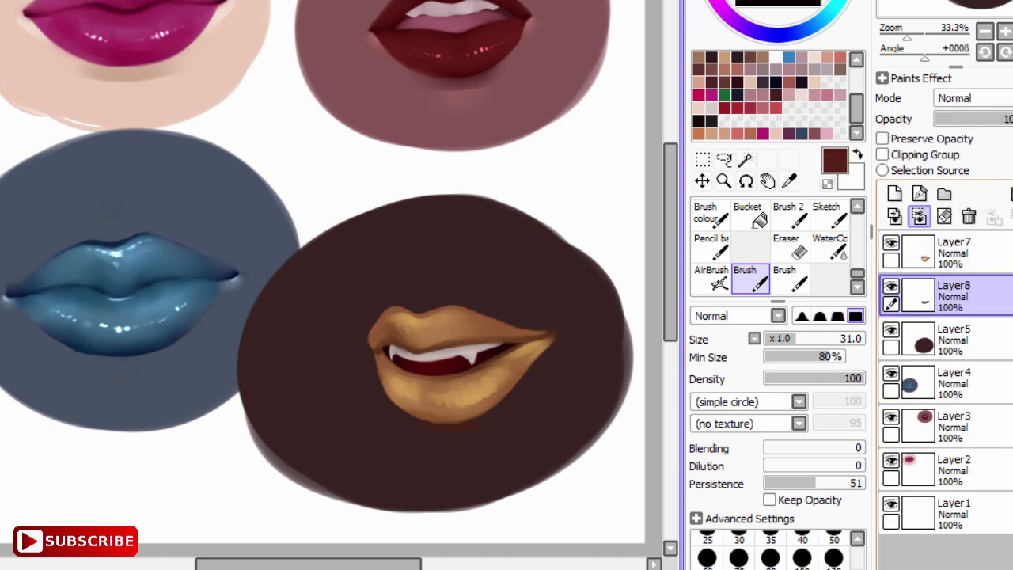
pyautogui.click(950, 249)
pyautogui.click(919, 217)
pyautogui.click(829, 245)
# Airbrush the smudgy right lip corner dark, then add a Luminosity layer above Layer5.
pyautogui.hotkey('ctrl', 'e')
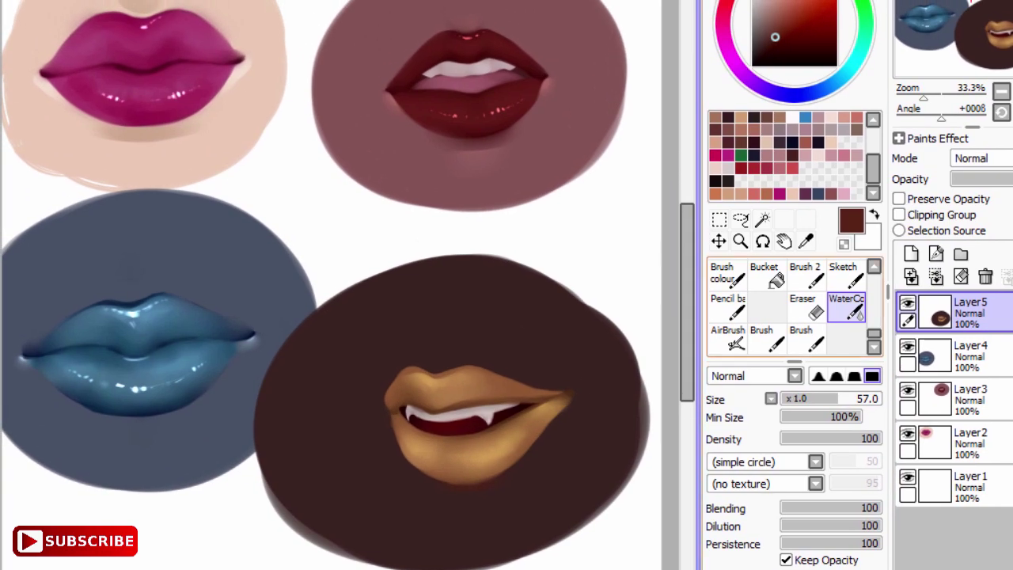
pyautogui.moveTo(839, 399); pyautogui.dragTo(820, 398)
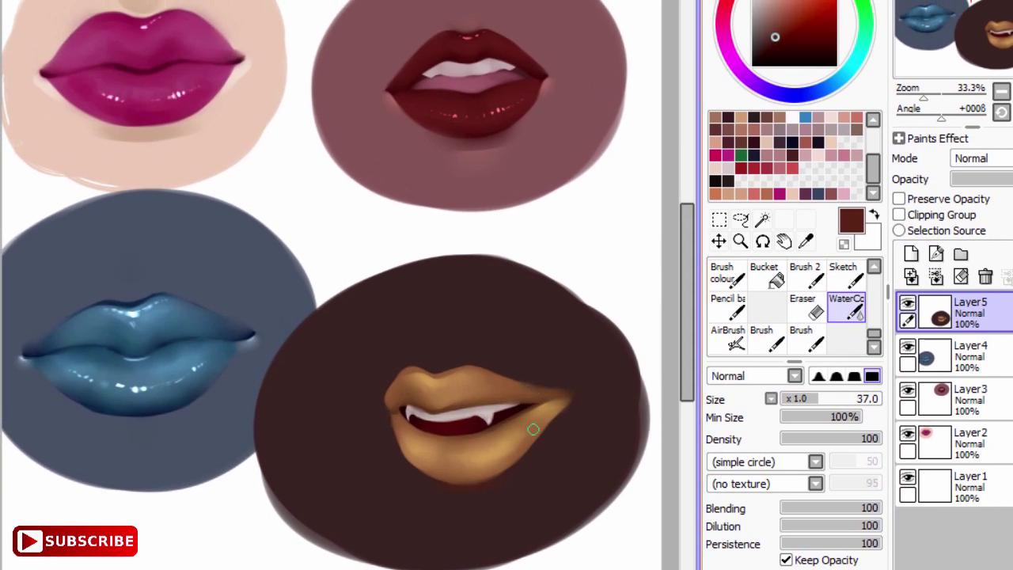
pyautogui.press('e')
pyautogui.moveTo(590, 396); pyautogui.dragTo(546, 447)
pyautogui.hotkey('ctrl', 'z')
pyautogui.press('a')
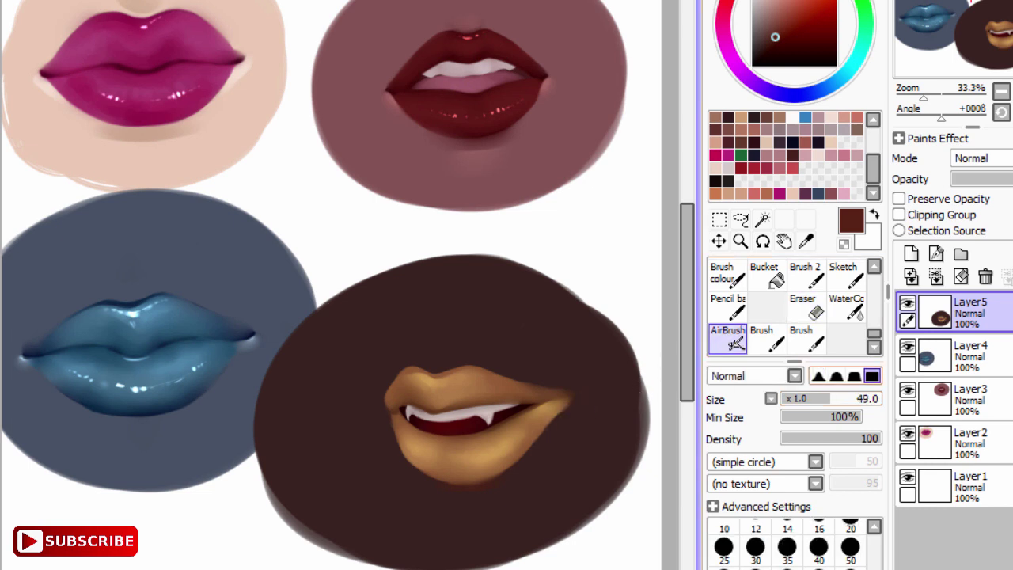
pyautogui.moveTo(560, 380); pyautogui.dragTo(560, 420)
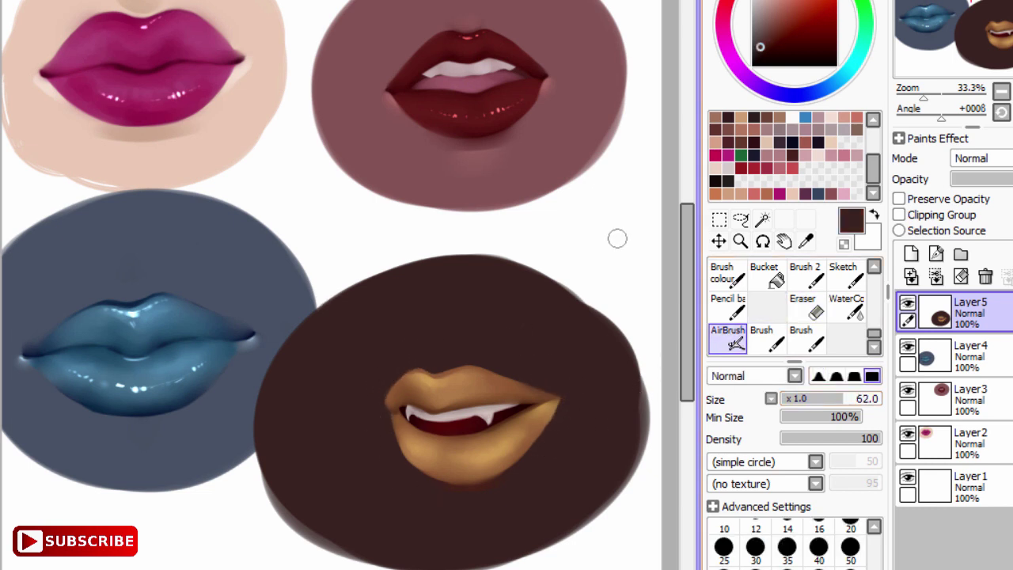
pyautogui.click(911, 253)
pyautogui.click(982, 159)
# Pick yellow and set the airbrush to size 11 with 65% minimum size.
pyautogui.click(972, 233)
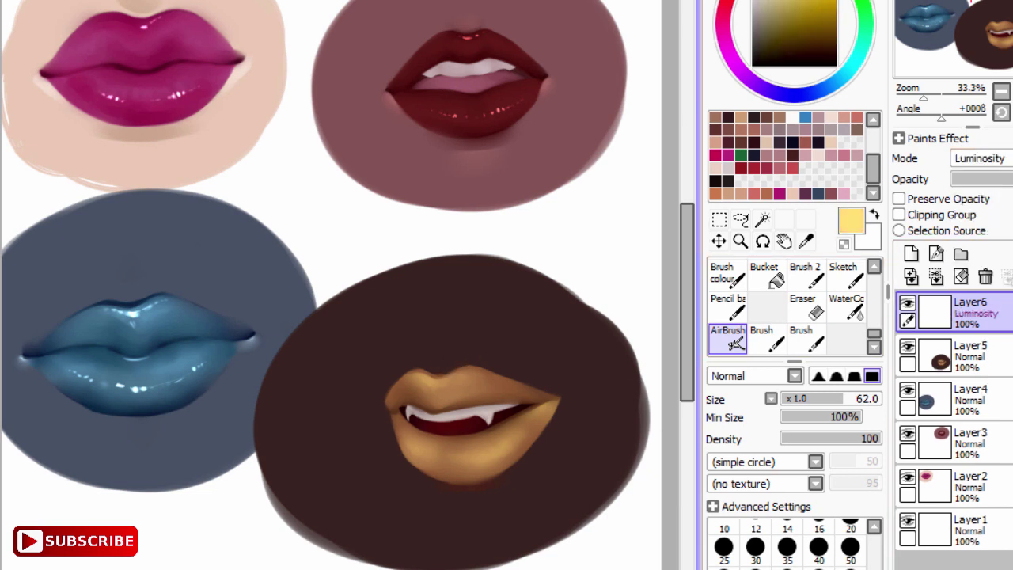
pyautogui.moveTo(855, 416); pyautogui.dragTo(796, 416)
pyautogui.moveTo(855, 398)
pyautogui.mouseDown()
pyautogui.moveTo(799, 398)
pyautogui.moveTo(832, 417)
pyautogui.mouseUp()
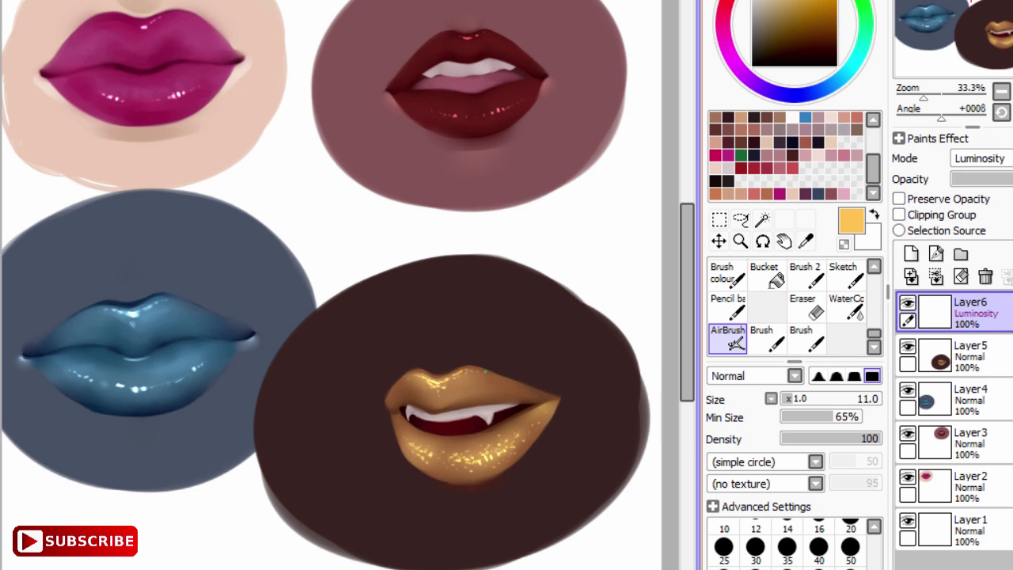
pyautogui.press('c')
pyautogui.press('b')
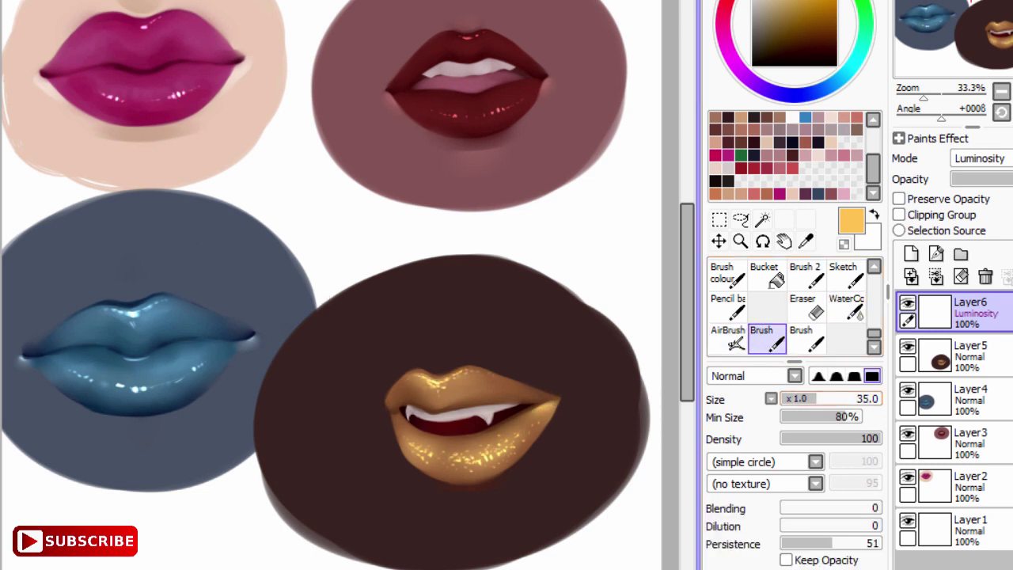
pyautogui.press('c')
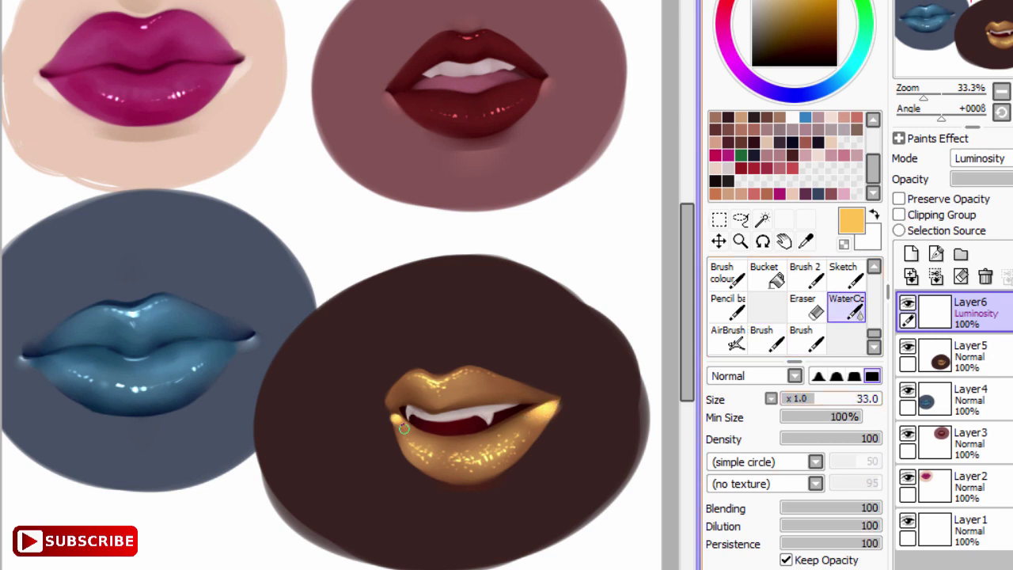
# Erase the brown circle's ragged outer edge smooth on its own layer.
pyautogui.press('e')
pyautogui.press('c')
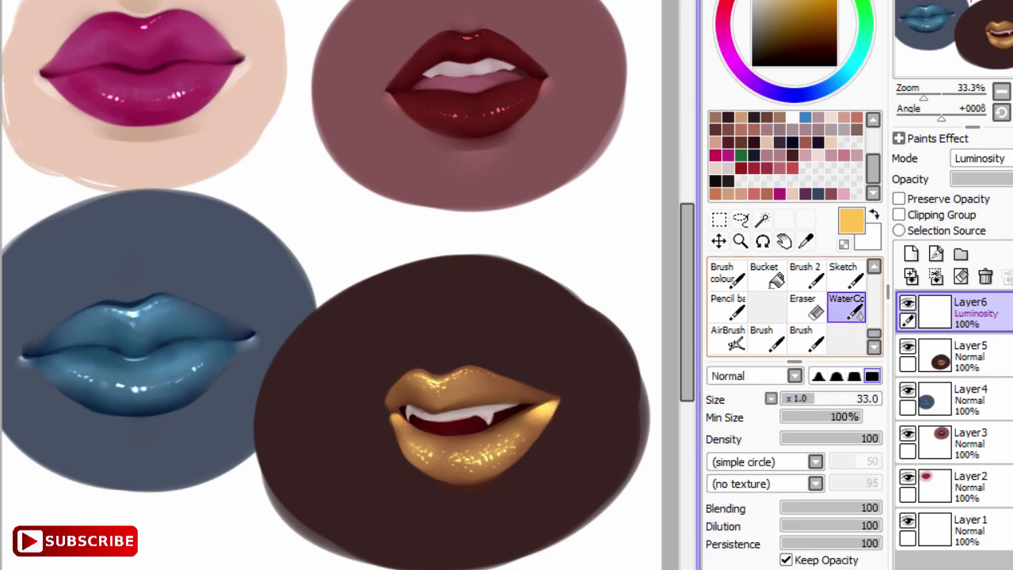
pyautogui.press(']')
pyautogui.press(']')
pyautogui.press(']')
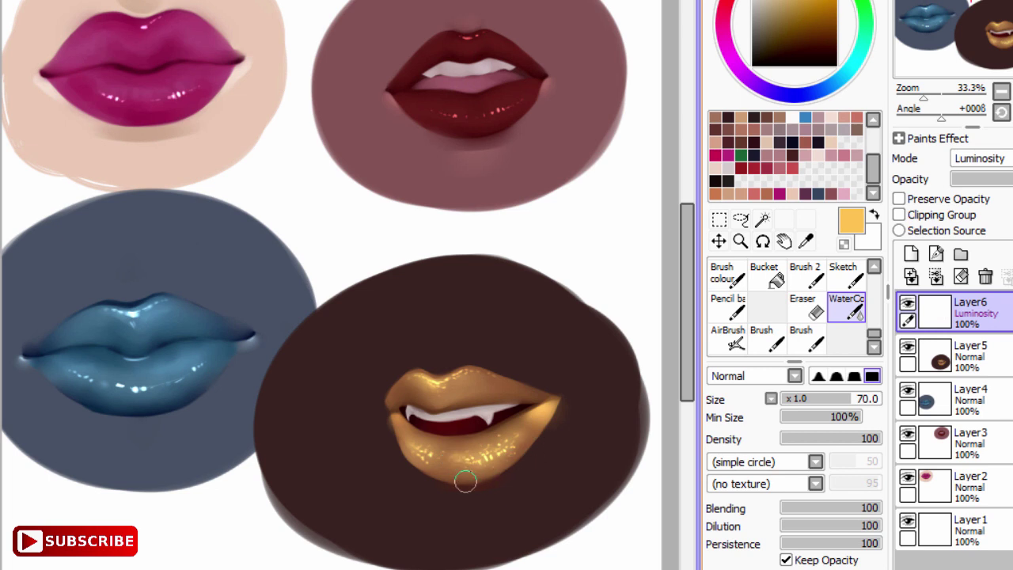
pyautogui.click(728, 337)
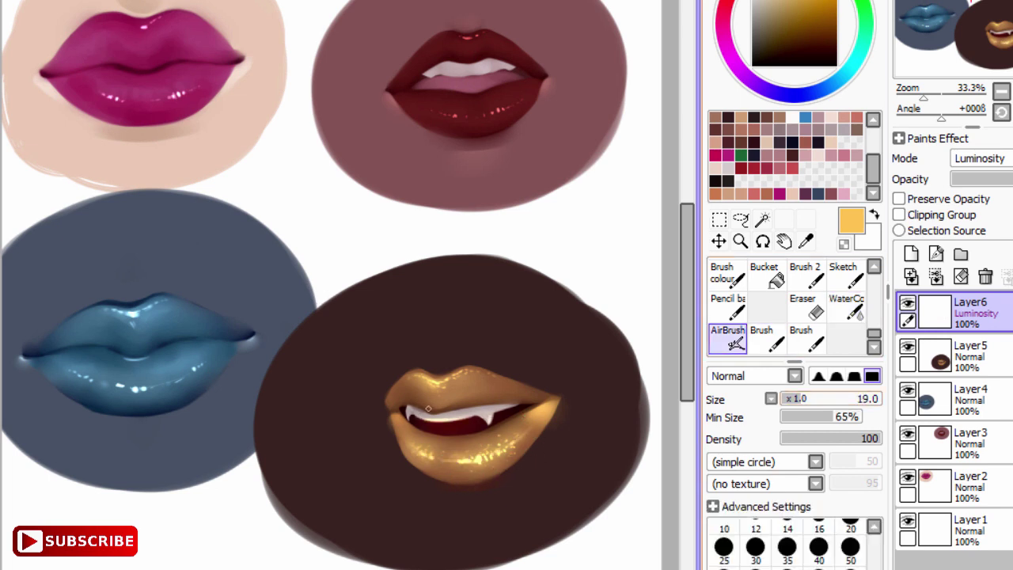
pyautogui.press('c')
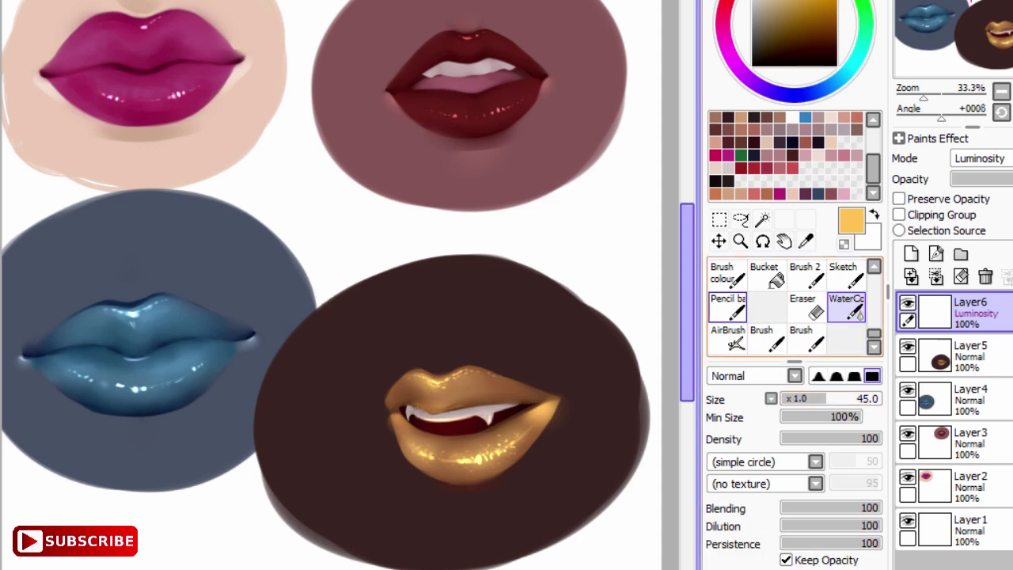
pyautogui.press('e')
pyautogui.click(969, 356)
pyautogui.moveTo(316, 285)
pyautogui.mouseDown()
pyautogui.moveTo(261, 372)
pyautogui.moveTo(599, 514)
pyautogui.mouseUp()
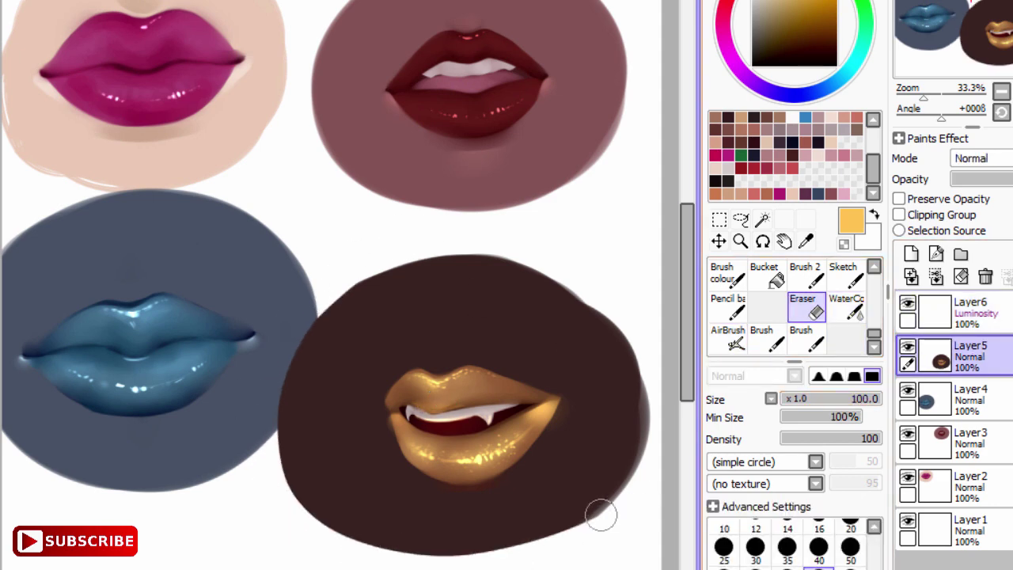
# Zoom out and shift the brown circle with the gold lips slightly right.
pyautogui.press('-')
pyautogui.hotkey('ctrl', 't')
pyautogui.press('Return')
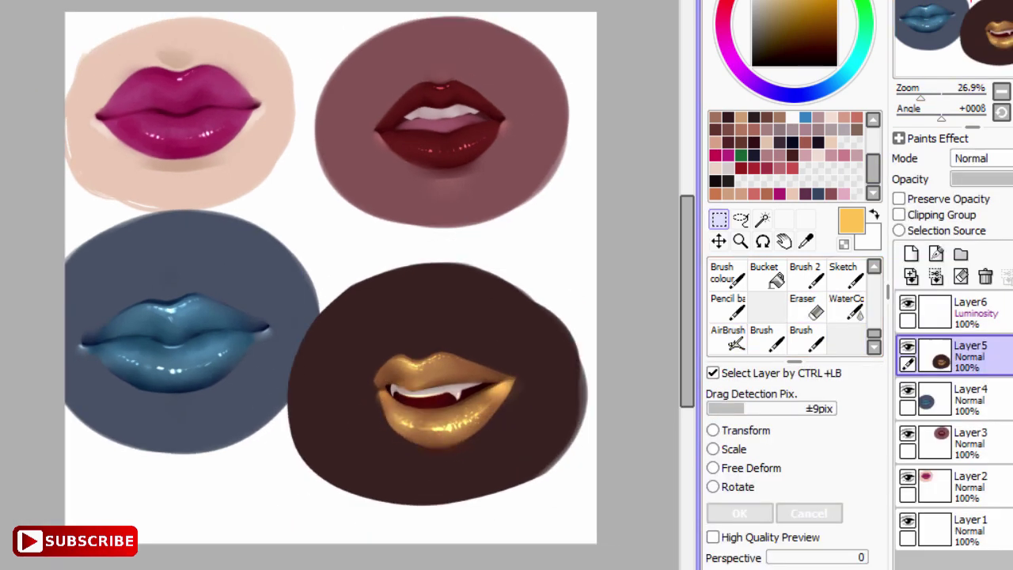
pyautogui.press('m')
pyautogui.hotkey('ctrl', 't')
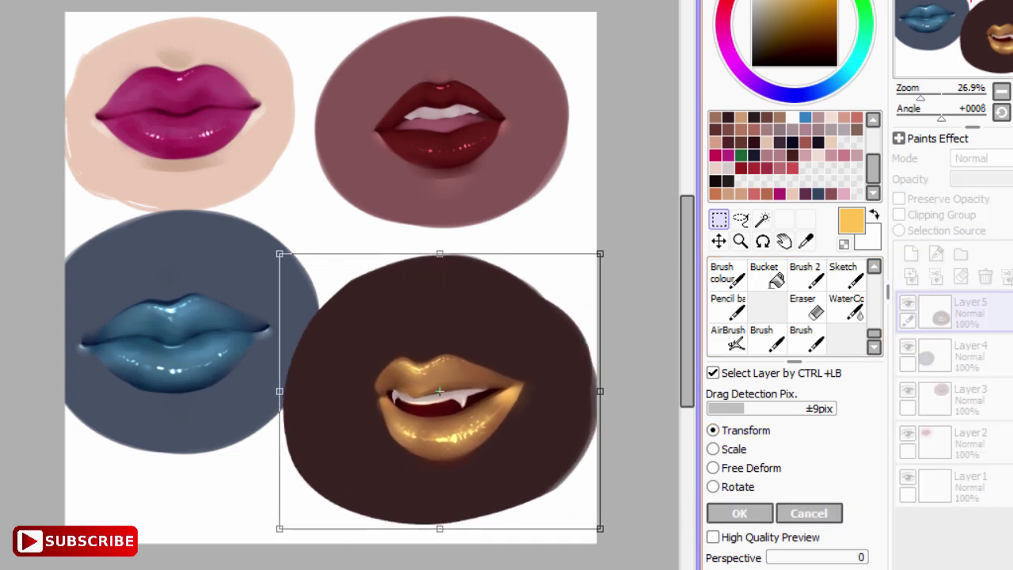
pyautogui.moveTo(443, 391); pyautogui.dragTo(459, 395)
pyautogui.press('Return')
pyautogui.keyDown('ctrl'); pyautogui.click(174, 340); pyautogui.keyUp('ctrl')
# Move the blue circle lower and the mauve circle right and down.
pyautogui.hotkey('ctrl', 't')
pyautogui.moveTo(174, 341); pyautogui.dragTo(186, 403)
pyautogui.press('Return')
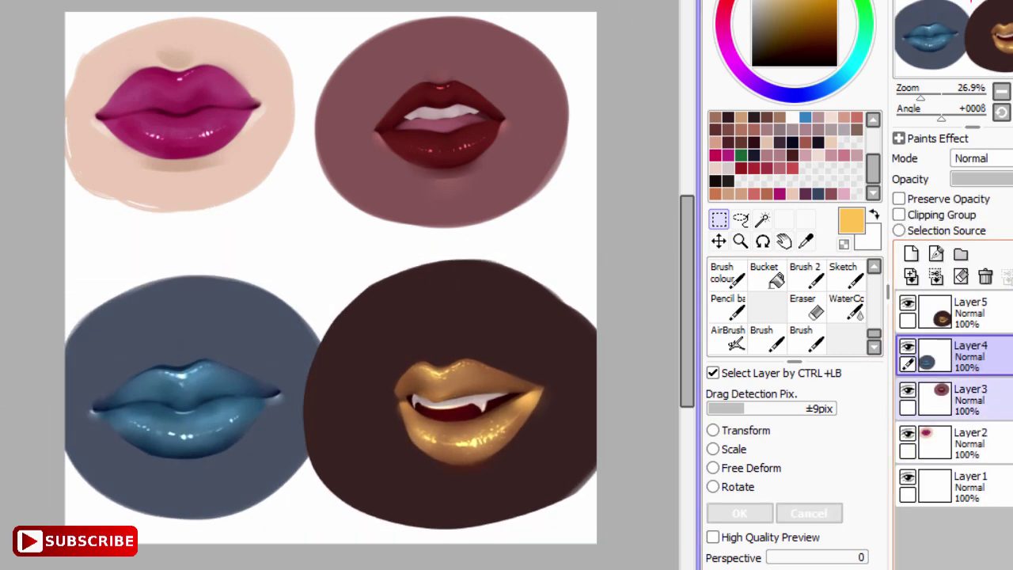
pyautogui.keyDown('ctrl'); pyautogui.click(441, 122); pyautogui.keyUp('ctrl')
pyautogui.moveTo(442, 122); pyautogui.dragTo(467, 138)
pyautogui.press('Return')
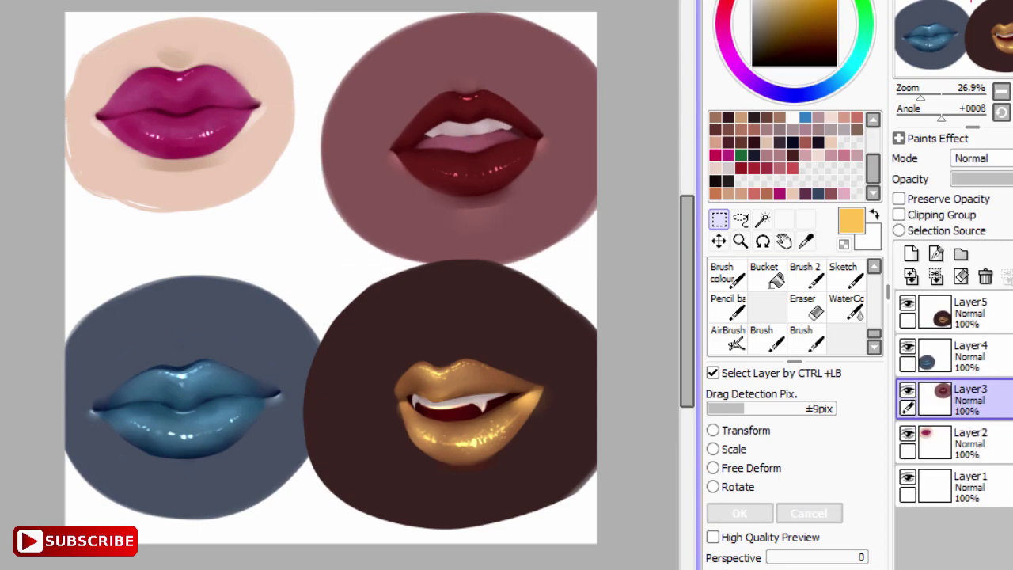
# Enlarge the pink lips circle and shift it slightly down.
pyautogui.keyDown('ctrl'); pyautogui.click(178, 114); pyautogui.keyUp('ctrl')
pyautogui.hotkey('ctrl', 't')
pyautogui.moveTo(295, 212); pyautogui.dragTo(349, 266)
pyautogui.moveTo(198, 142); pyautogui.dragTo(189, 151)
pyautogui.press('Return')
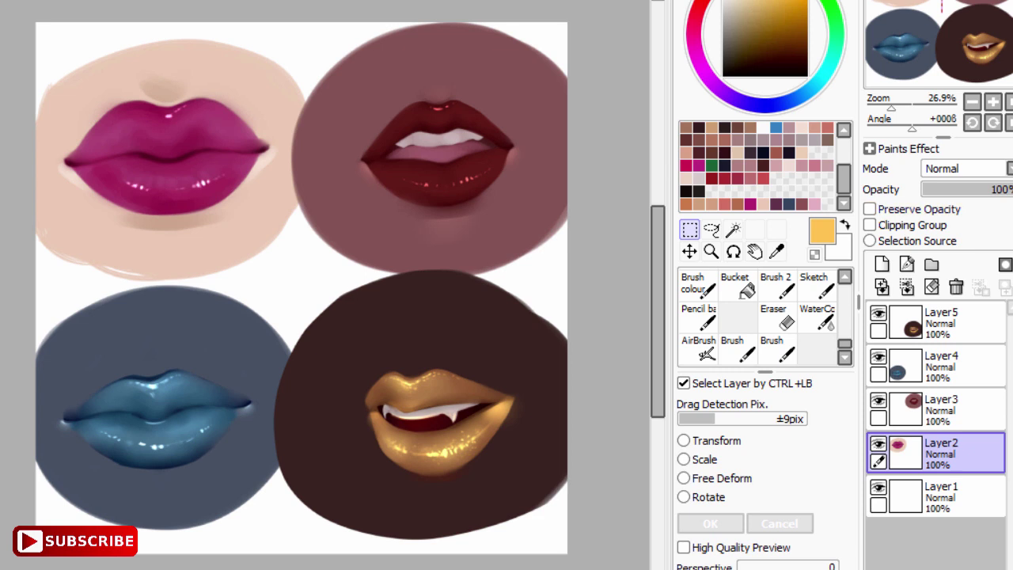
# Try dark purple and light pink background fills on Layer1, undoing both.
pyautogui.click(941, 323)
pyautogui.click(940, 497)
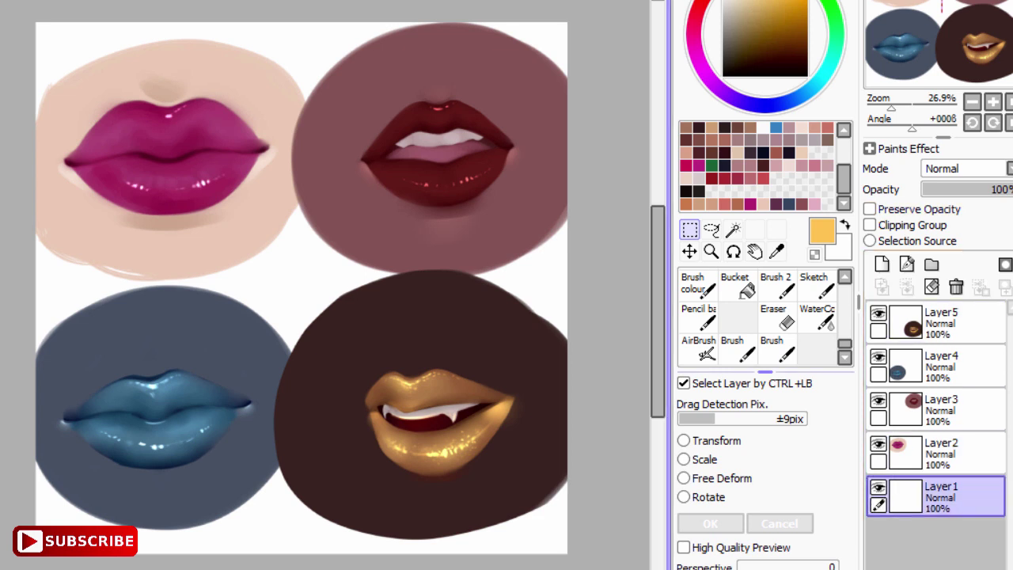
pyautogui.click(736, 285)
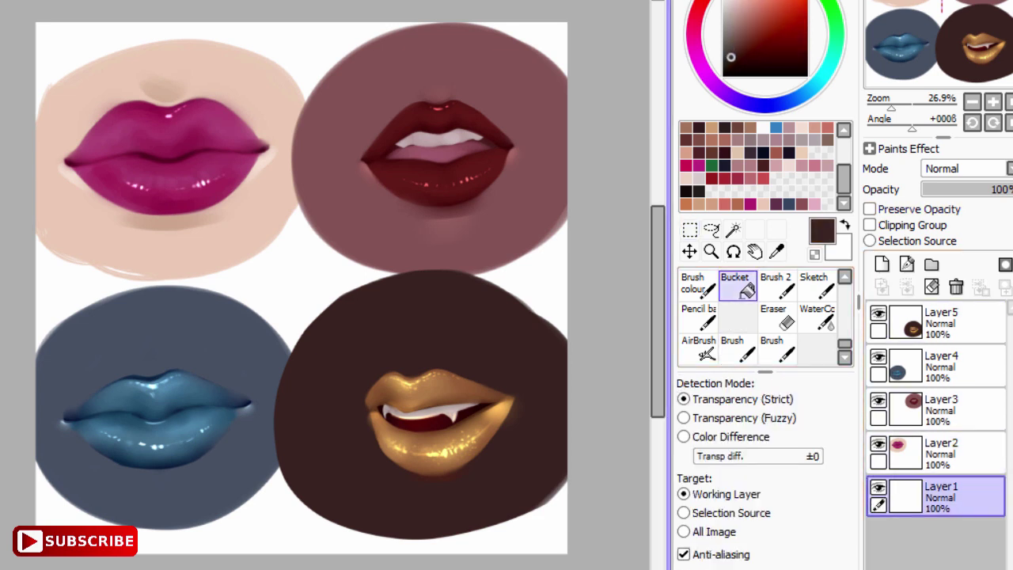
pyautogui.moveTo(698, 11); pyautogui.dragTo(694, 23)
pyautogui.click(293, 273)
pyautogui.hotkey('ctrl', 'z')
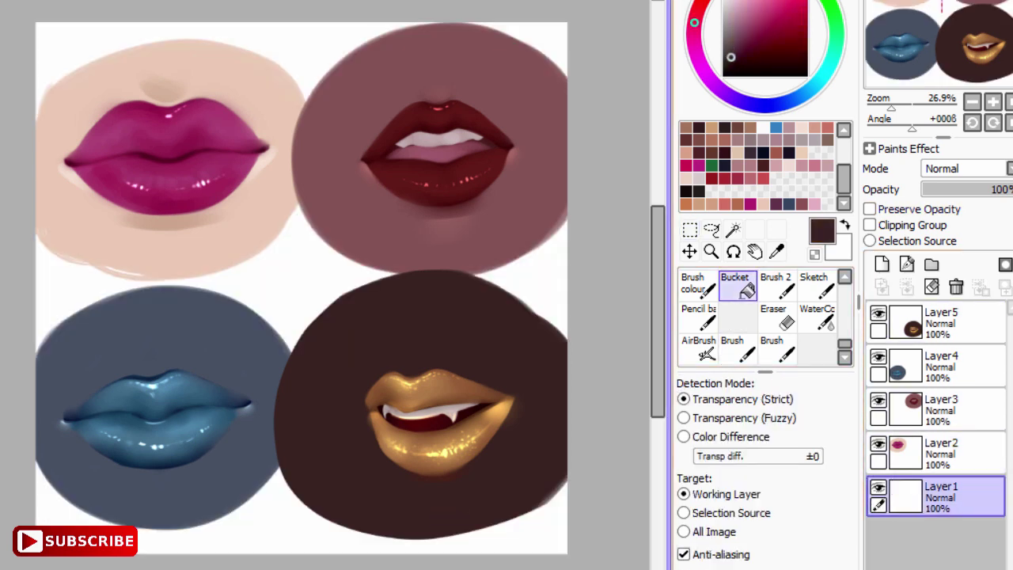
pyautogui.click(293, 273)
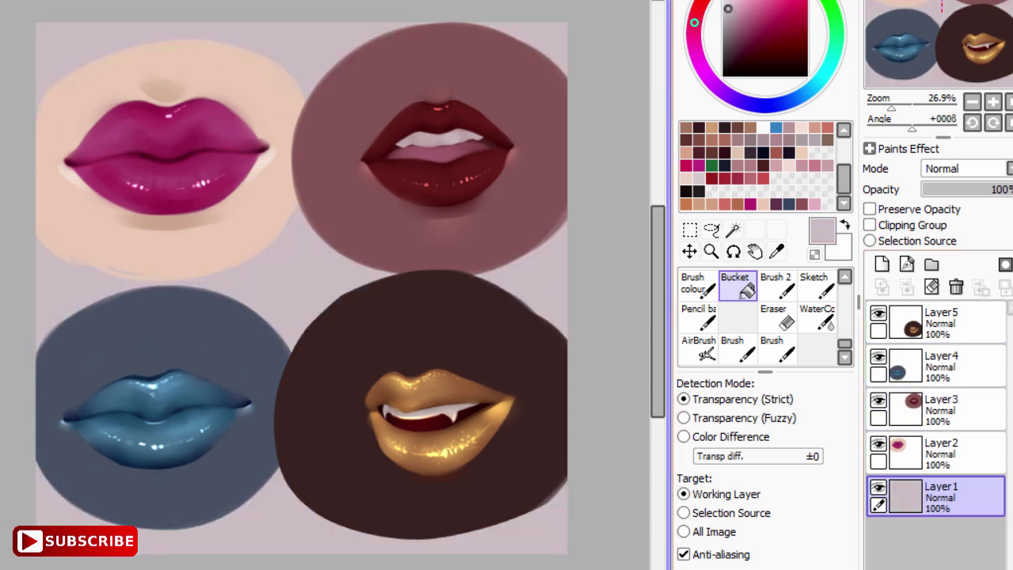
pyautogui.hotkey('ctrl', 'z')
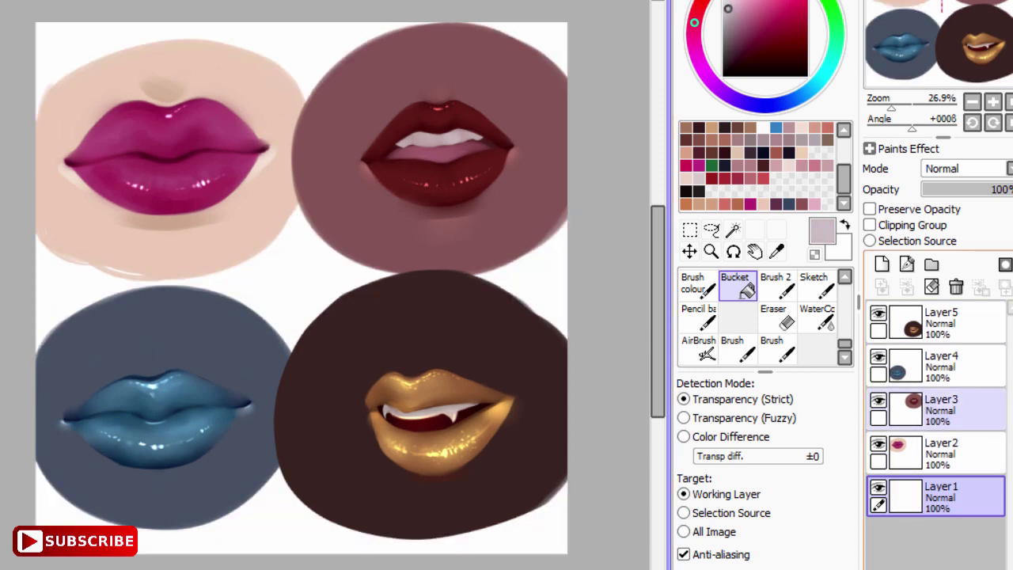
# Sample dark brown, switch between circle layers and set the painting brush to size 30.
pyautogui.click(942, 410)
pyautogui.click(735, 348)
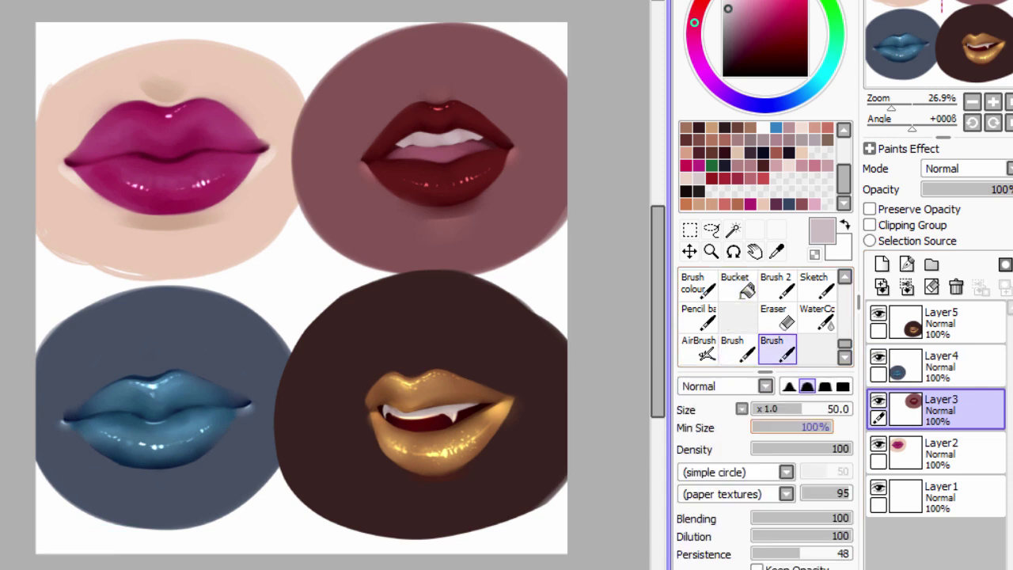
pyautogui.moveTo(297, 306); pyautogui.dragTo(463, 479)
pyautogui.keyDown('alt'); pyautogui.click(449, 453); pyautogui.keyUp('alt')
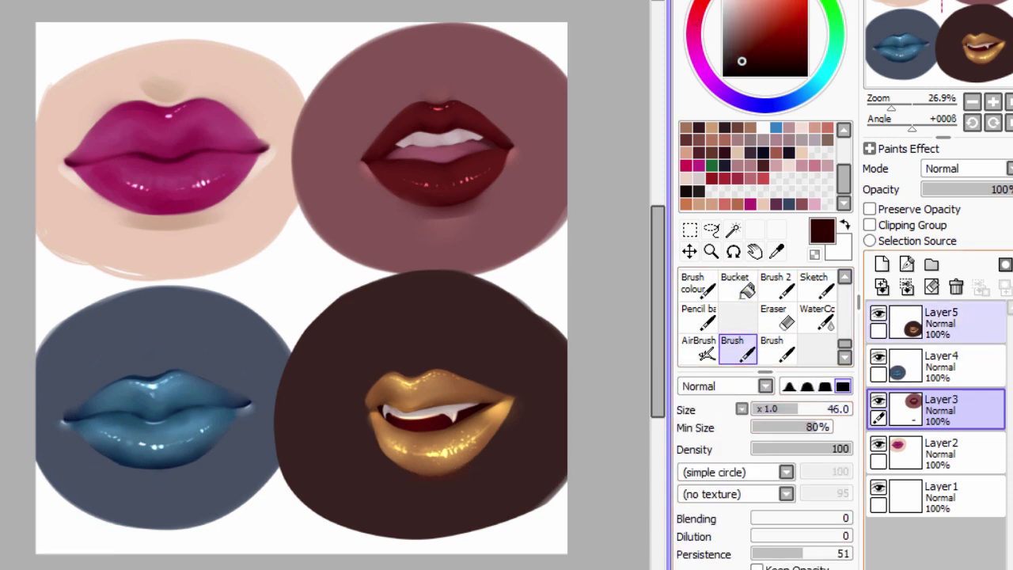
pyautogui.click(941, 323)
pyautogui.click(942, 410)
pyautogui.click(774, 316)
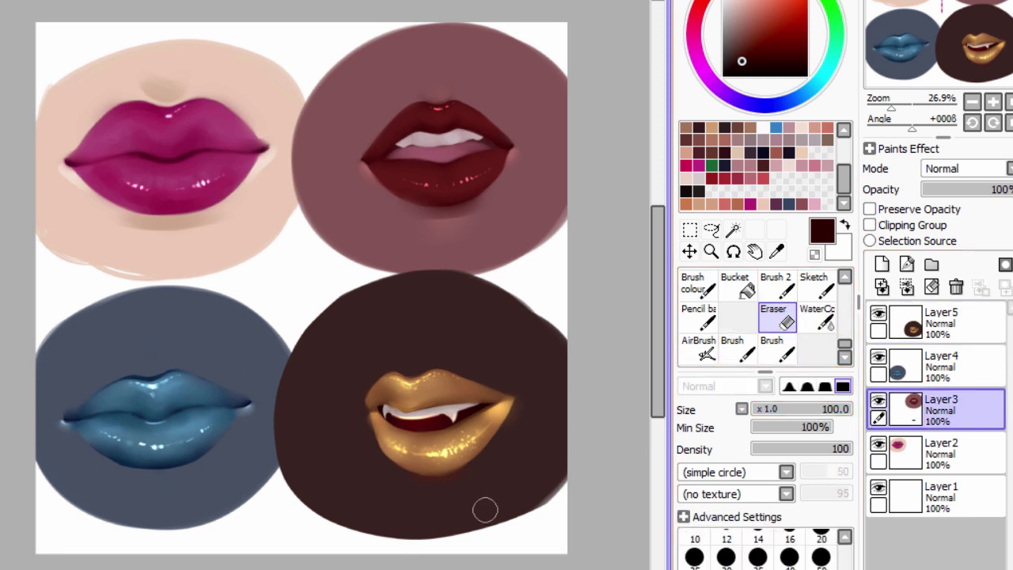
pyautogui.click(942, 323)
pyautogui.click(732, 349)
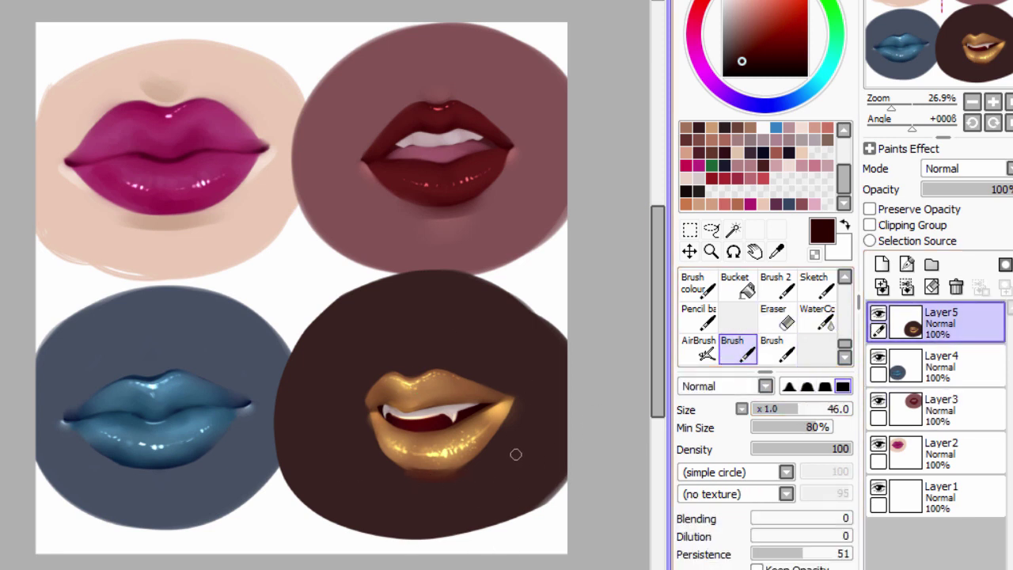
pyautogui.press('[')
pyautogui.press('[')
pyautogui.press('[')
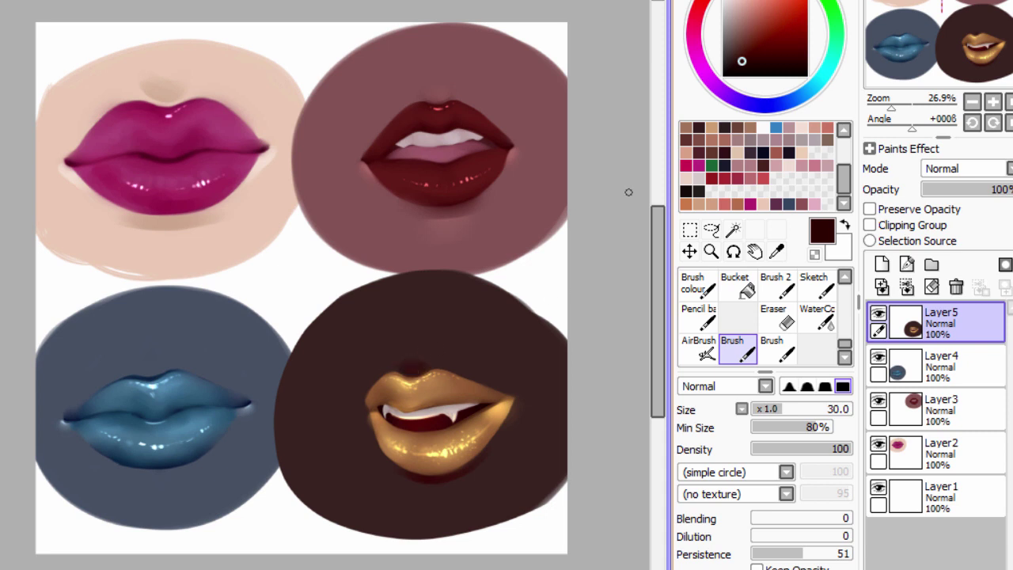
pyautogui.click(817, 316)
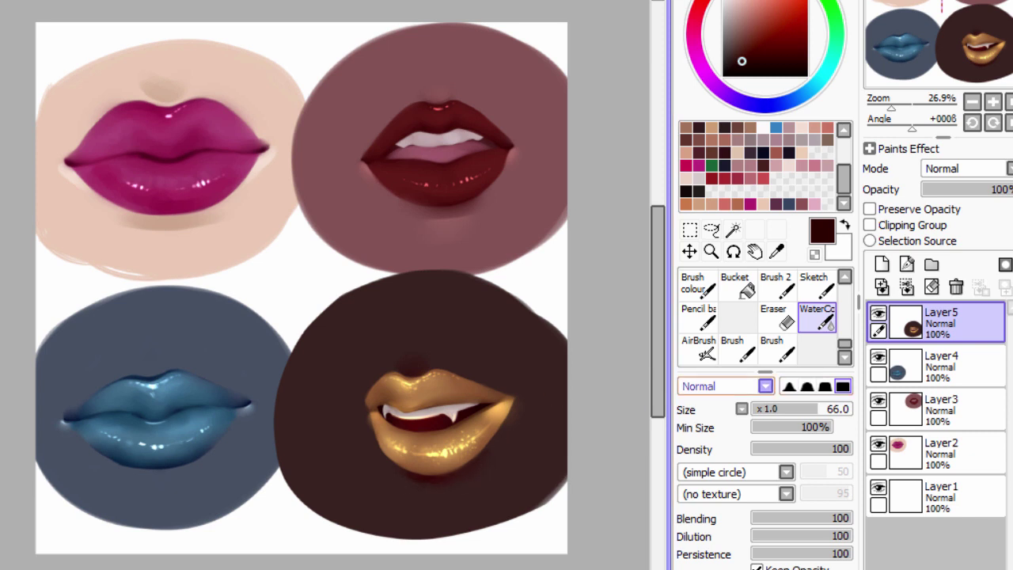
pyautogui.press('b')
# Paint a deep navy shadow under the blue lower lip and blend it soft.
pyautogui.keyDown('alt'); pyautogui.click(176, 481); pyautogui.keyUp('alt')
pyautogui.click(742, 45)
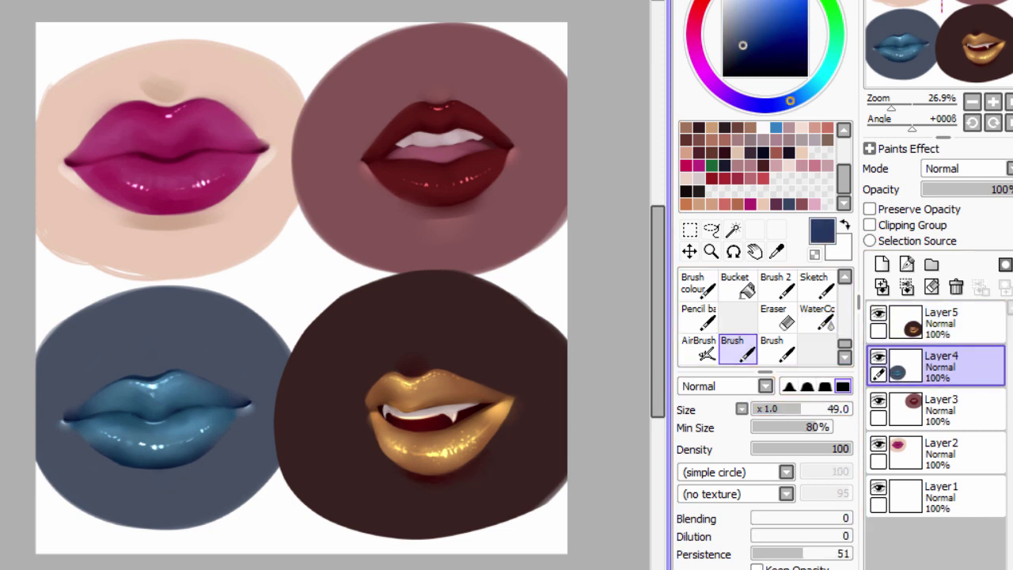
pyautogui.moveTo(168, 475); pyautogui.dragTo(199, 470)
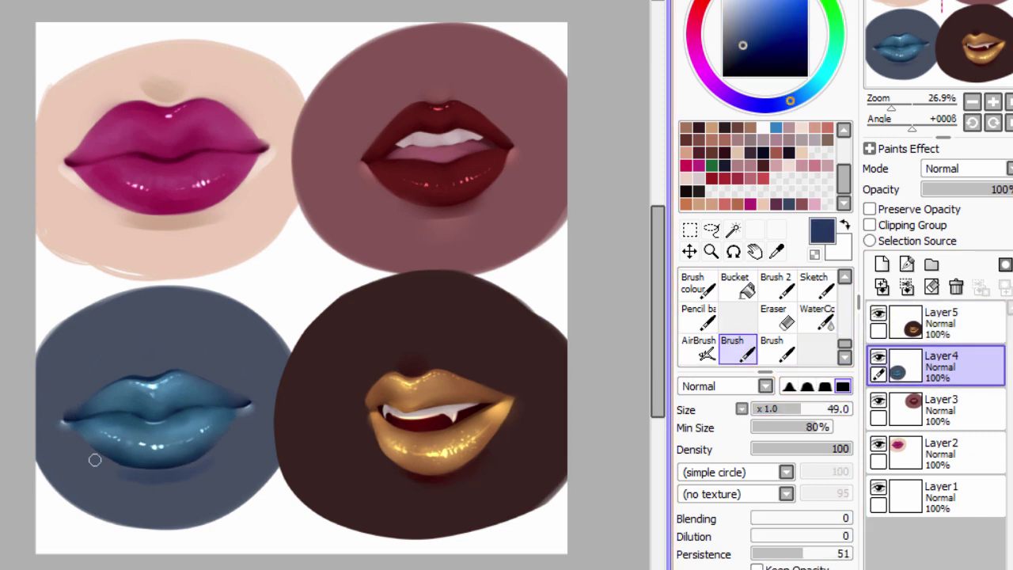
pyautogui.click(816, 314)
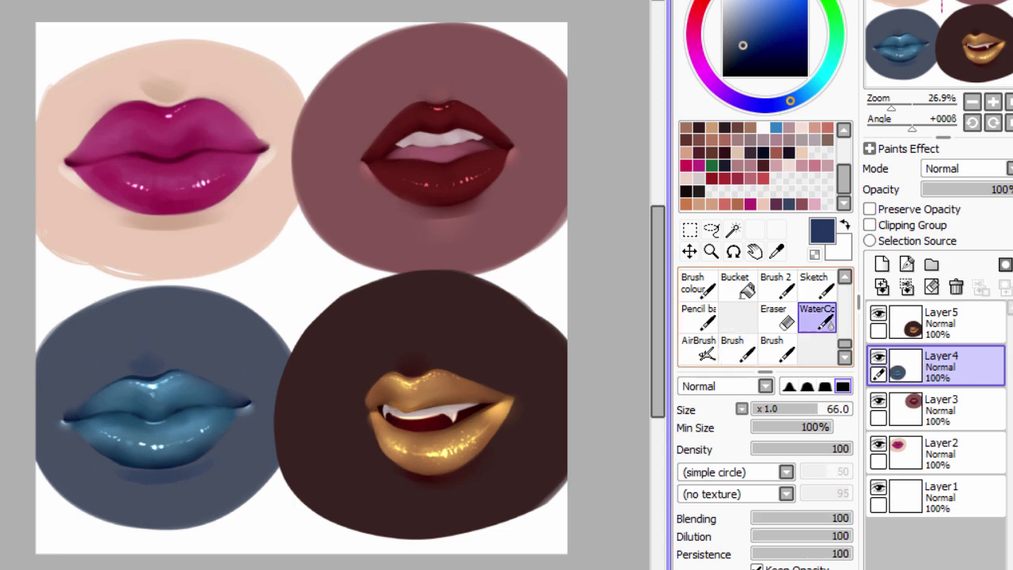
pyautogui.press(']')
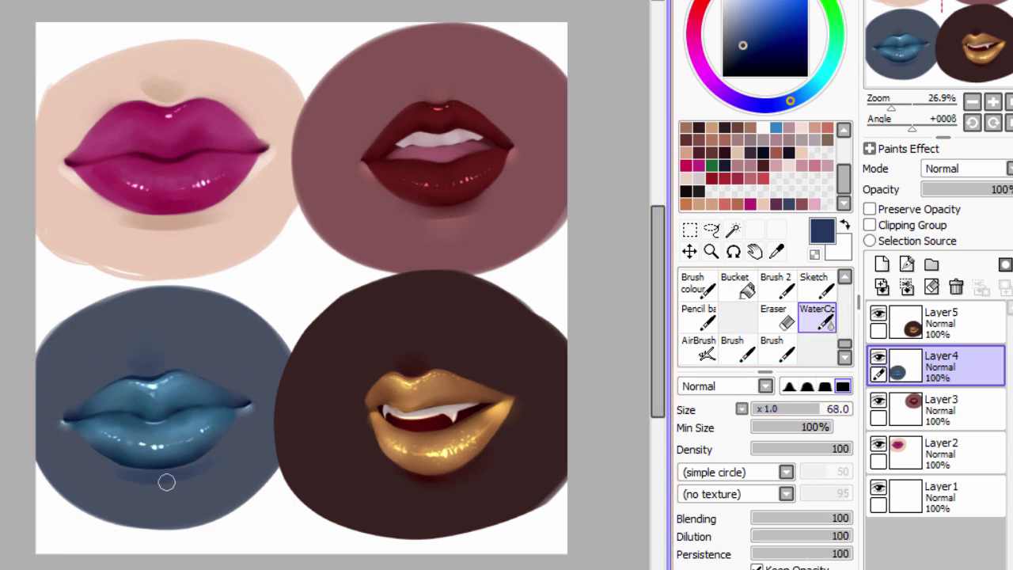
pyautogui.moveTo(166, 481)
pyautogui.mouseDown()
pyautogui.moveTo(127, 476)
pyautogui.moveTo(213, 486)
pyautogui.mouseUp()
# Set the airbrush to 40% minimum size on the pink lips' Layer2.
pyautogui.click(698, 348)
pyautogui.click(940, 451)
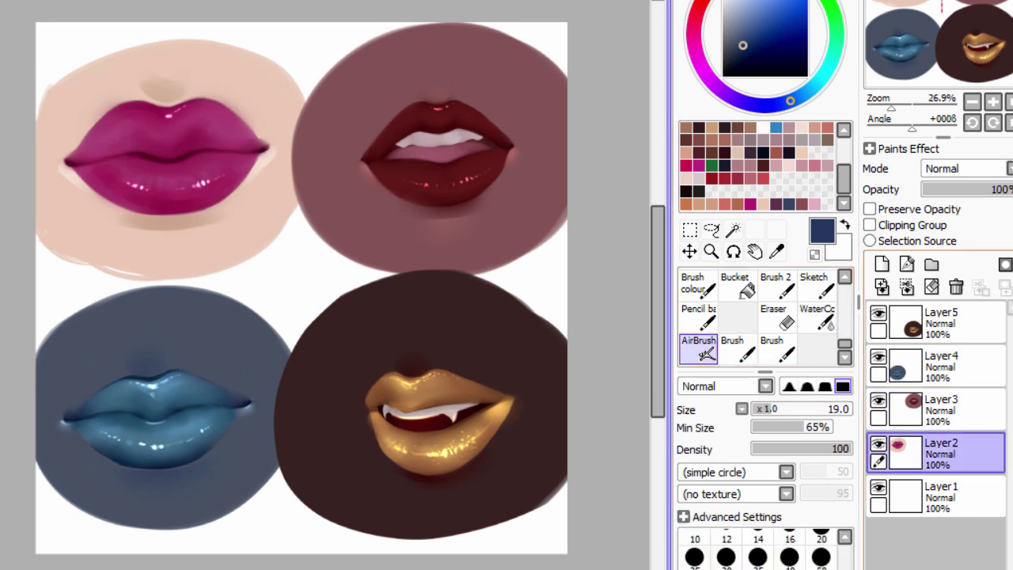
pyautogui.moveTo(804, 427); pyautogui.dragTo(784, 428)
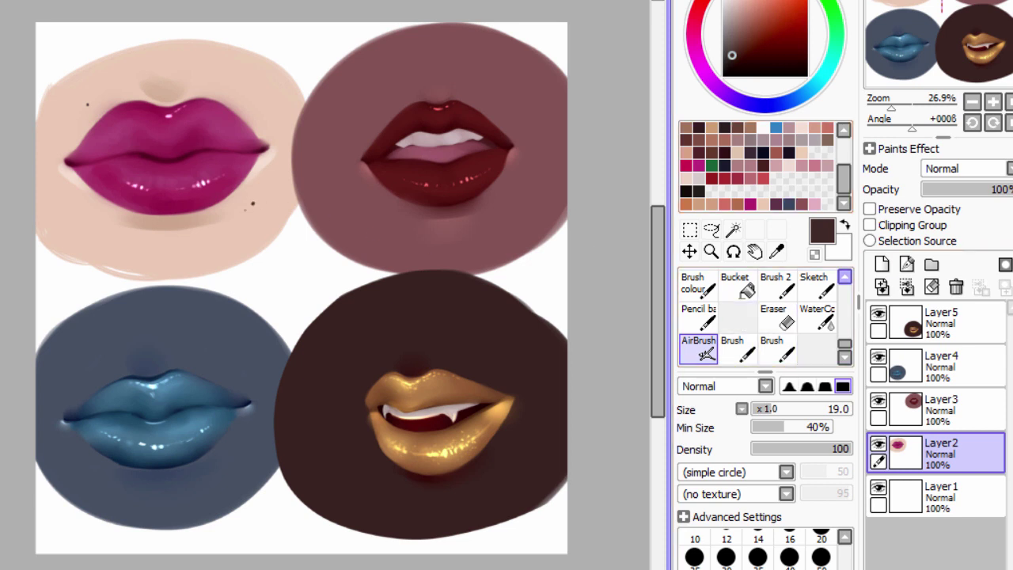
pyautogui.moveTo(891, 104); pyautogui.dragTo(894, 104)
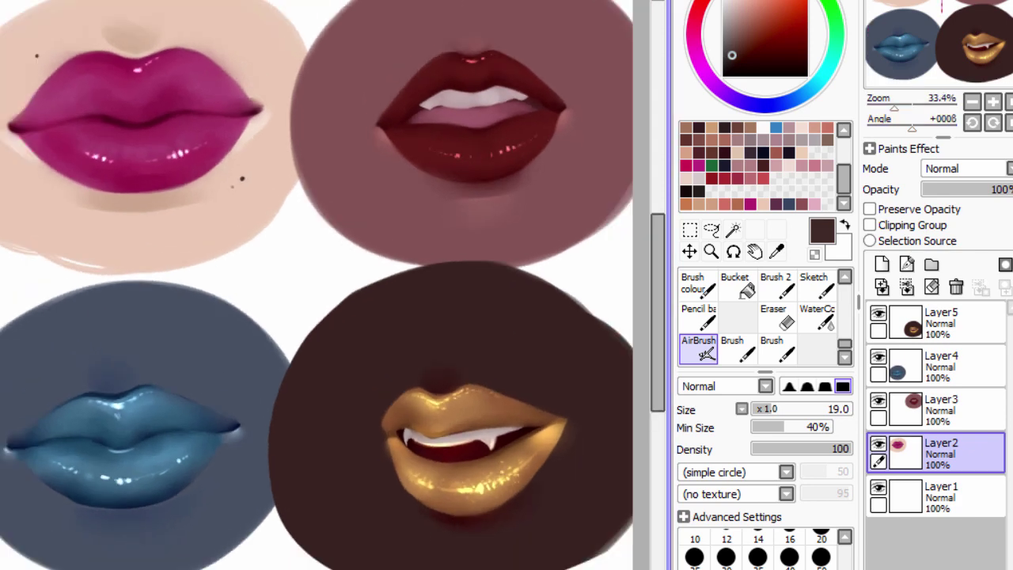